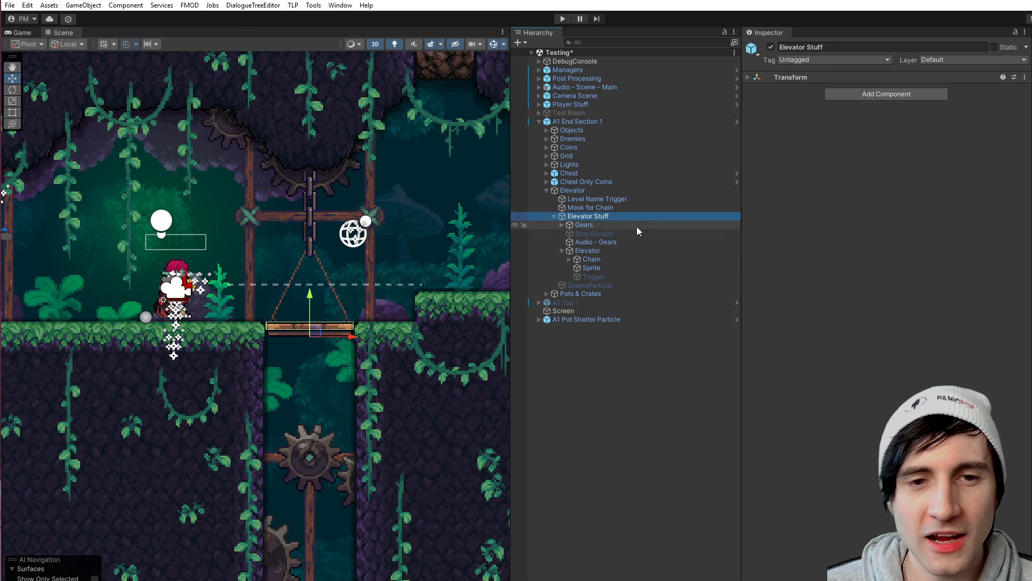
- Select the Elevator platform object inside Elevator Stuff and look over the platform and the shaft below it
left_click(586, 250)
scroll(376, 323, "down", 3)
scroll(366, 337, "down", 8)
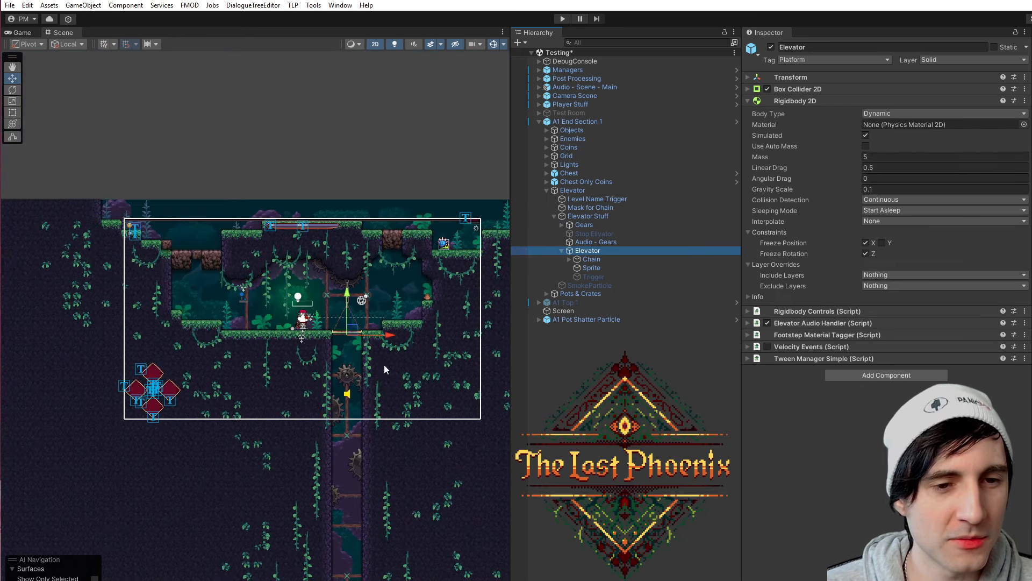
middle_click_drag(414, 370, 336, 206)
scroll(336, 204, "down", 3)
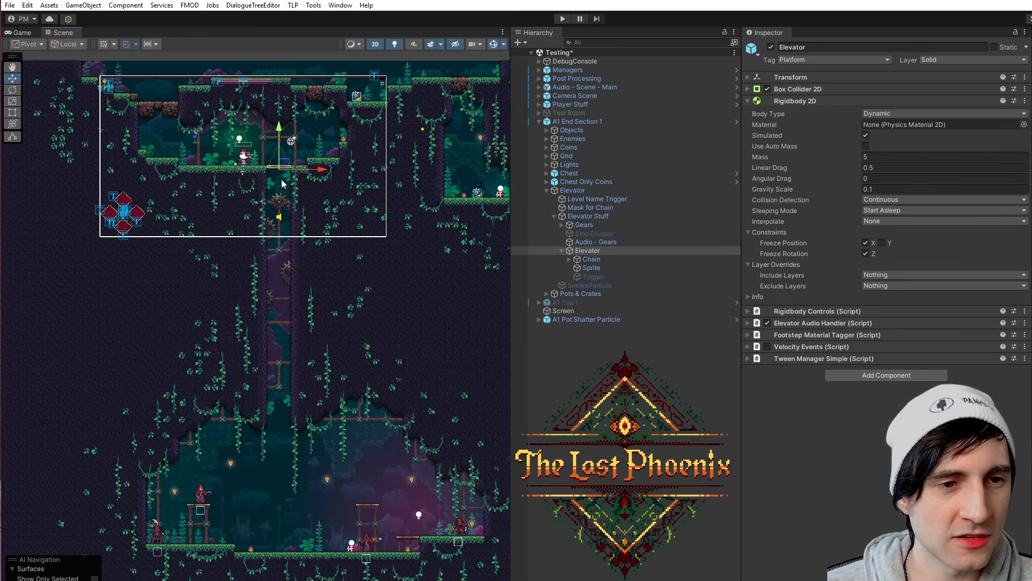
scroll(296, 344, "up", 2)
middle_click_drag(317, 206, 323, 413)
scroll(347, 324, "up", 9)
middle_click_drag(235, 338, 300, 282)
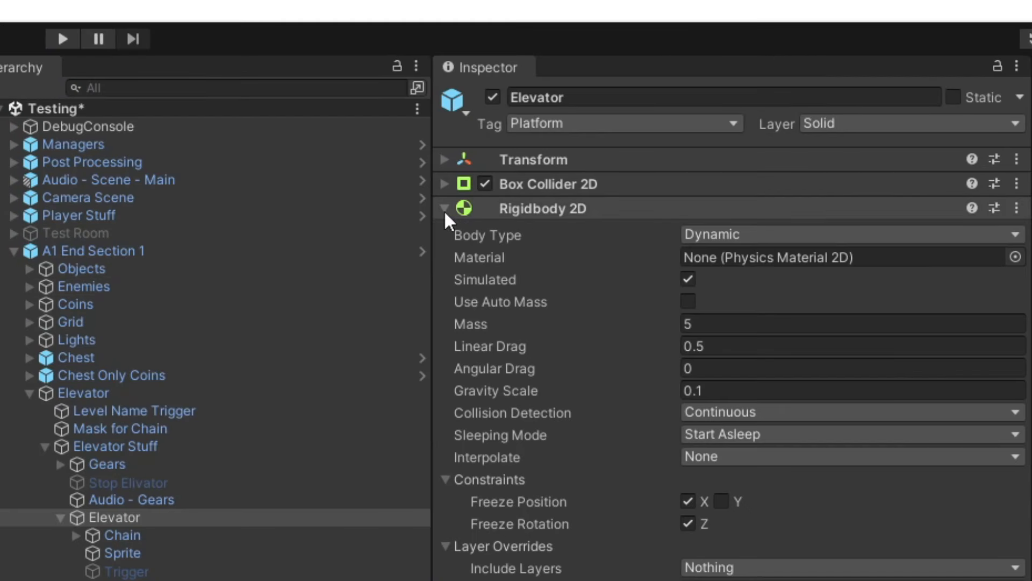
- Inspect the Elevator's Rigidbody 2D and Box Collider 2D component settings
left_click(444, 209)
left_click(515, 210)
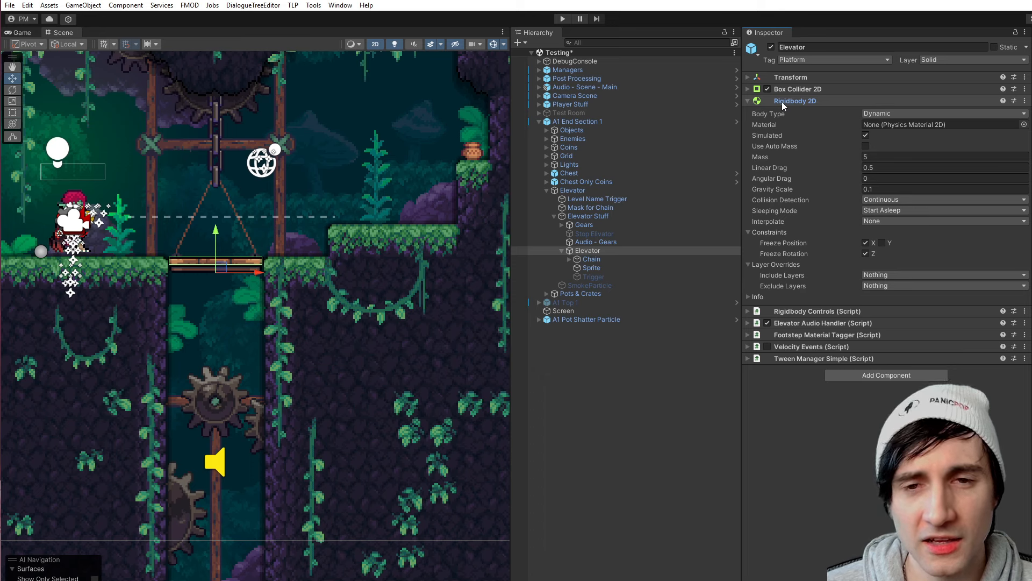
left_click(748, 90)
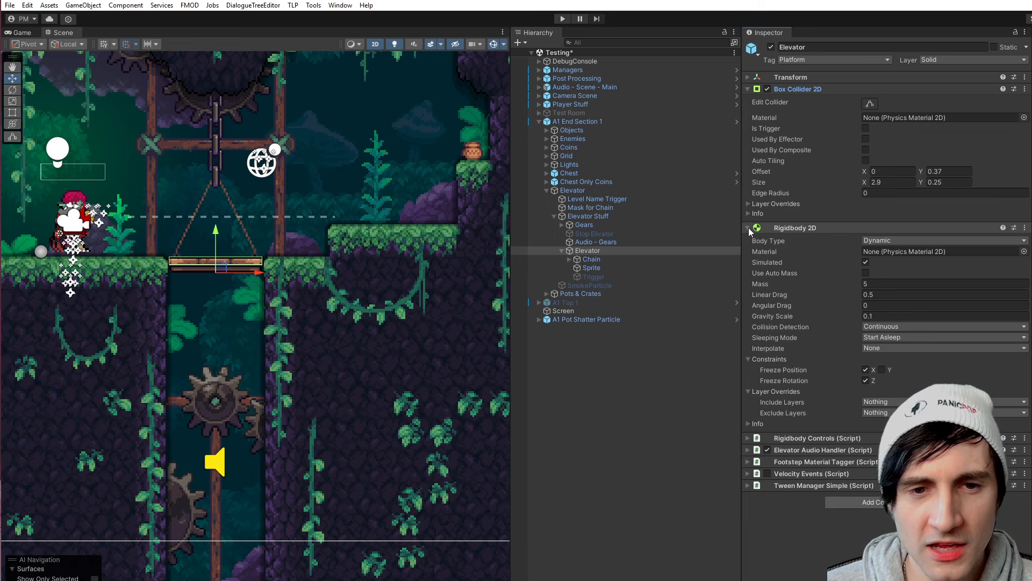
left_click(747, 90)
- Widen the Inspector and examine the Rigidbody 2D's Gravity Scale, Linear Drag and Angular Drag values
left_click_drag(742, 119, 694, 122)
left_click(872, 189)
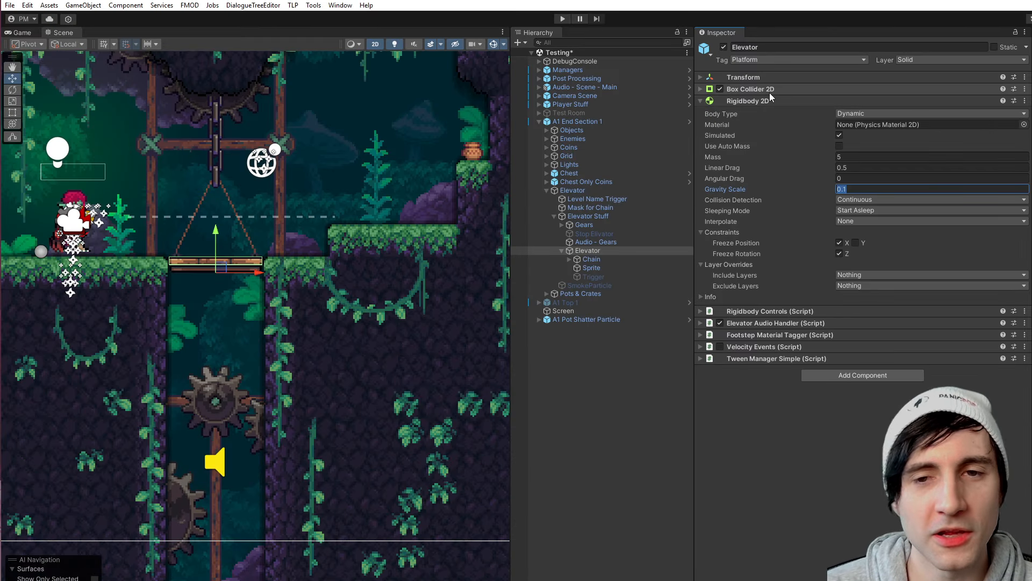
left_click(866, 189)
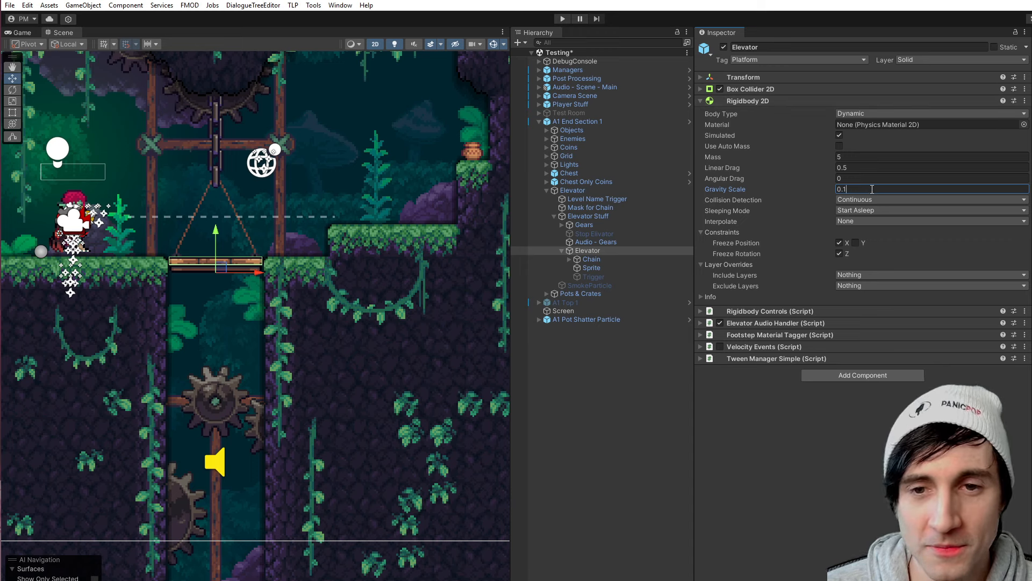
left_click(863, 169)
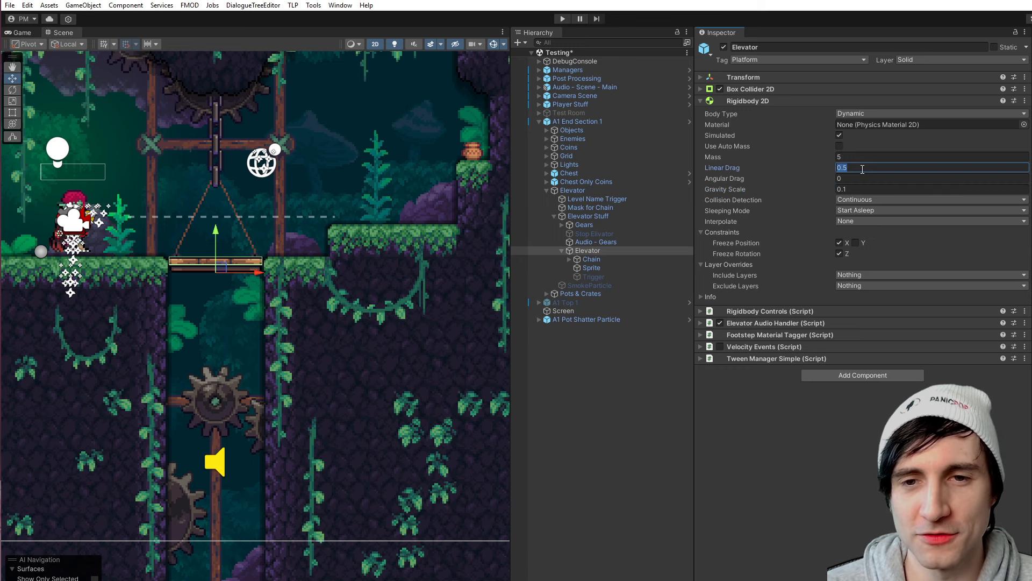
left_click(854, 168)
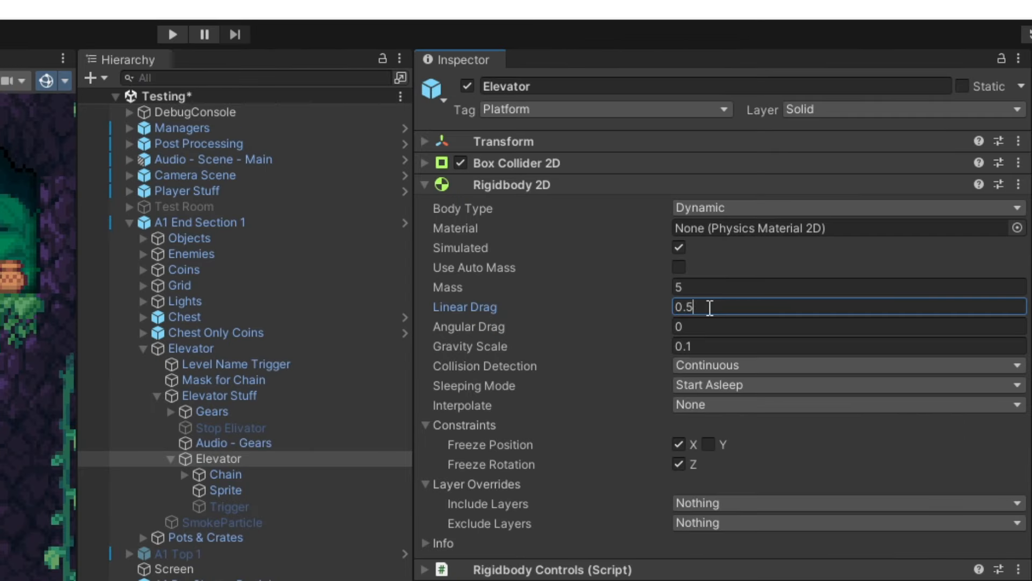
mouse_move(488, 306)
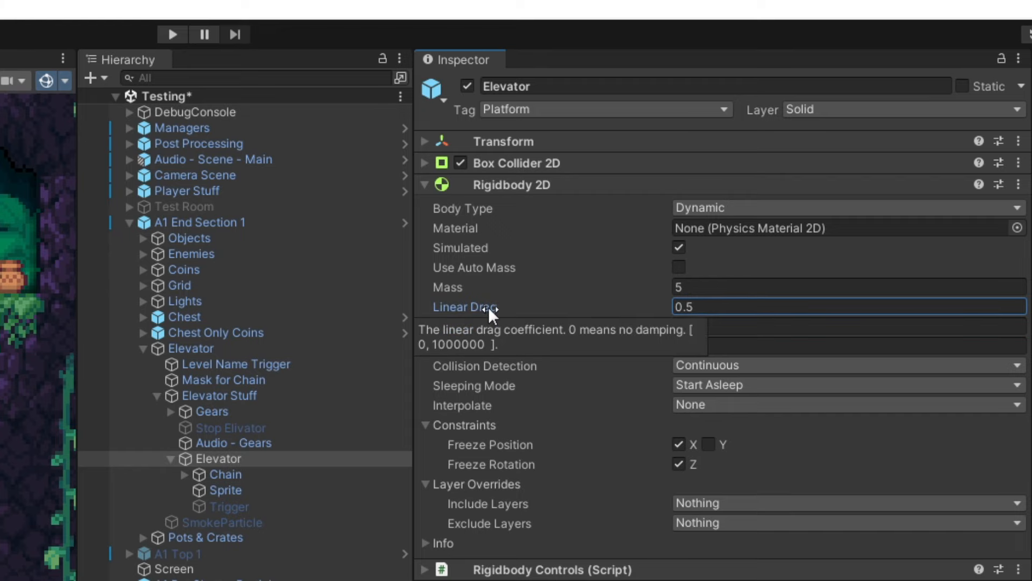
double_click(718, 306)
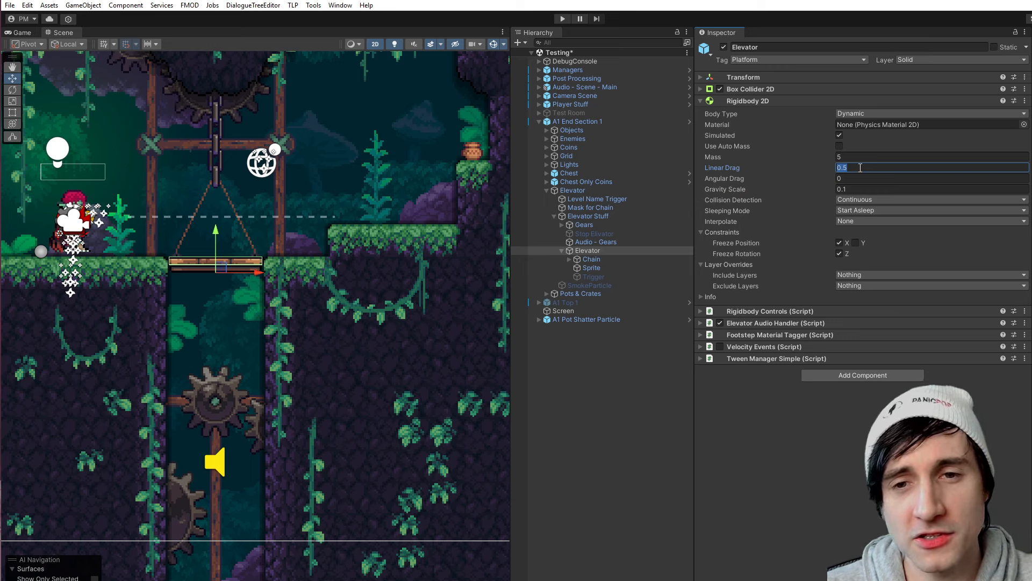
left_click(860, 178)
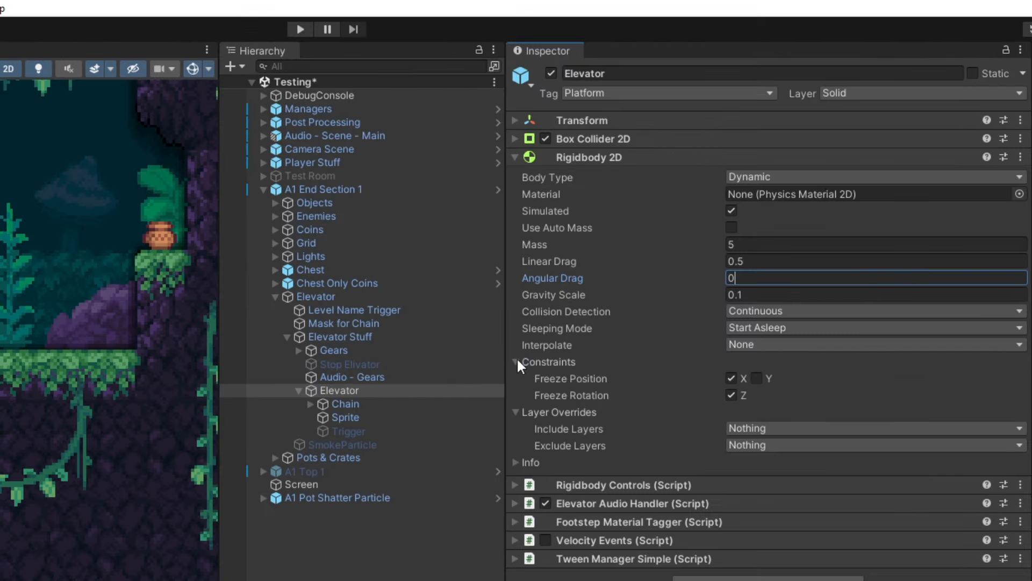
- Examine the Rigidbody 2D's Constraints, including Freeze Position and Freeze Rotation
left_click(517, 362)
left_click(515, 378)
left_click(515, 377)
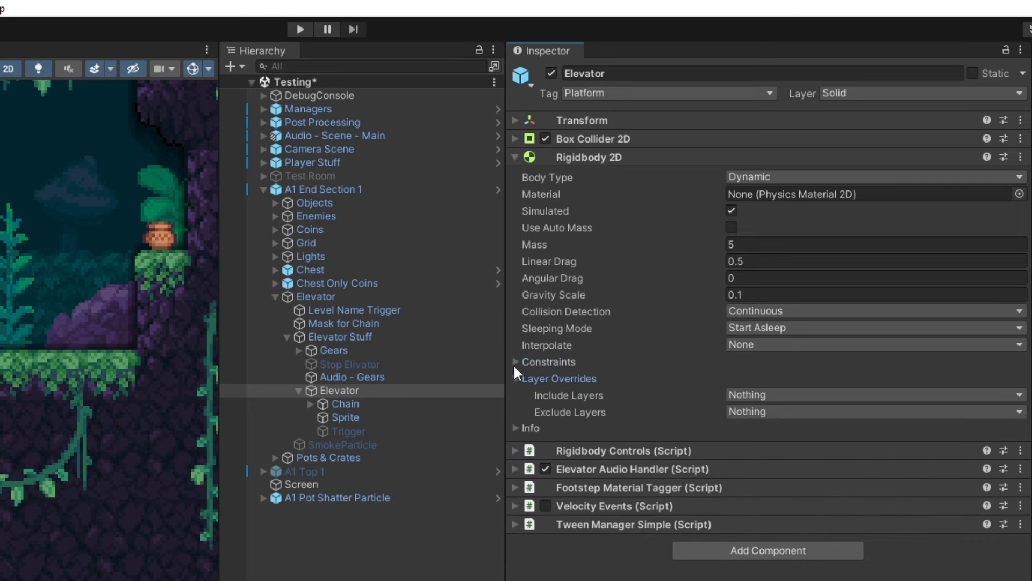
left_click(515, 362)
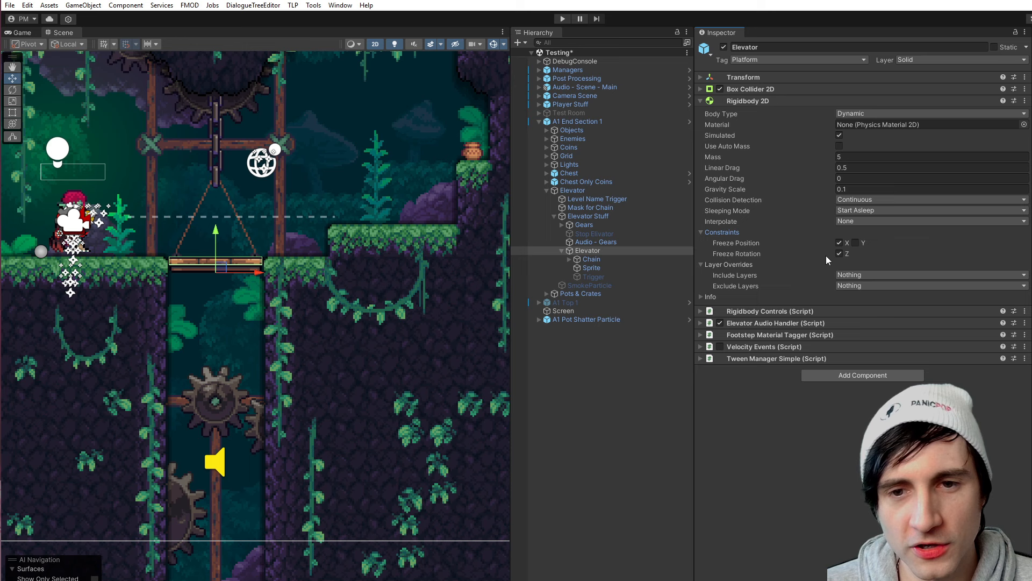
left_click(839, 254)
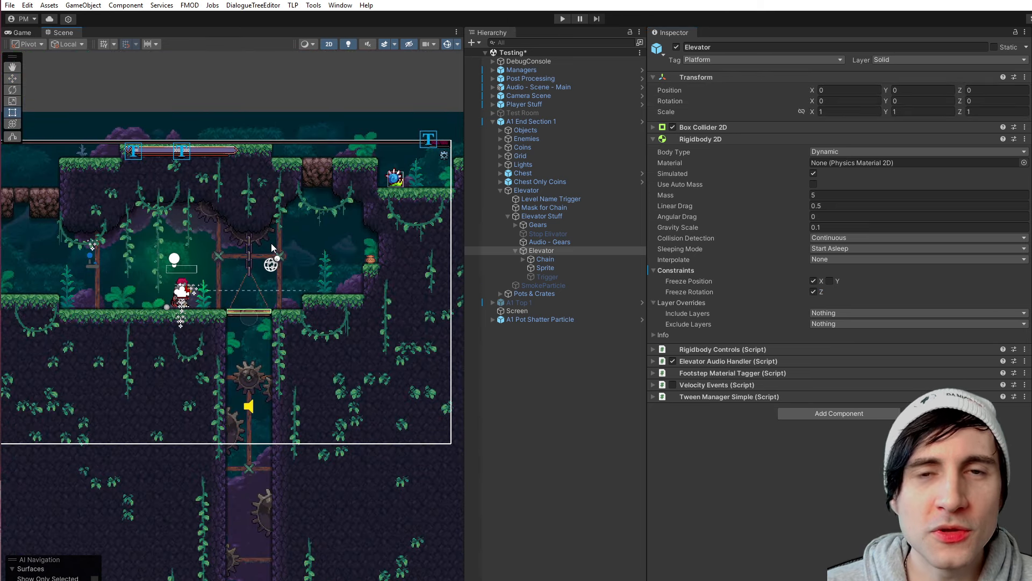
- Move the Elevator platform down to a Y position of -0.23 and undo its sideways shift
scroll(262, 326, "up", 9)
middle_click_drag(272, 315, 291, 345)
left_click(542, 259)
left_click(543, 251)
key("w")
scroll(252, 324, "up", 4)
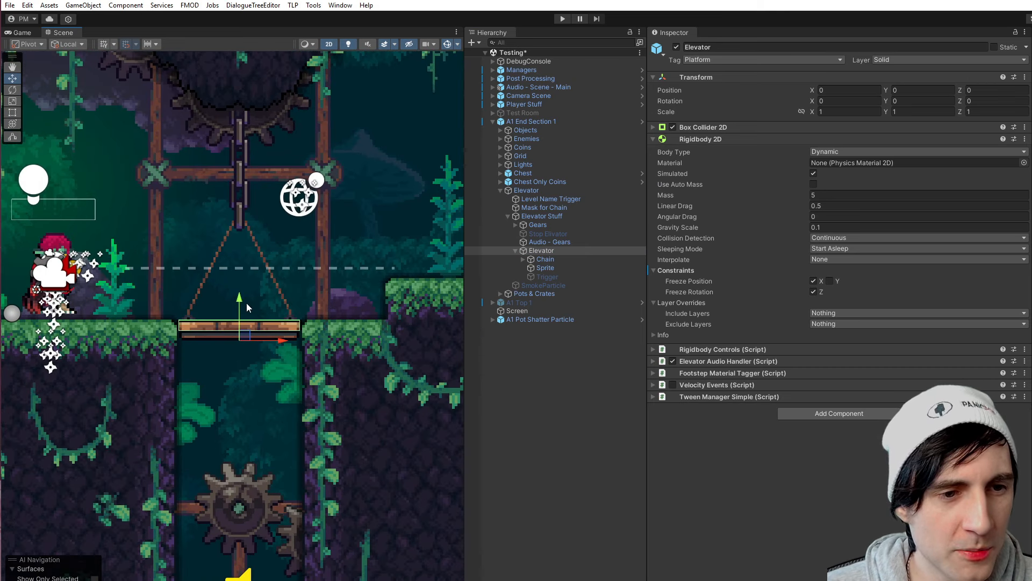
left_click_drag(247, 306, 275, 362)
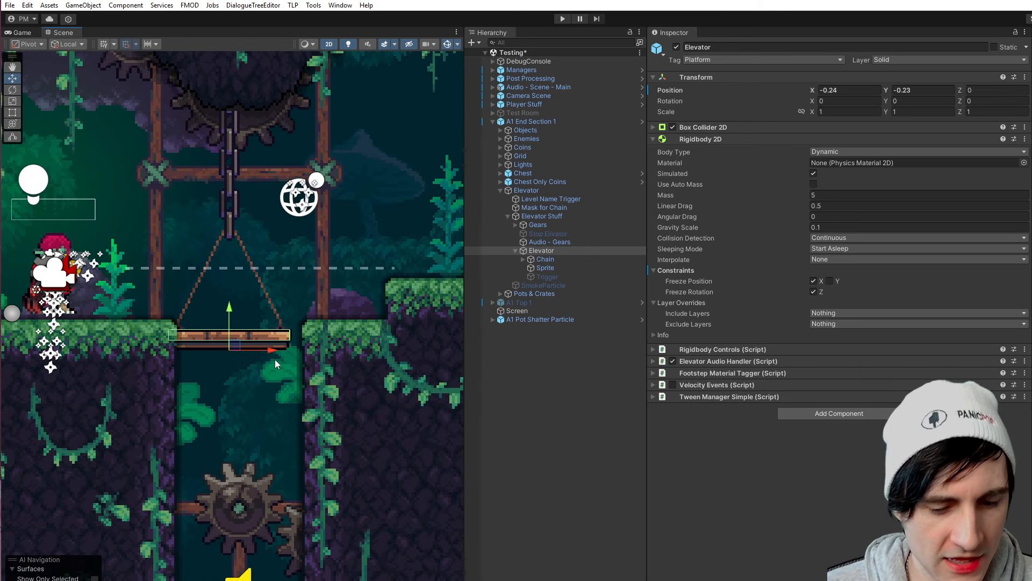
key("ctrl+z")
- Switch the scene to 3D view and move the Elevator platform along its Z axis to about -2.074
scroll(329, 333, "down", 9)
middle_click_drag(336, 367, 233, 360)
scroll(309, 352, "down", 3)
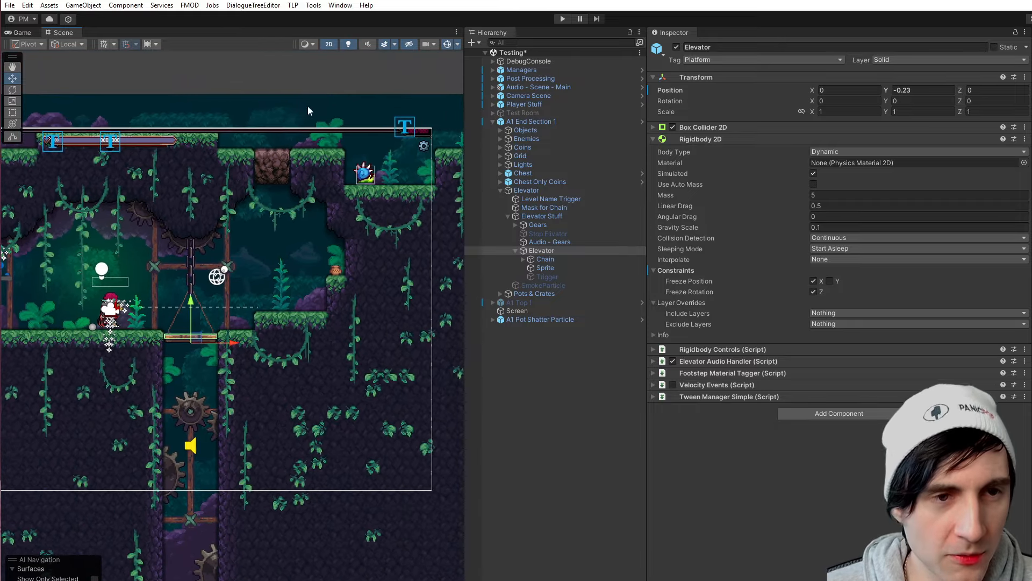
left_click(330, 45)
right_click_drag(200, 399, 244, 380)
key("w")
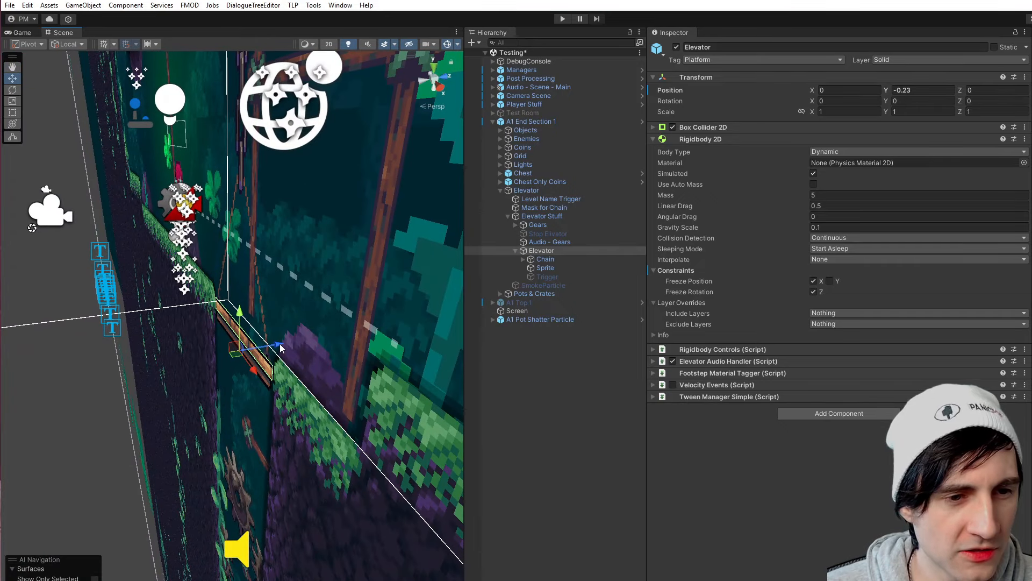
left_click_drag(280, 348, 156, 364)
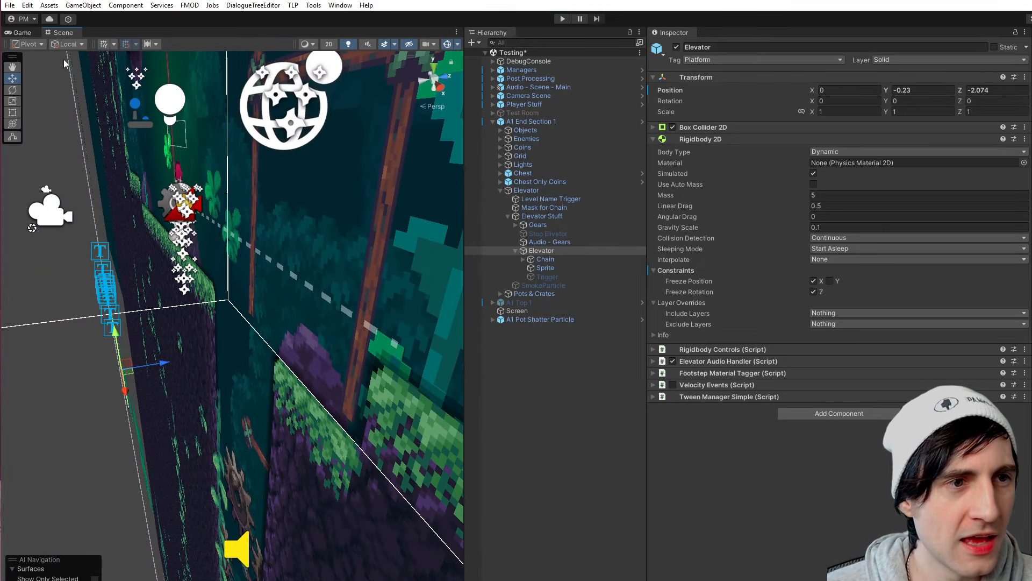
- Return the scene to 2D view and set the Elevator's Z position to 0
left_click(329, 45)
scroll(301, 231, "down", 4)
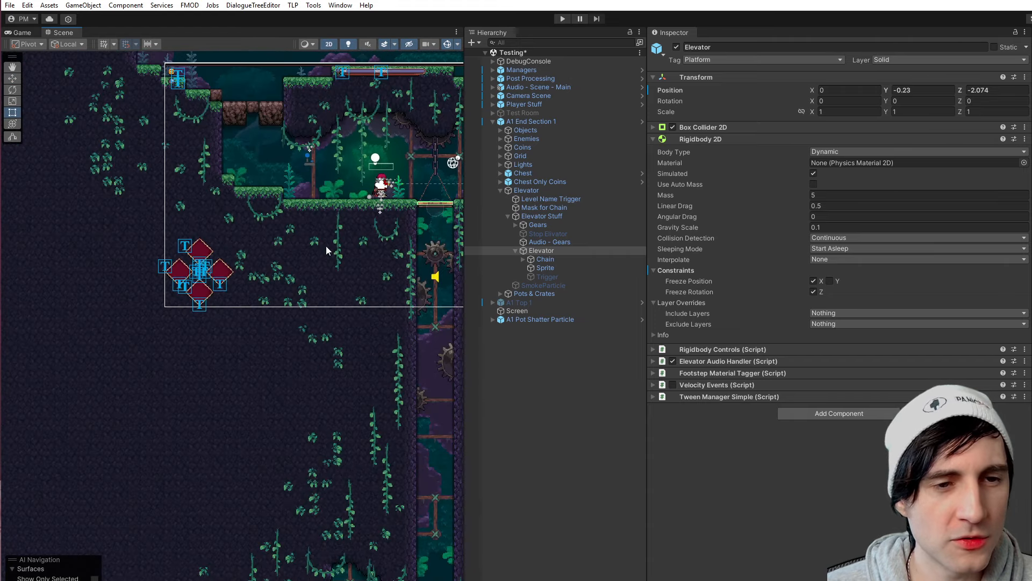
middle_click_drag(422, 200, 254, 291)
scroll(290, 288, "up", 5)
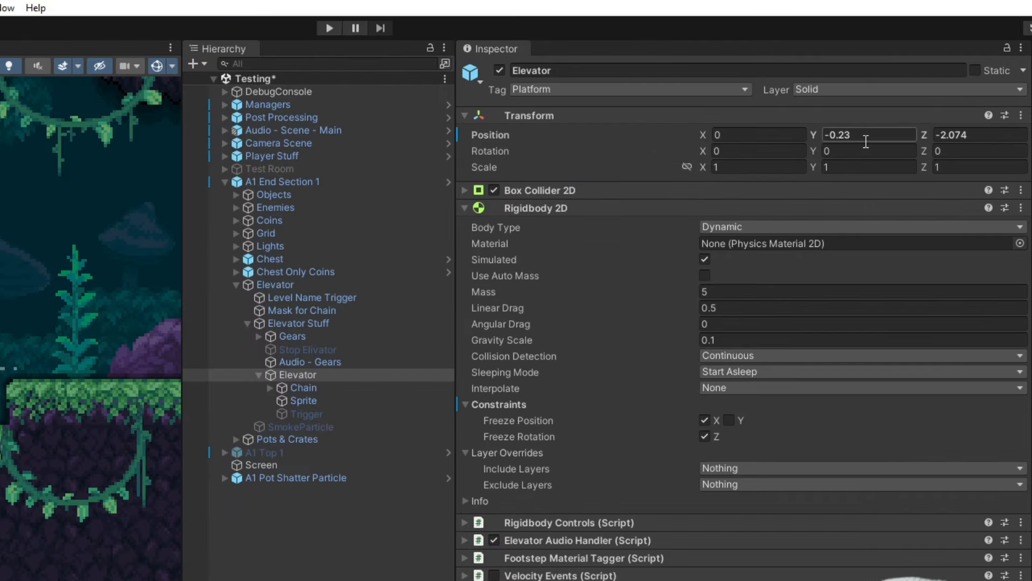
left_click(968, 136)
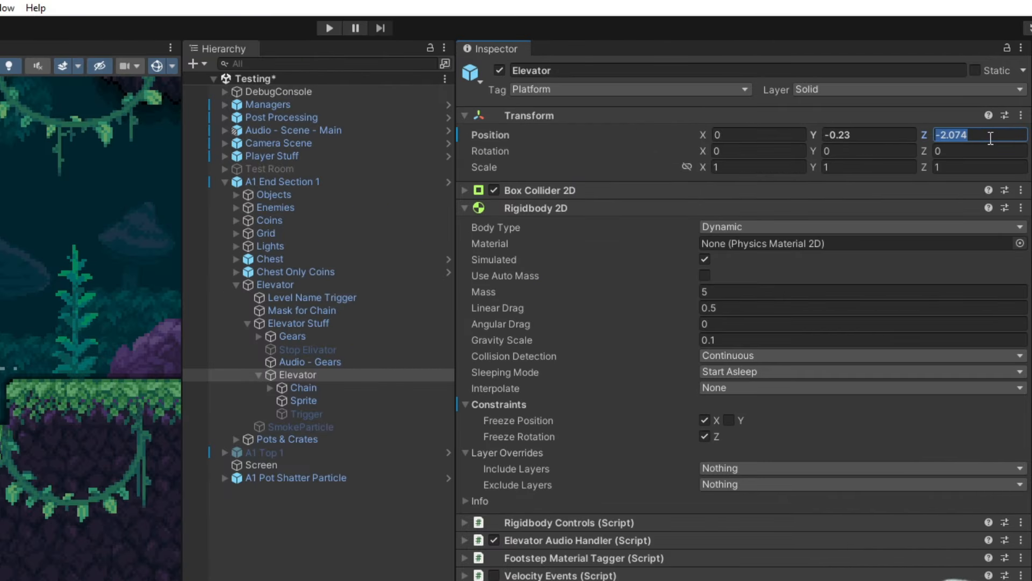
type("0")
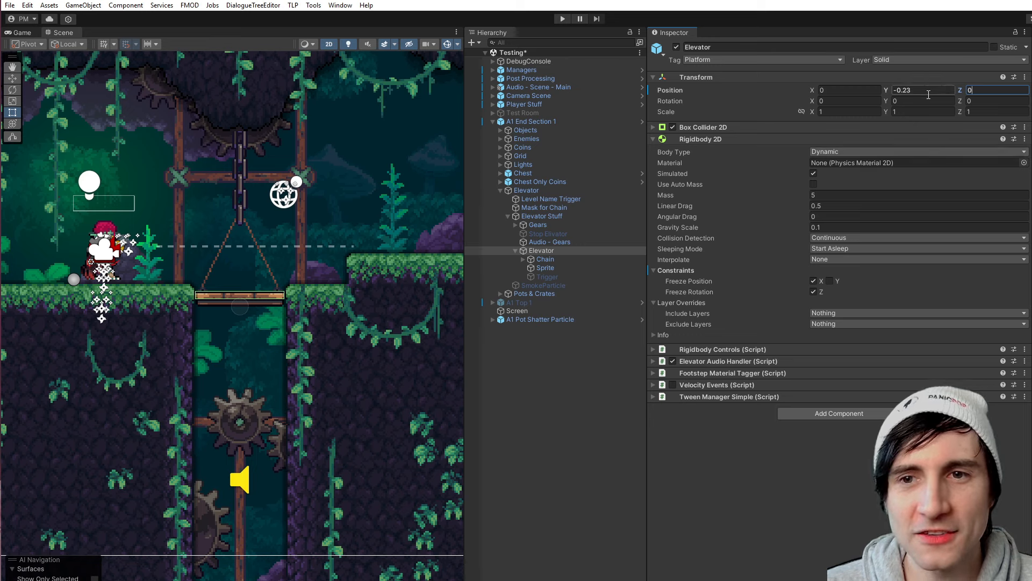
- Try rotating the Elevator around its Z axis and undo the rotation
left_click(961, 102)
left_click_drag(961, 102, 400, 248)
key("ctrl+z")
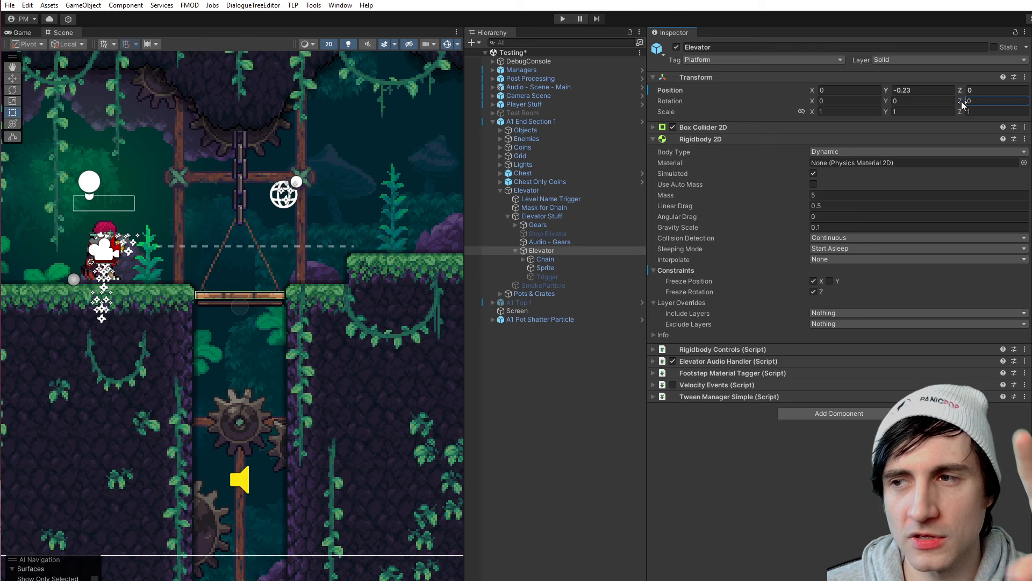
- Collapse the Rigidbody 2D's Layer Overrides and Constraints groups and view the available Body Type options
scroll(238, 301, "up", 4)
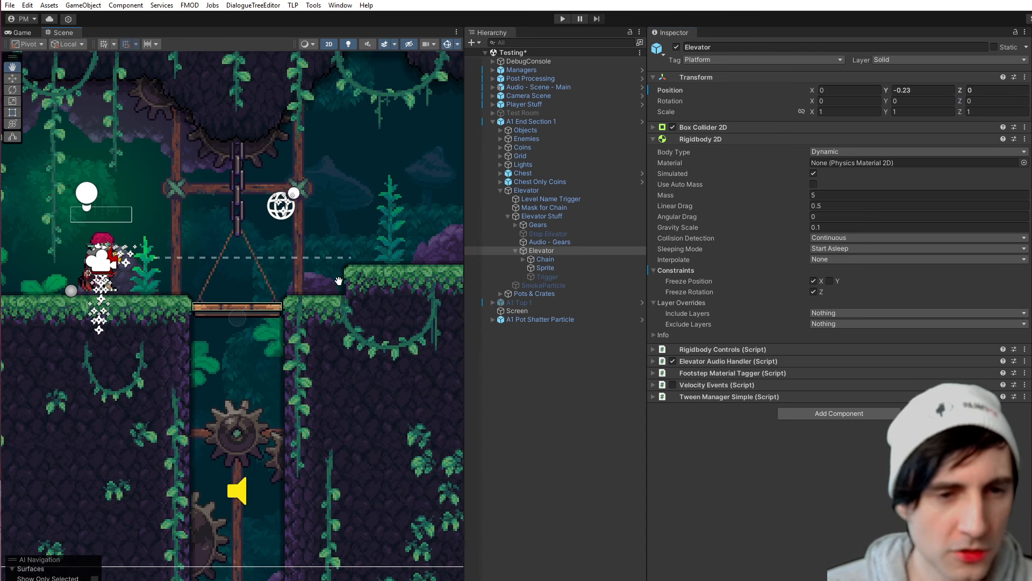
scroll(239, 301, "up", 1)
middle_click_drag(229, 308, 257, 309)
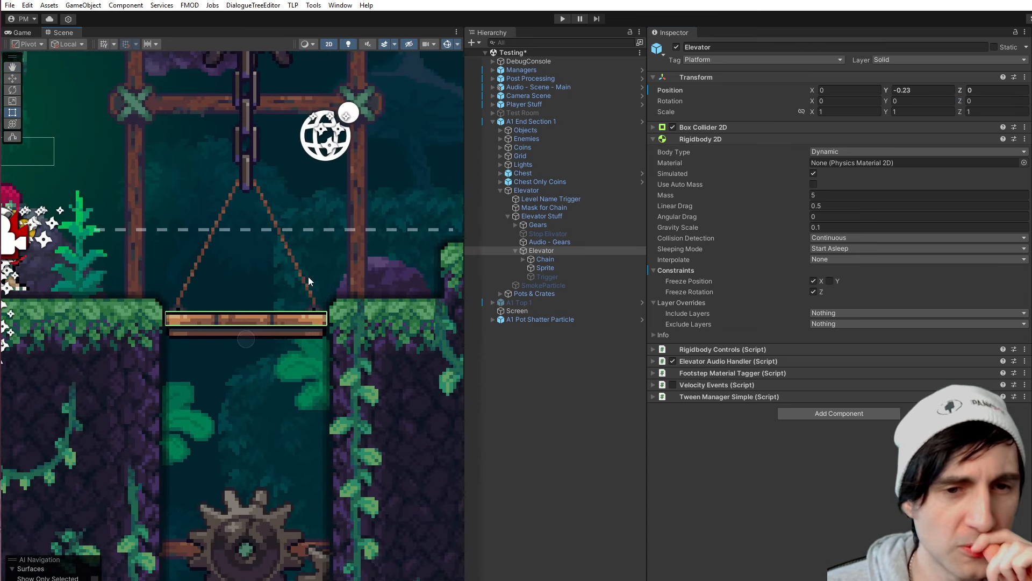
middle_click_drag(308, 277, 233, 360)
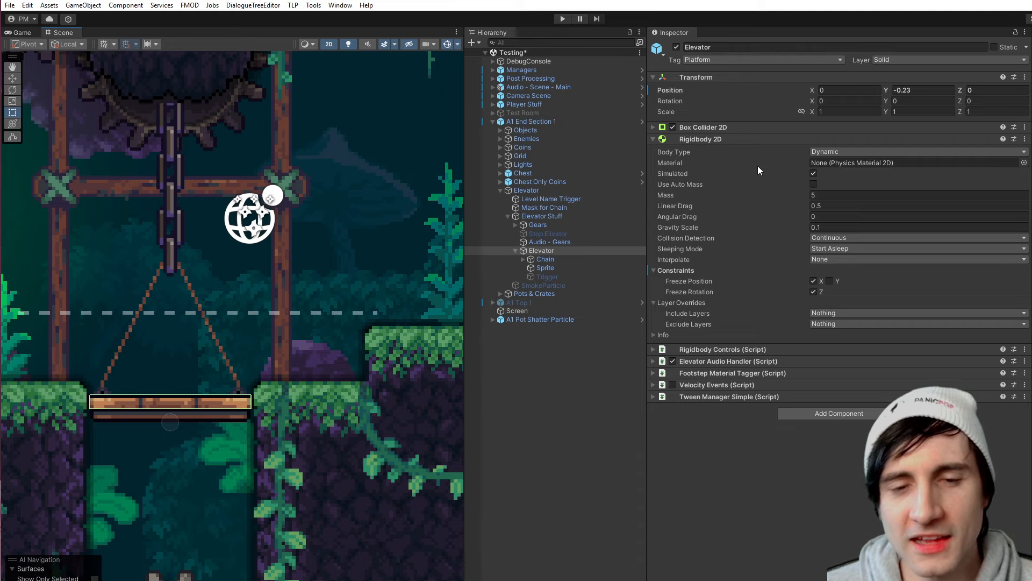
left_click(654, 302)
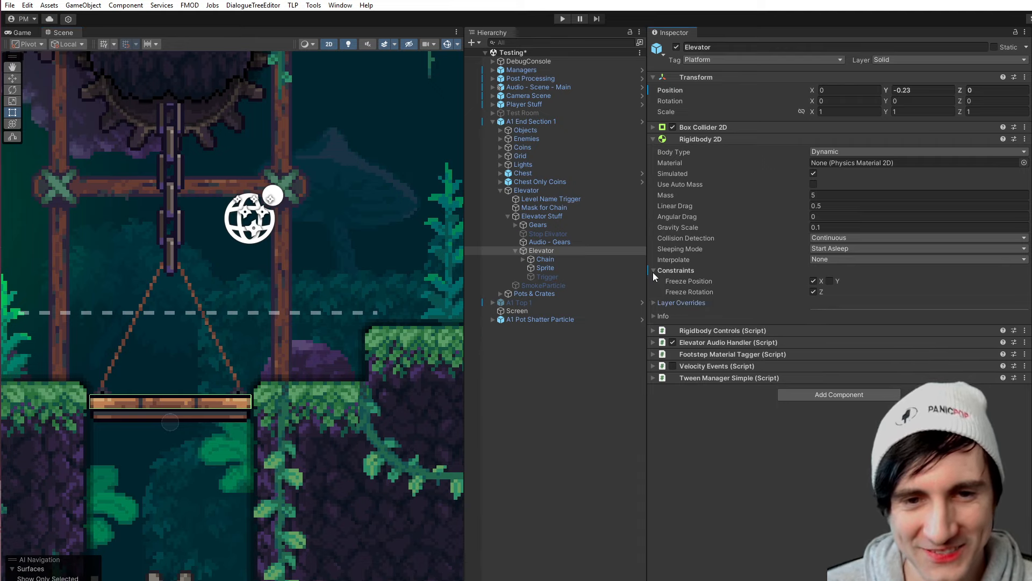
left_click(653, 270)
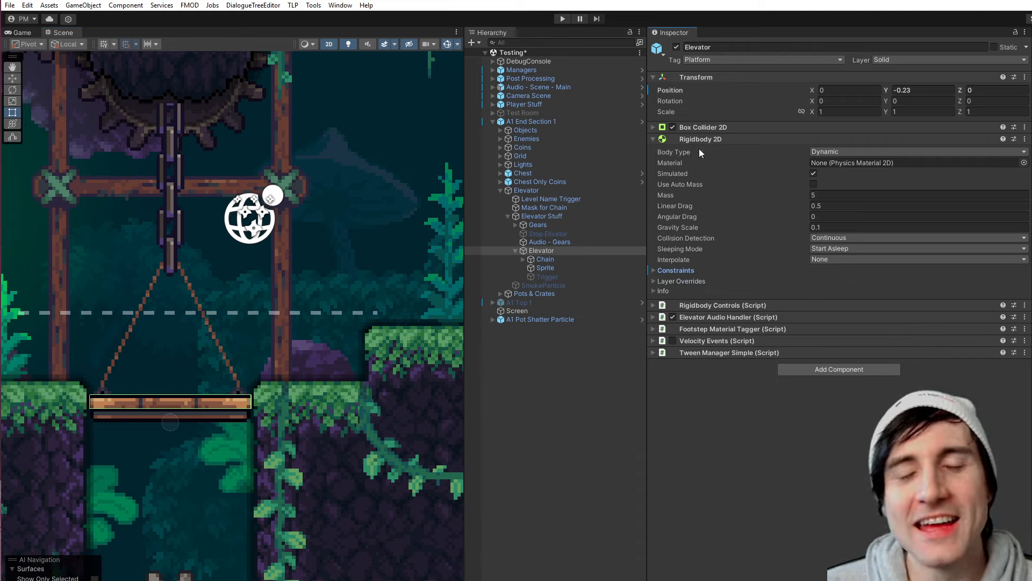
left_click(856, 153)
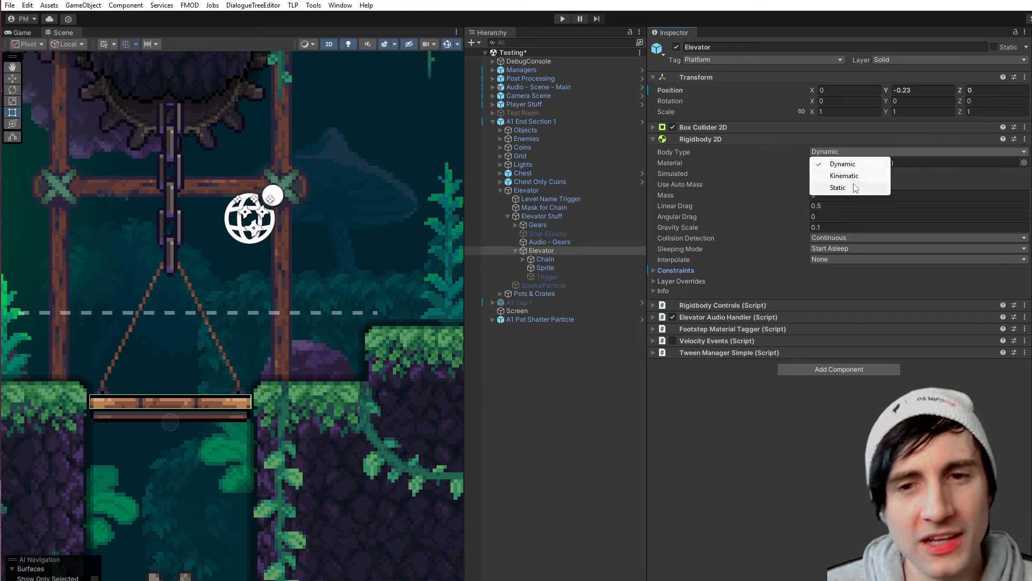
left_click(731, 429)
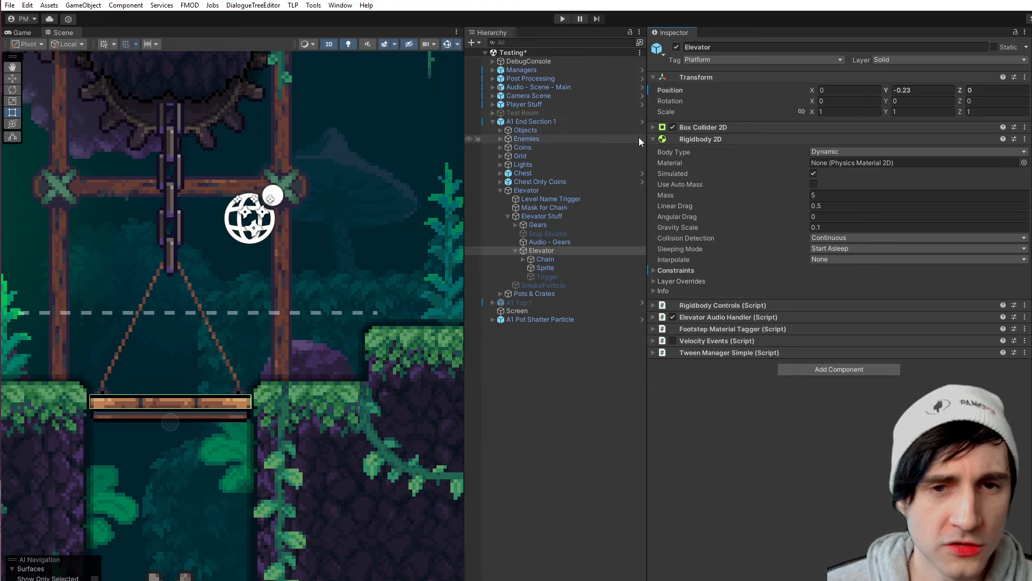
- Expand the Elevator's Box Collider 2D settings and search the addable components for "collider"
left_click(654, 127)
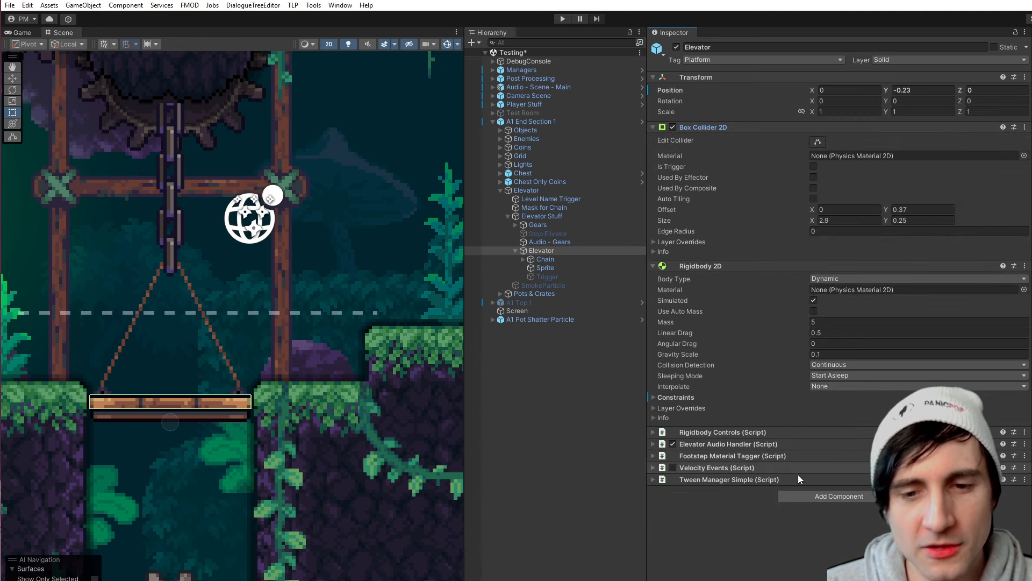
left_click(820, 497)
type("collider")
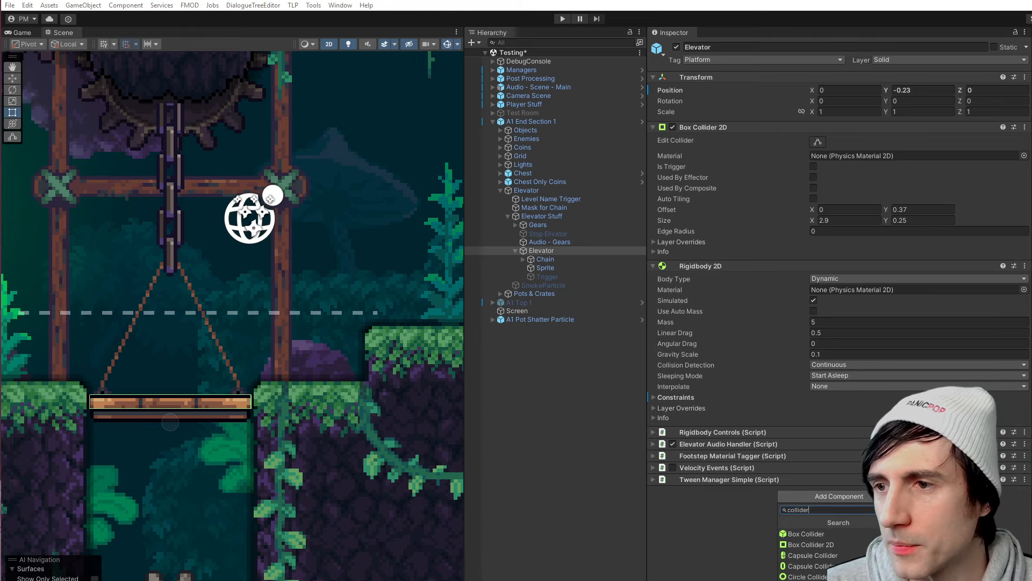
left_click(707, 538)
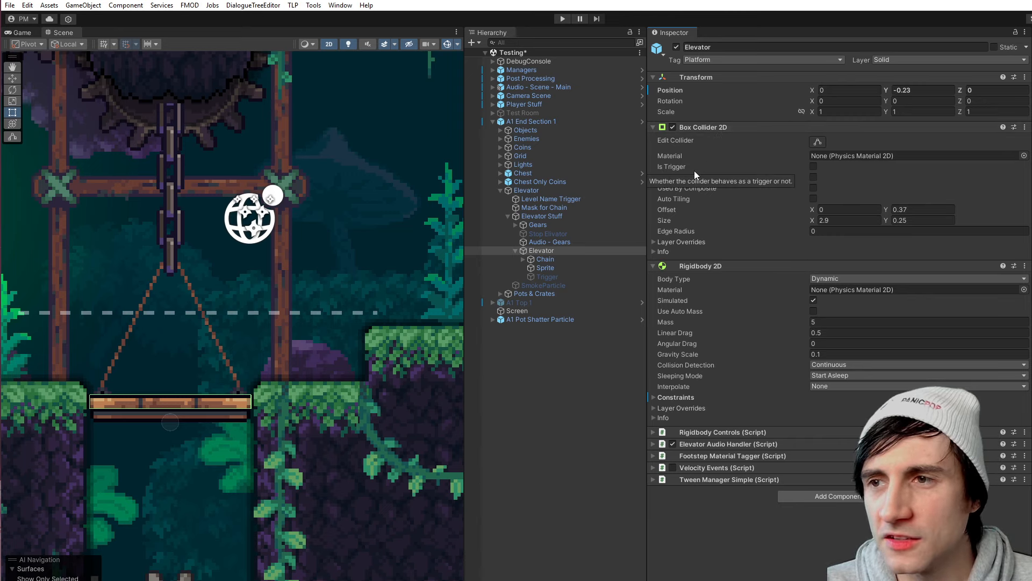
- Toggle the Elevator's Is Trigger option on and off, and briefly disable and re-enable its Box Collider 2D
left_click(814, 168)
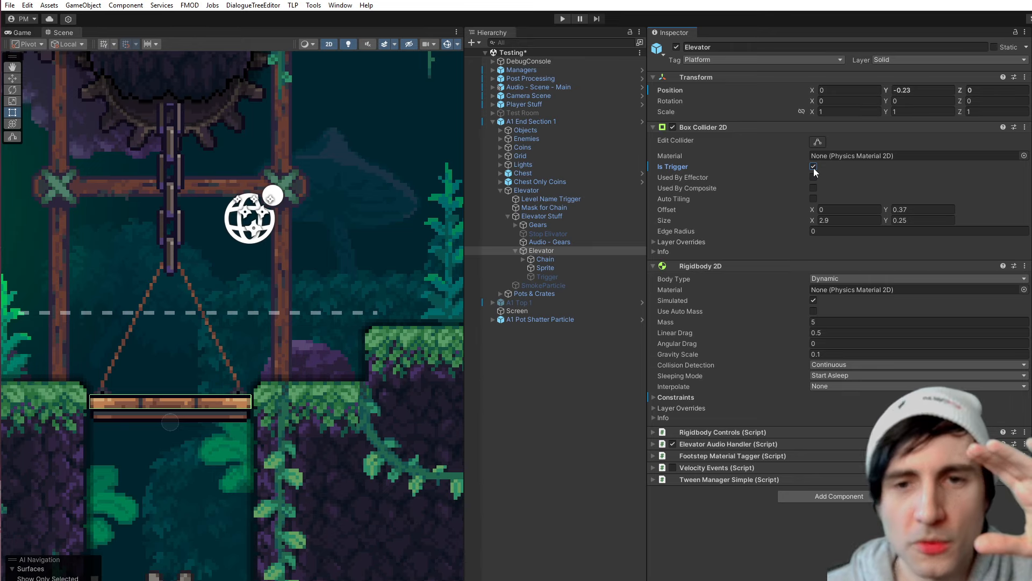
left_click(814, 167)
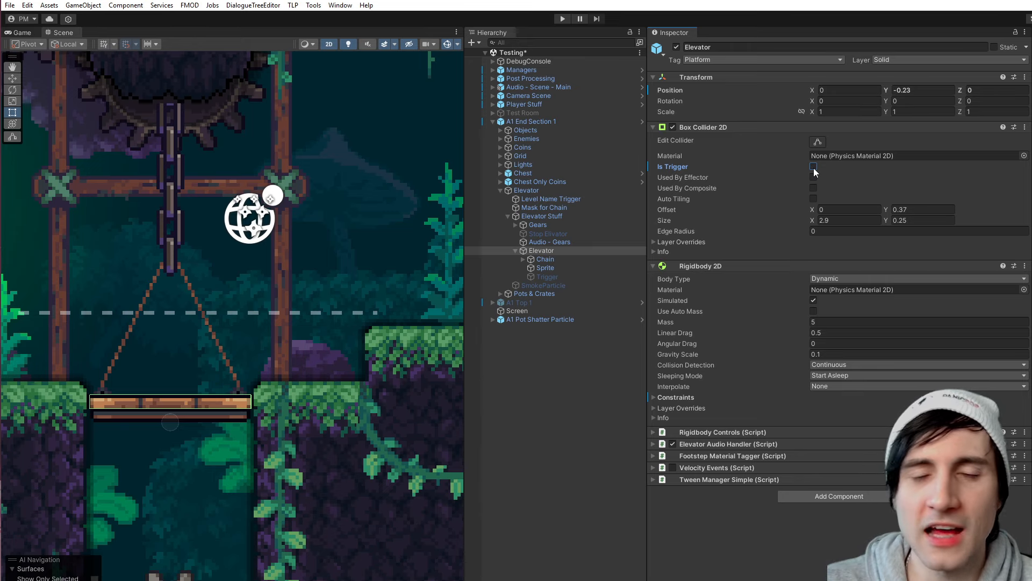
scroll(185, 430, "up", 6)
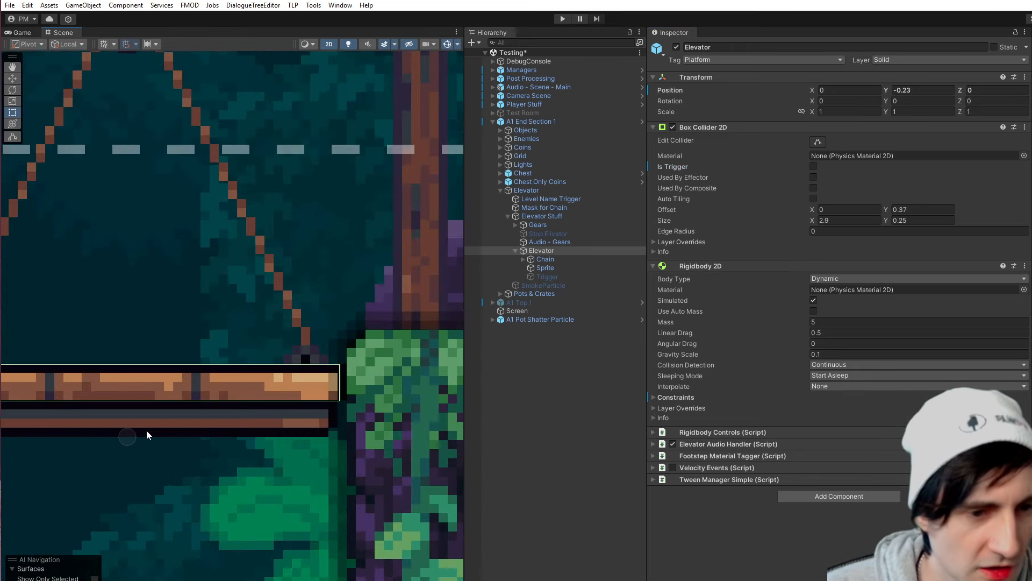
scroll(250, 360, "down", 4)
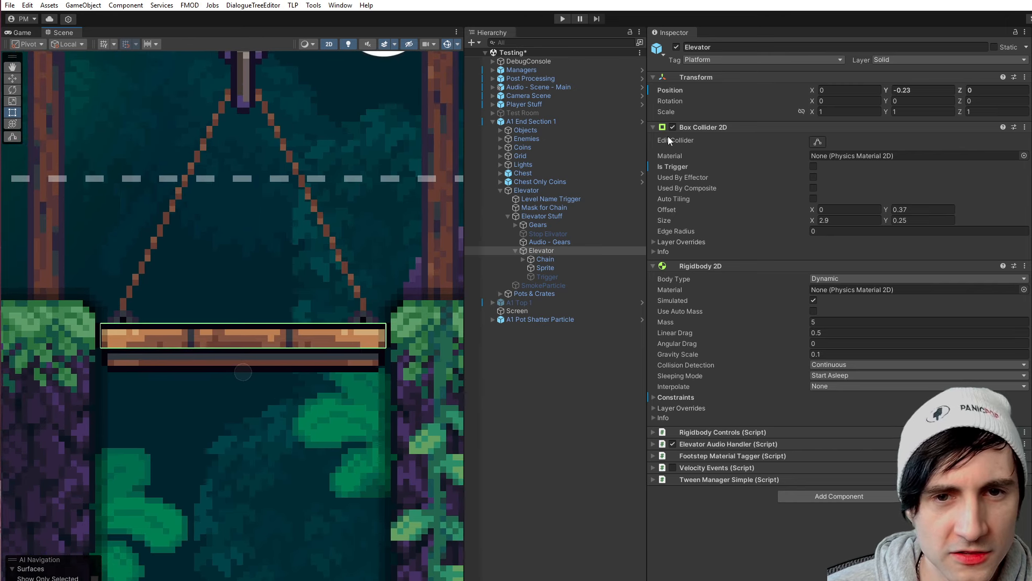
left_click(673, 128)
left_click(673, 128)
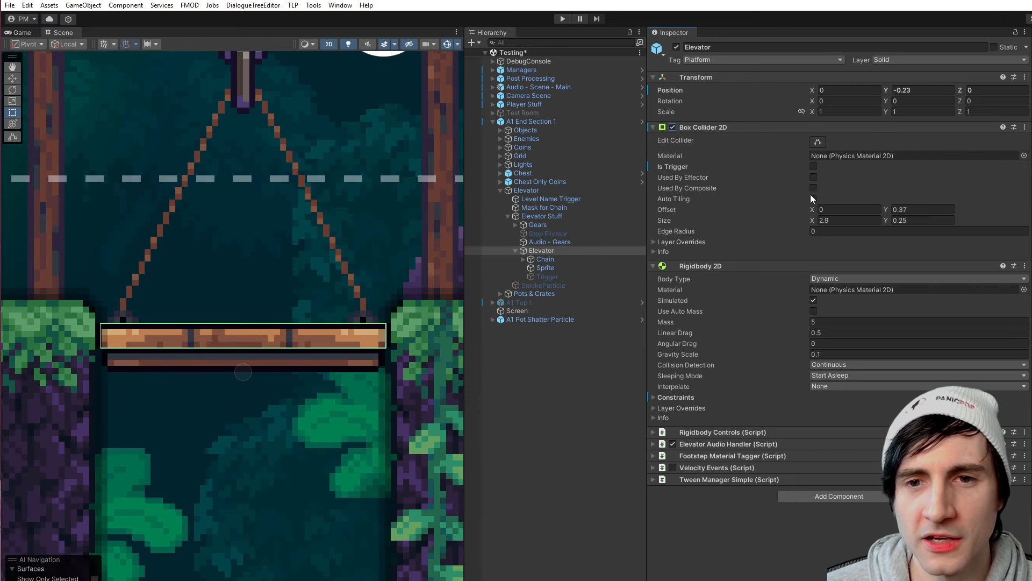
- Try a Y size of 1.27 and a Y offset of 1.33 on the Elevator's box collider, undoing each change
mouse_move(887, 221)
left_mouse_down()
mouse_move(991, 228)
mouse_move(853, 229)
mouse_move(890, 231)
mouse_move(877, 232)
left_mouse_up()
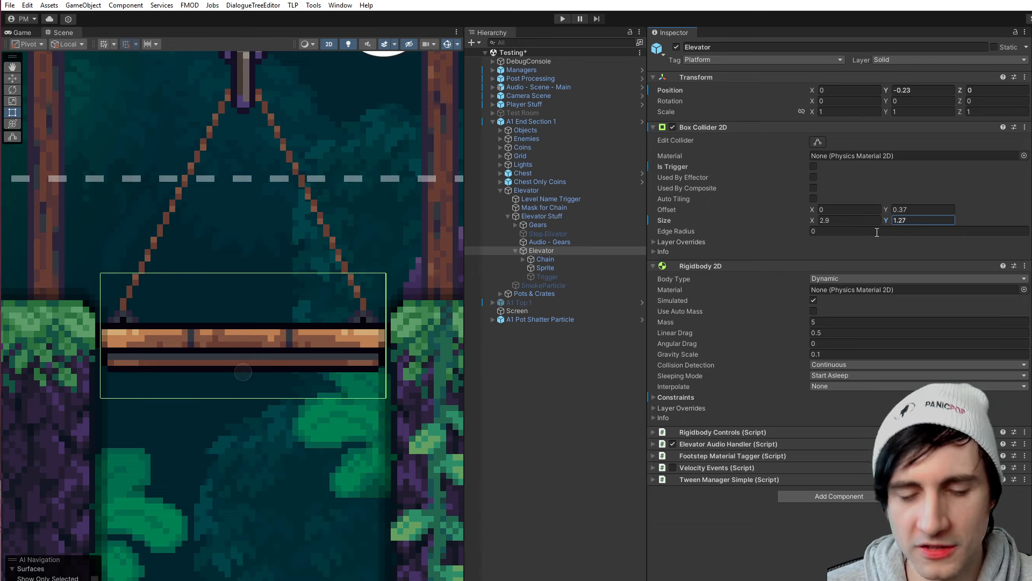
key("ctrl+z")
scroll(306, 372, "up", 8)
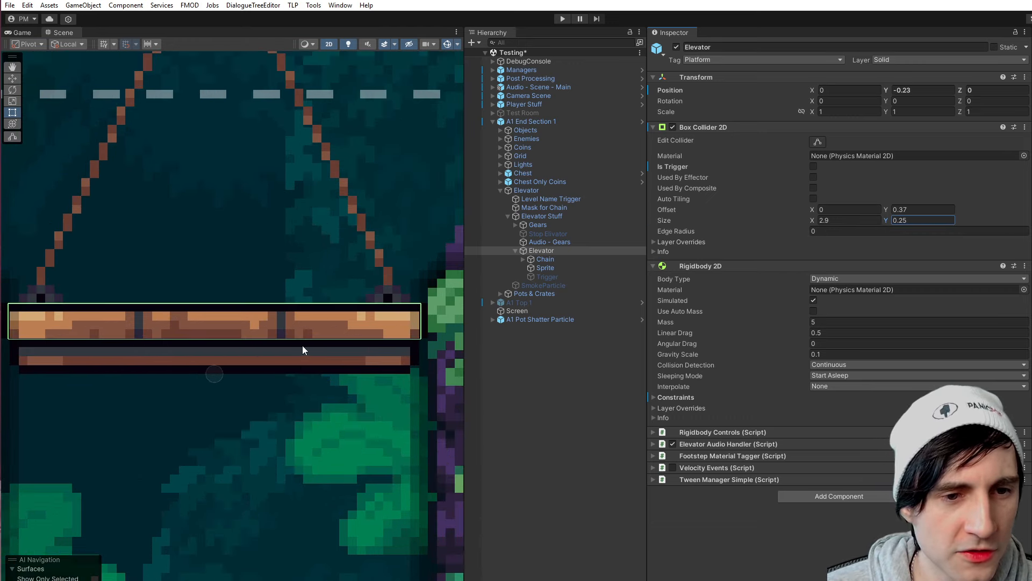
scroll(309, 348, "down", 6)
left_click_drag(886, 209, 907, 209)
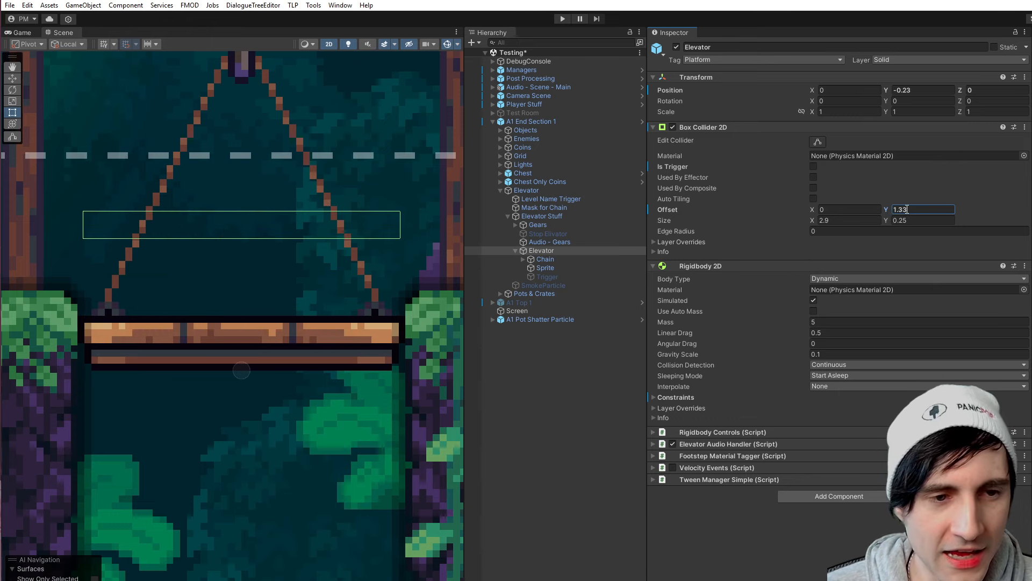
key("ctrl+z")
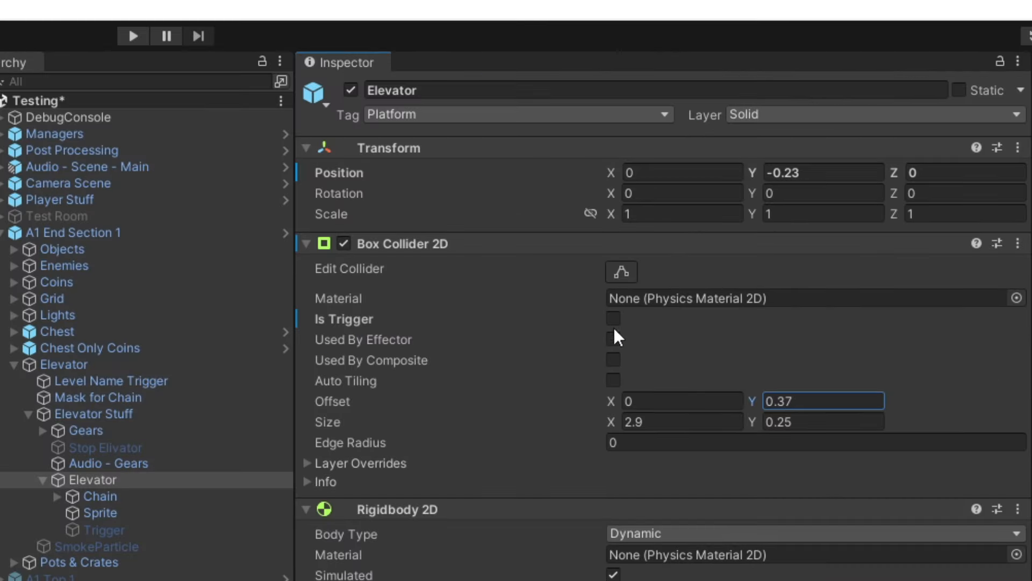
- Collapse the Elevator's Box Collider 2D settings and view the available Rigidbody 2D Body Type options
left_click(814, 166)
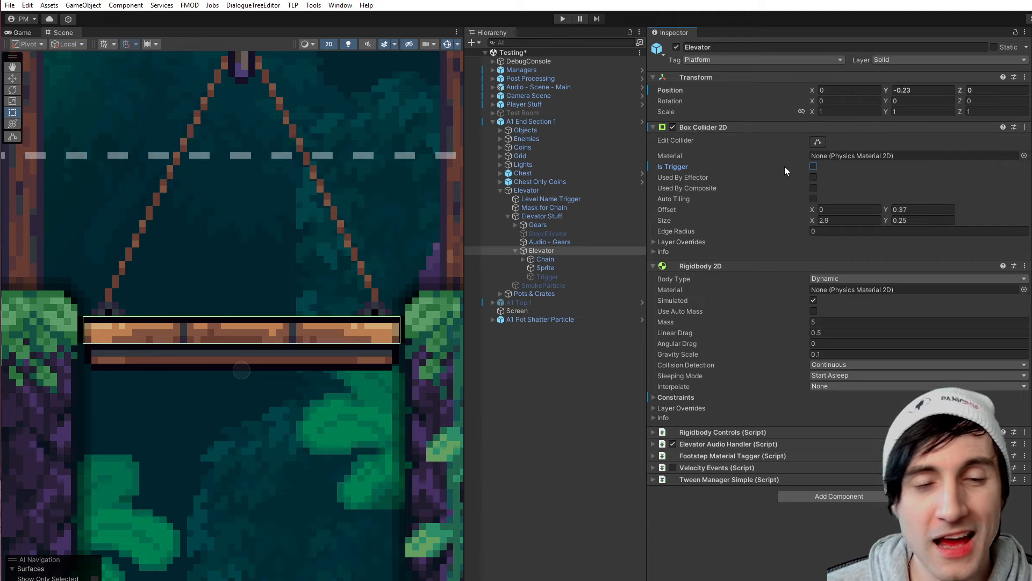
left_click(652, 128)
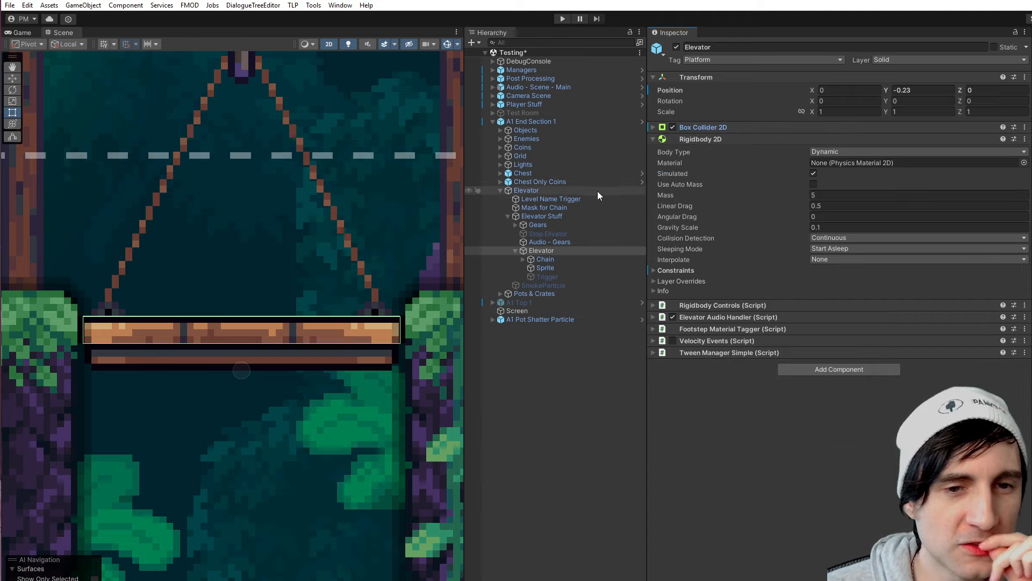
left_click(849, 153)
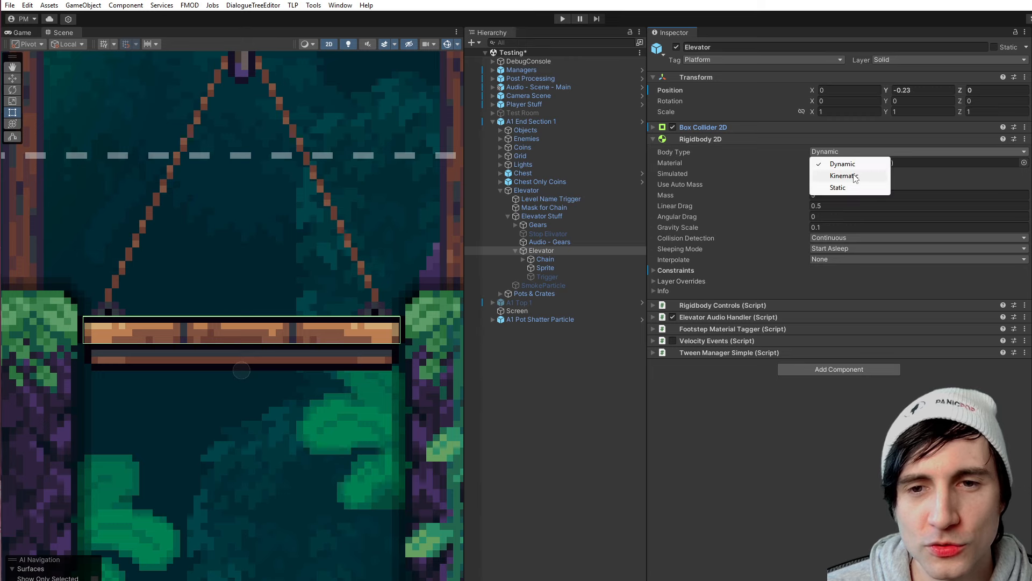
left_click(737, 471)
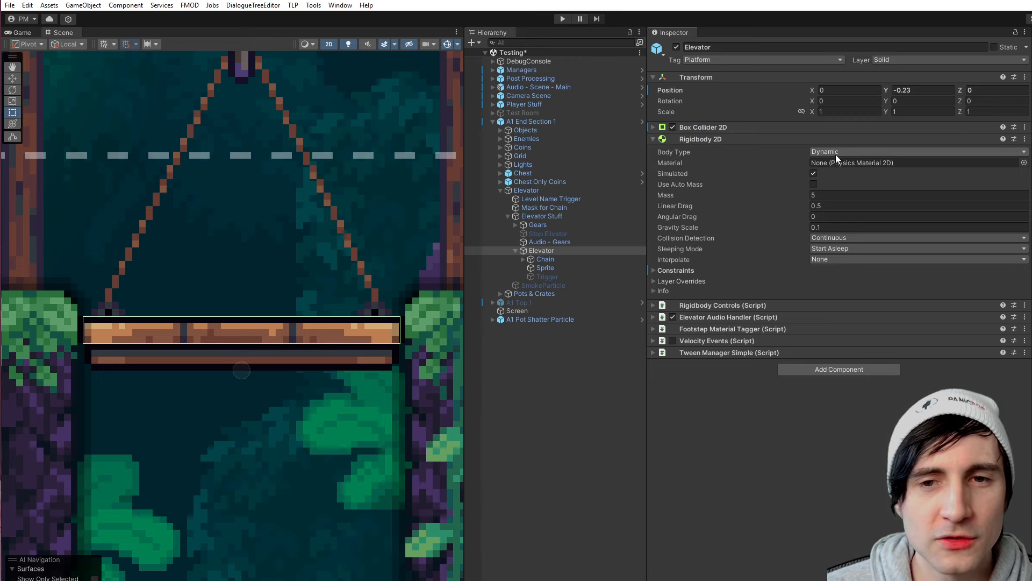
scroll(354, 282, "down", 6)
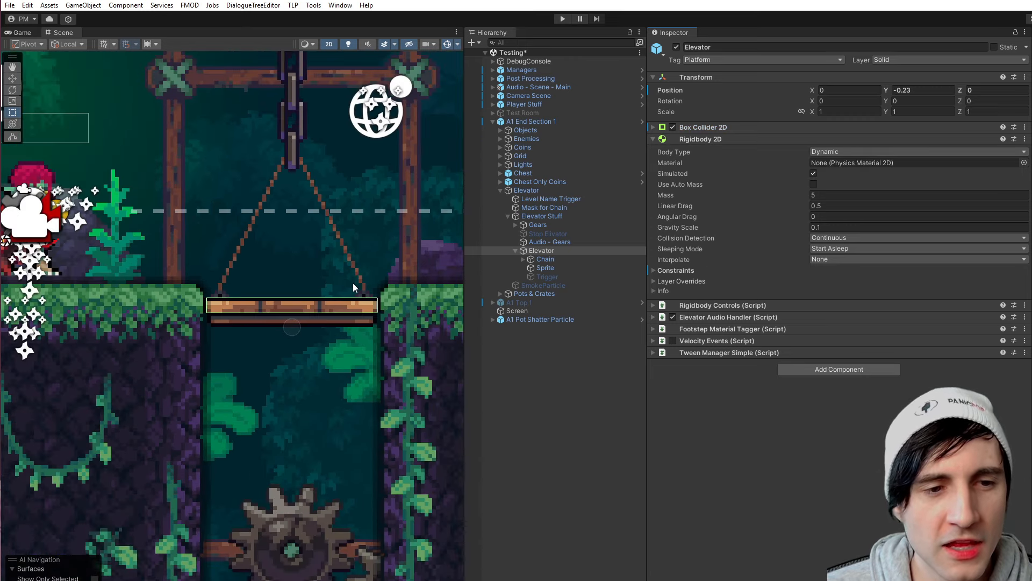
scroll(323, 301, "up", 4)
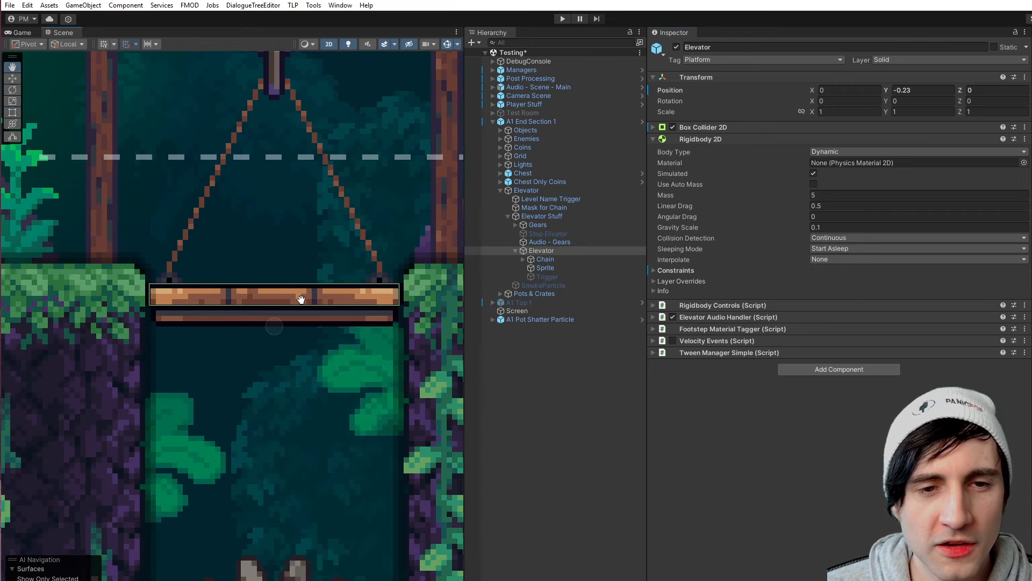
- Run the game, switch the Elevator's Rigidbody 2D Sleeping Mode to Start Awake during play, and stop the game
left_click(562, 19)
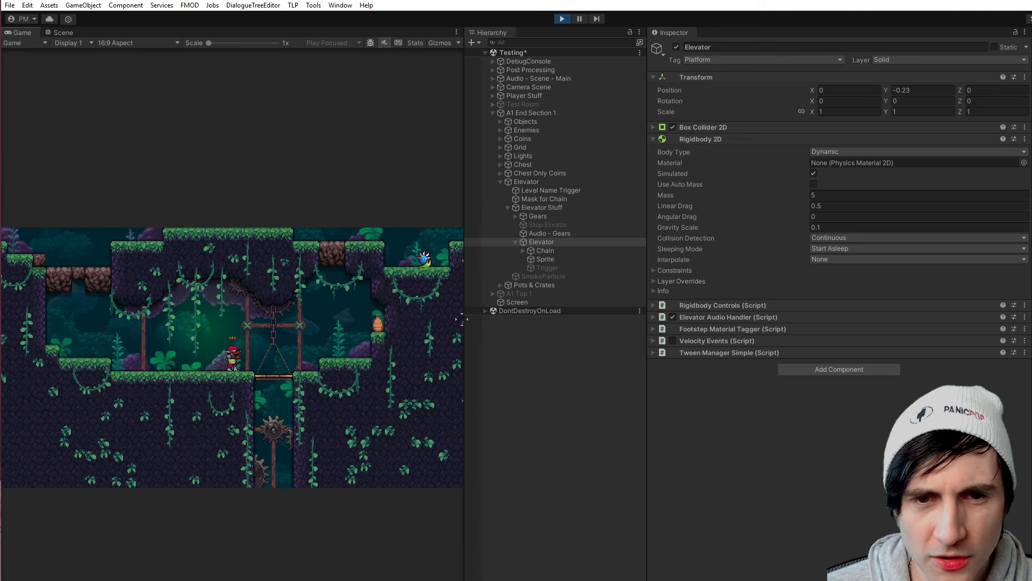
left_click(538, 251)
left_click(542, 242)
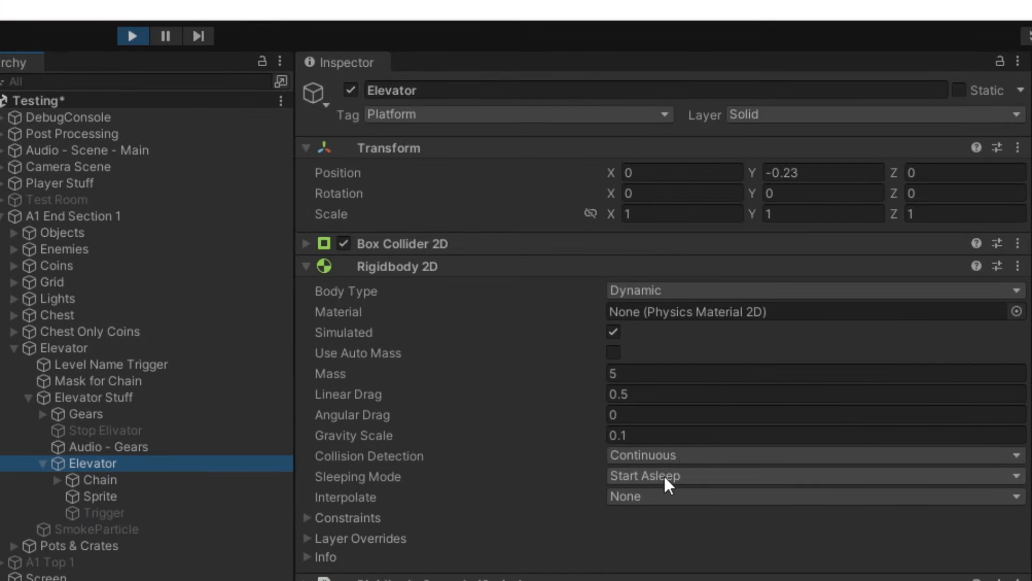
left_click(662, 476)
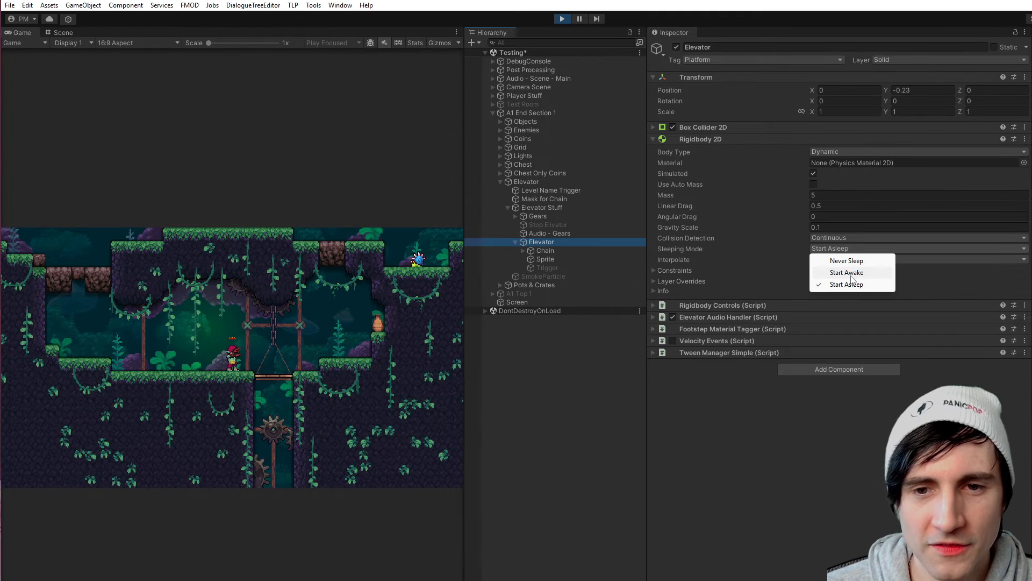
left_click(847, 272)
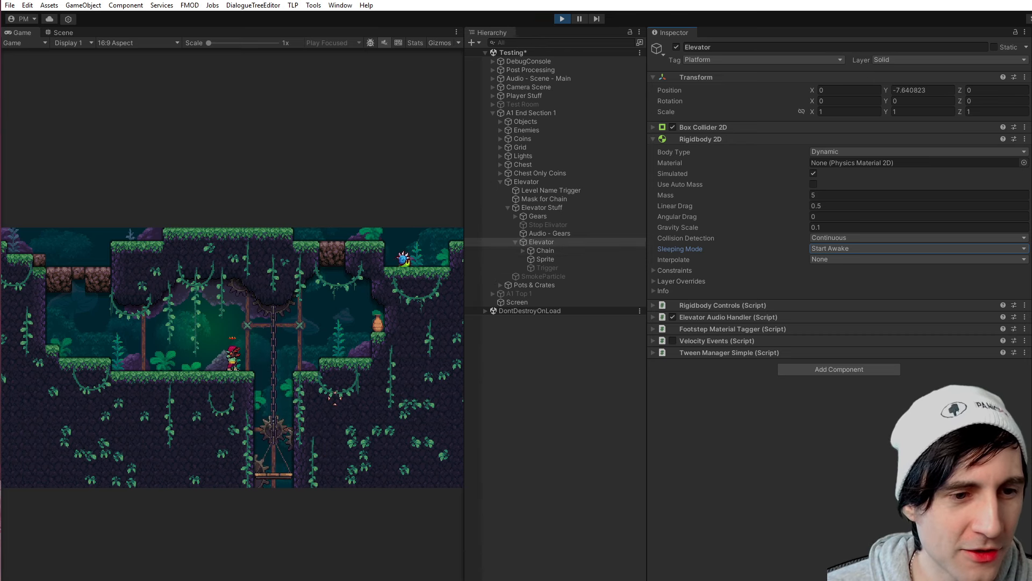
left_click(344, 334)
key("ctrl+p")
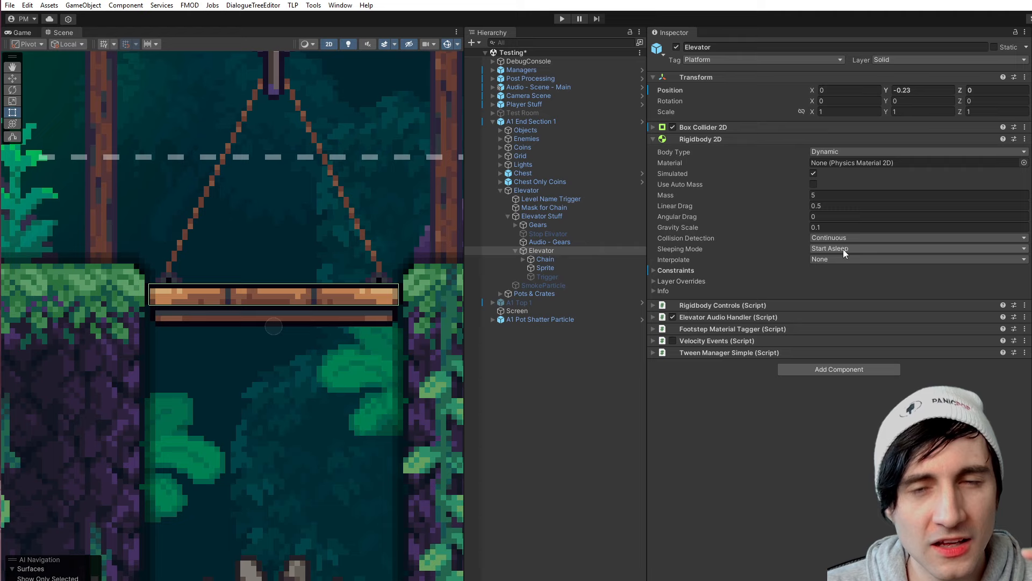
- Test the game with the Elevator's Sleeping Mode set to Start Awake, and set the mode back to Start Asleep
left_click(843, 249)
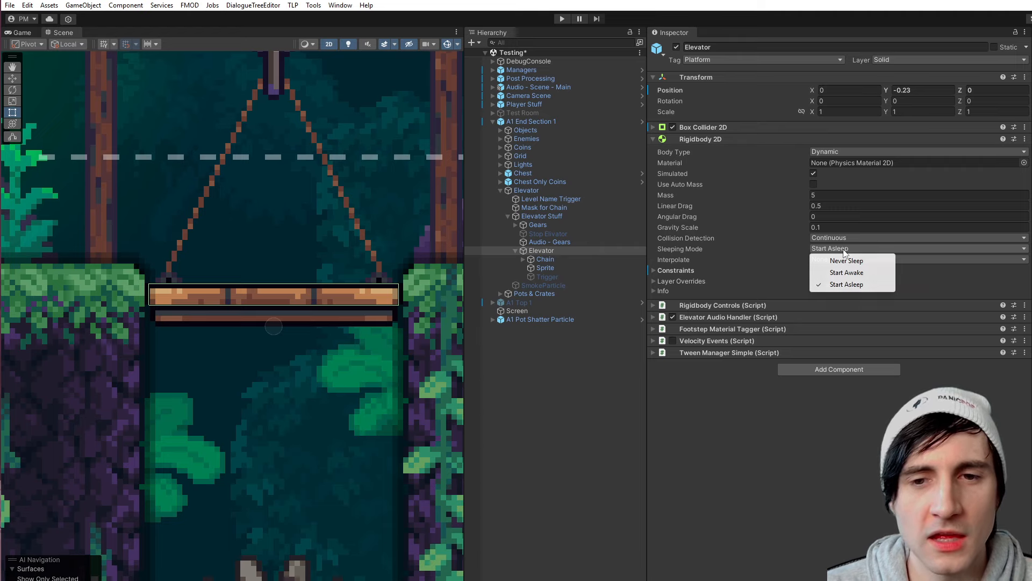
left_click(847, 273)
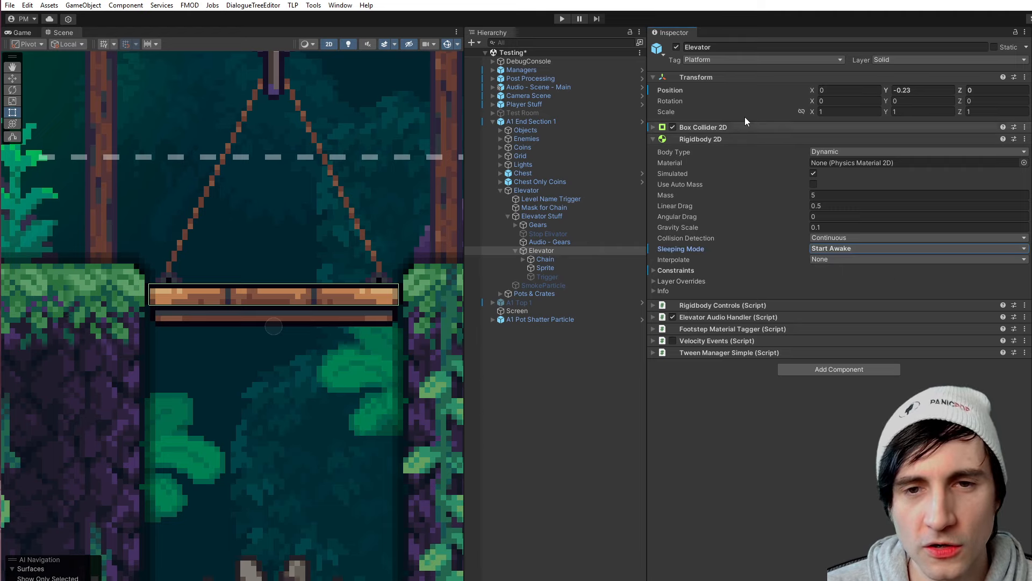
left_click(562, 18)
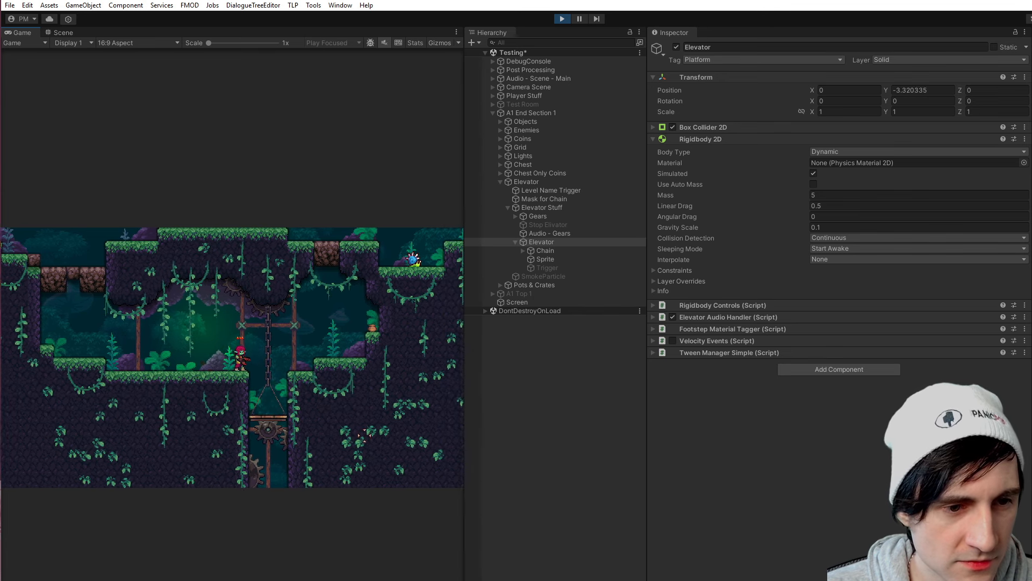
left_click(562, 19)
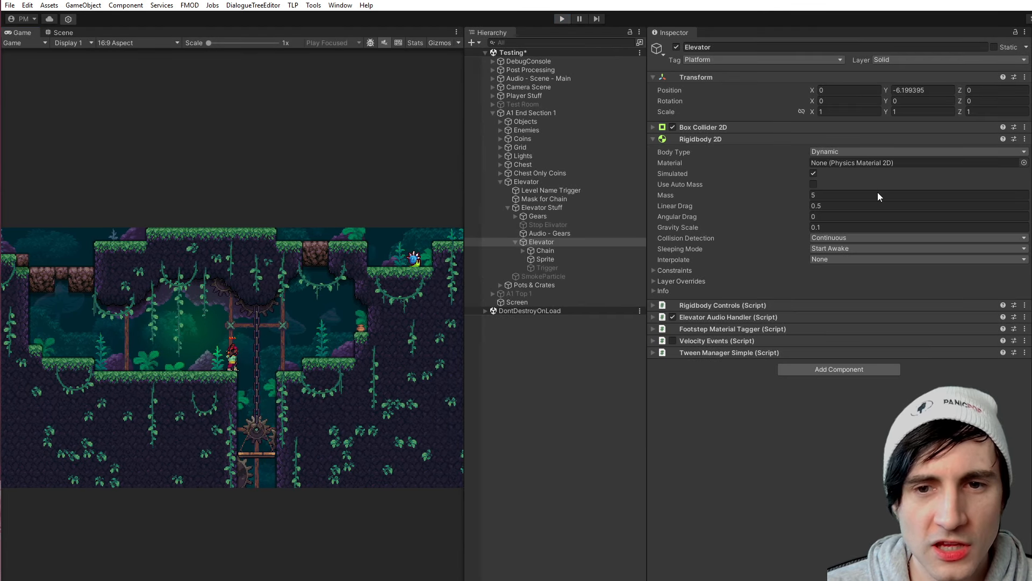
left_click(853, 249)
left_click(861, 284)
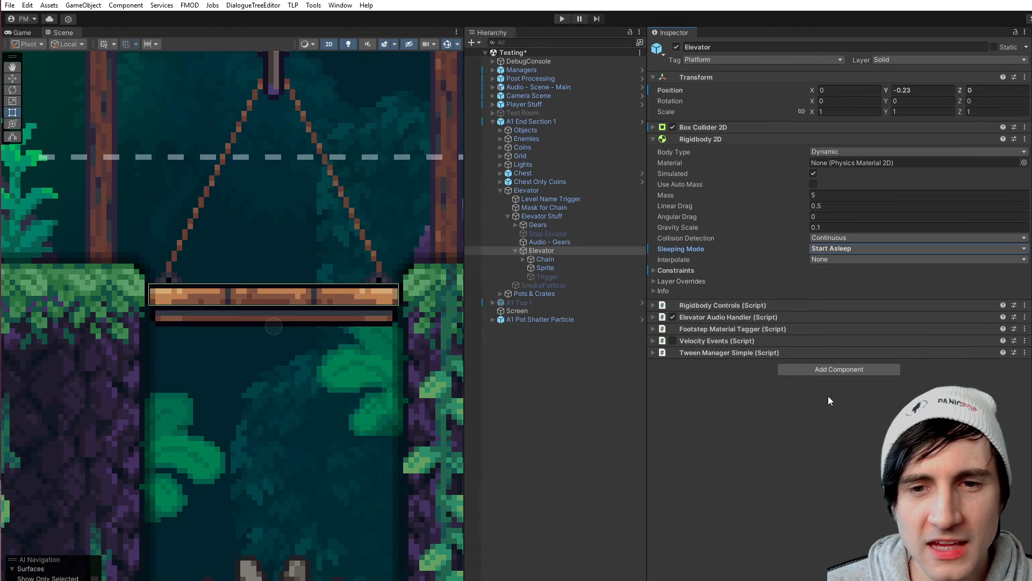
- Deactivate the A1 Pot Shatter Particle object and save the scene
left_click(524, 322)
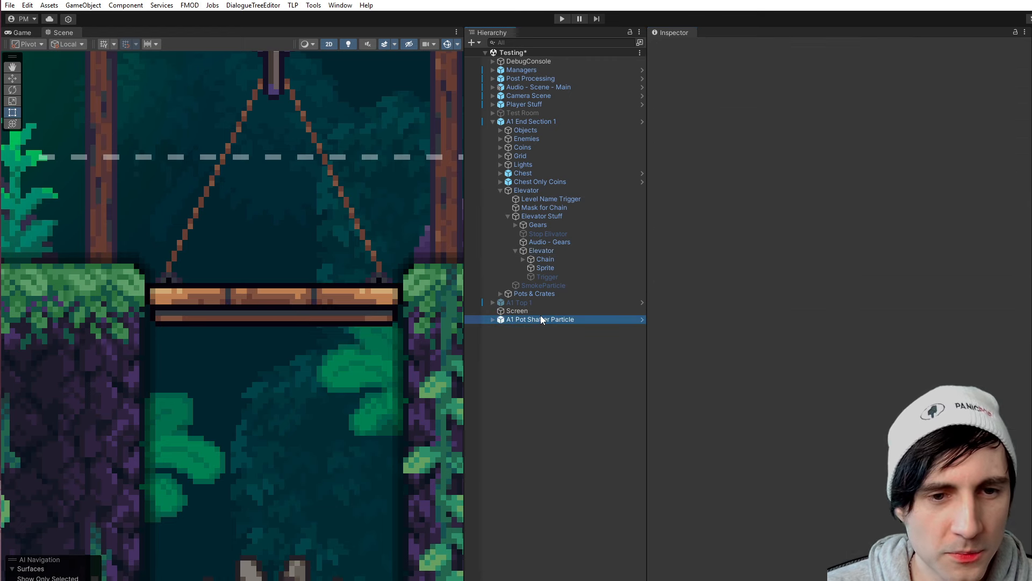
scroll(371, 186, "down", 3)
middle_click_drag(342, 198, 295, 313)
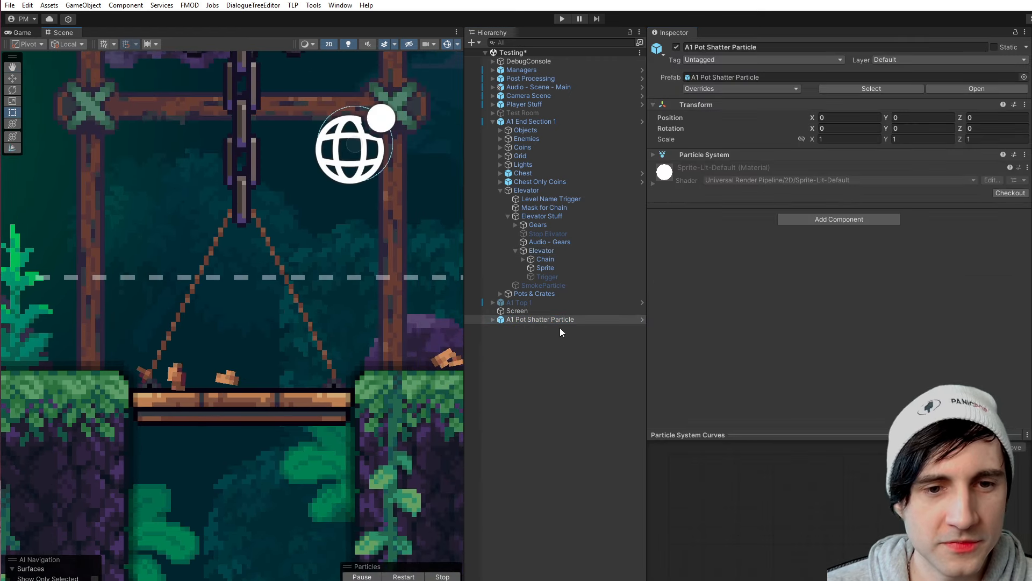
left_click(521, 314)
left_click(527, 320)
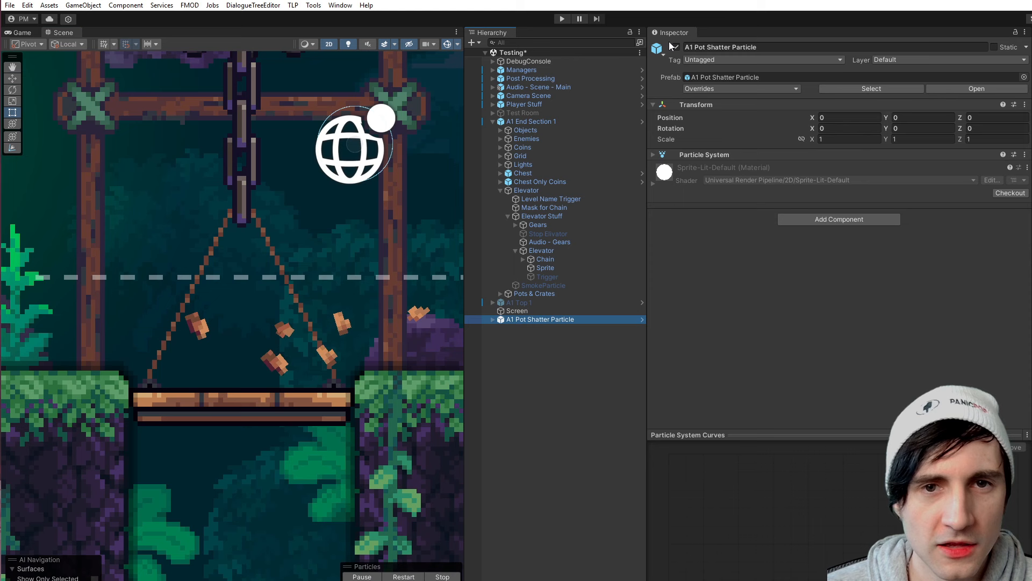
scroll(277, 278, "down", 6)
middle_click_drag(267, 283, 329, 276)
scroll(330, 275, "down", 1)
key("ctrl+s")
- Playtest the elevator by walking the character onto the platform and jumping back off, and stop the game
left_click(562, 19)
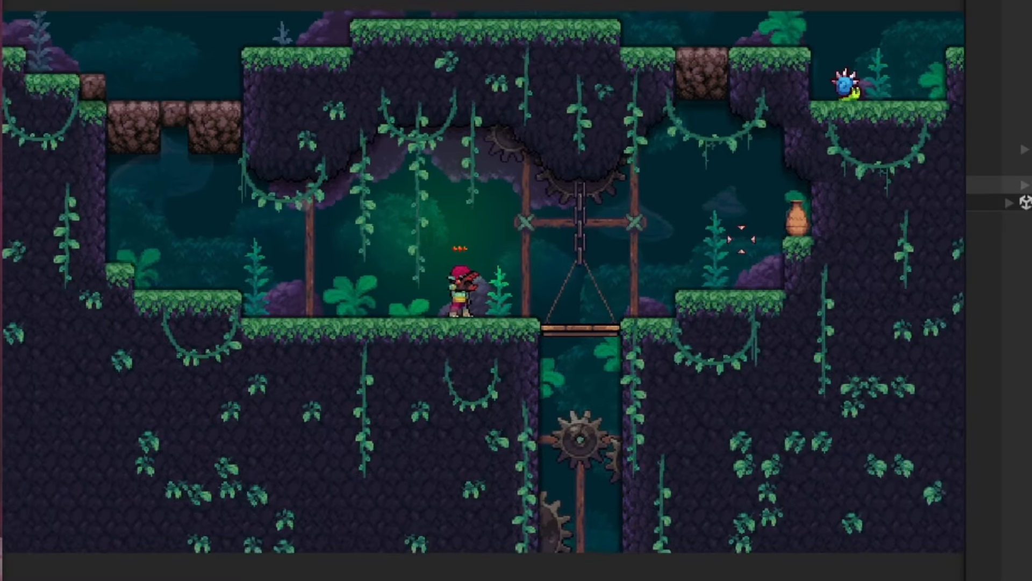
key("d")
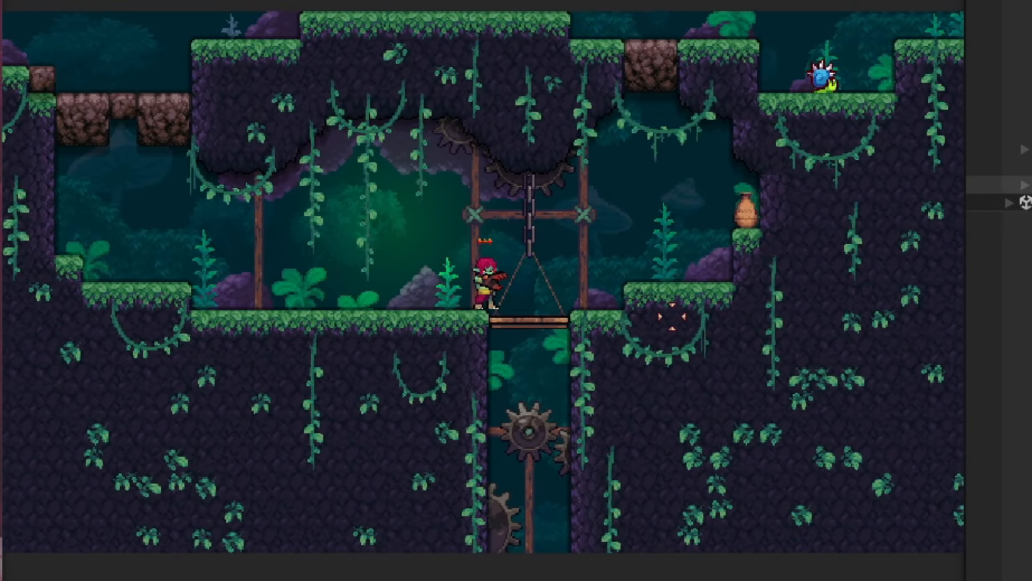
key("d")
key("space")
key("a")
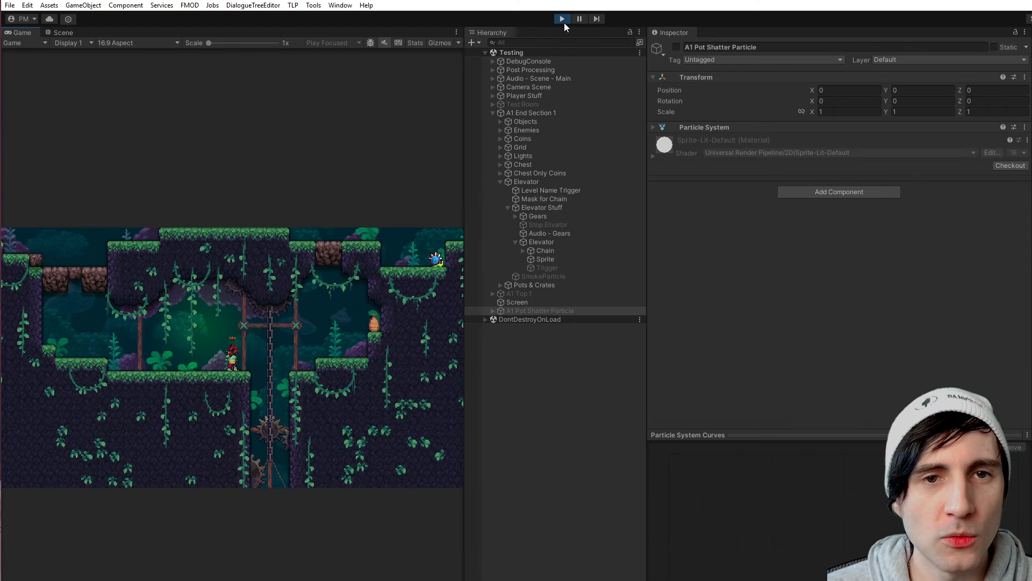
left_click(563, 19)
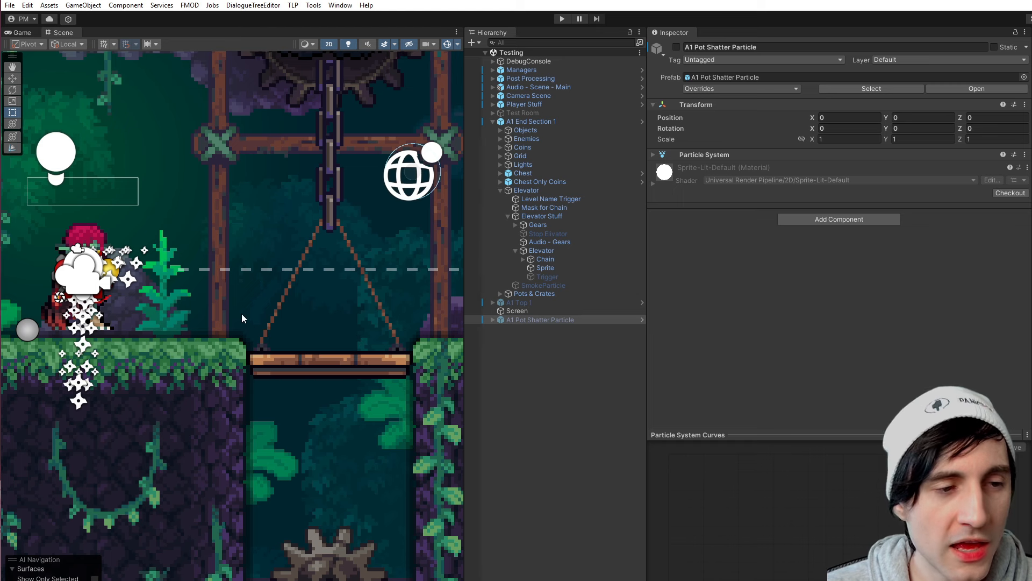
- Inspect the parent Elevator object and its Elevator Stuff child in the scene hierarchy
scroll(225, 307, "down", 3)
middle_click_drag(219, 298, 264, 304)
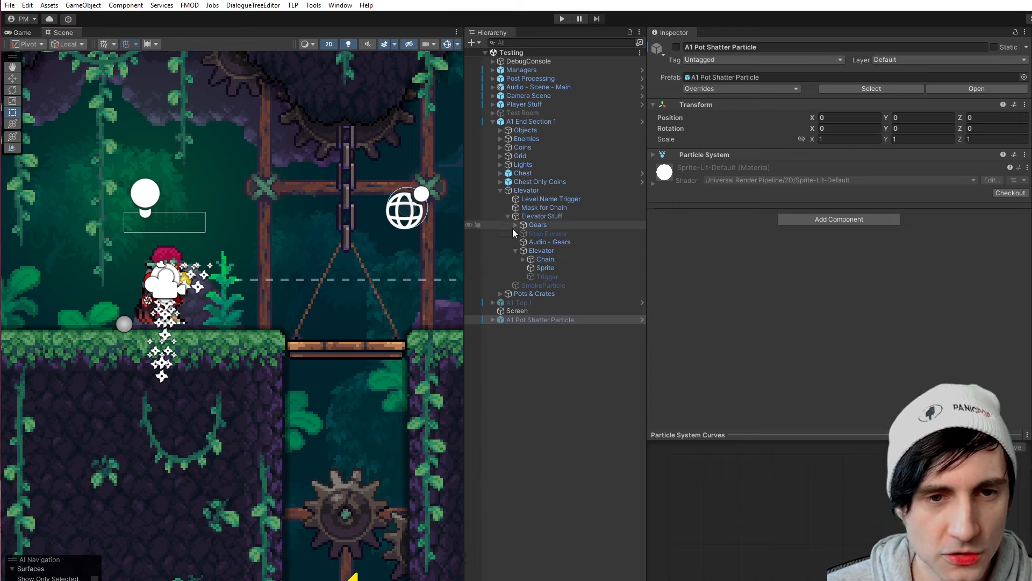
left_click(512, 190)
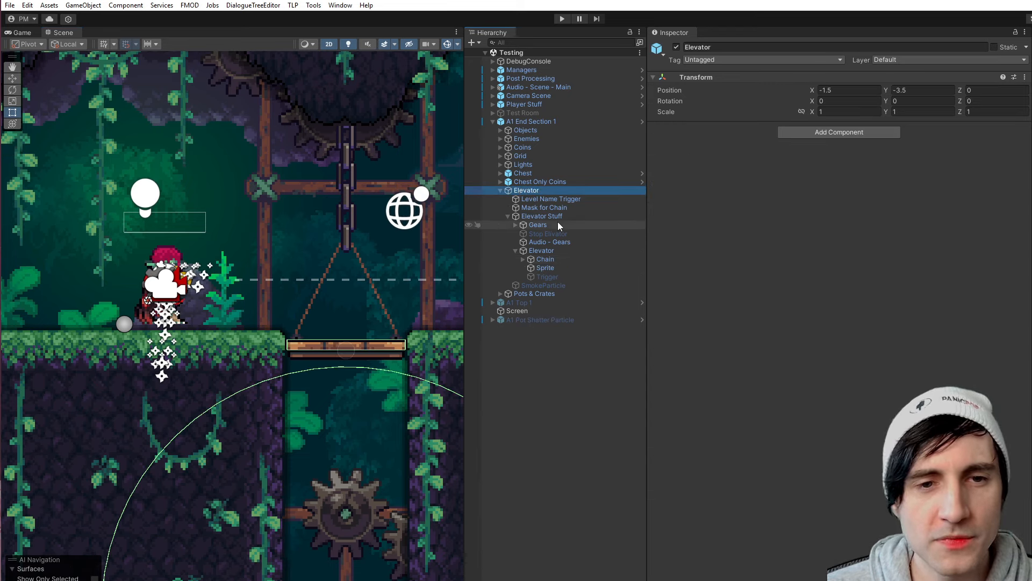
left_click(530, 216)
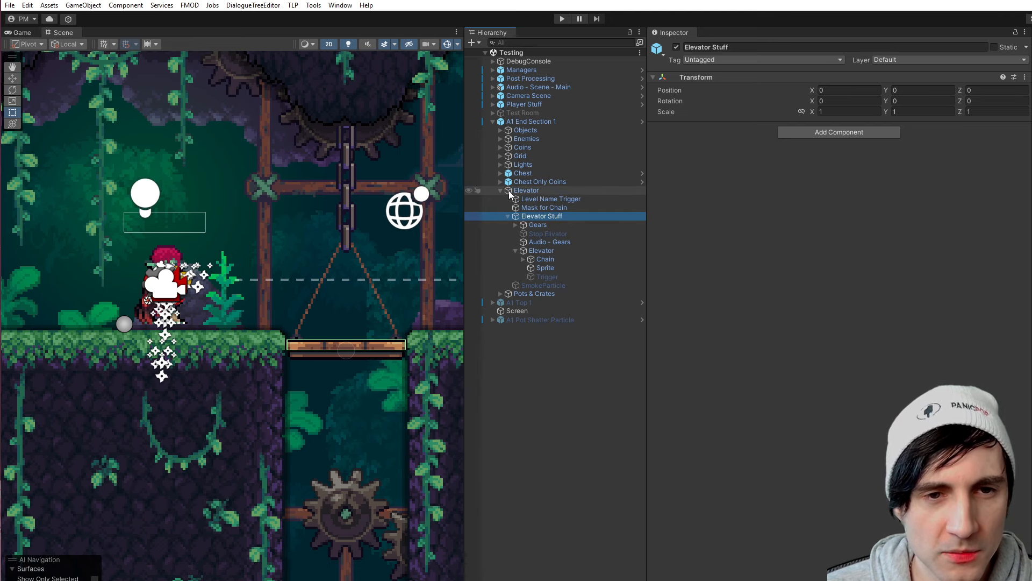
- Review the Body Type options of the child Elevator's Rigidbody 2D and examine its platform collider up close in the scene
left_click(519, 157)
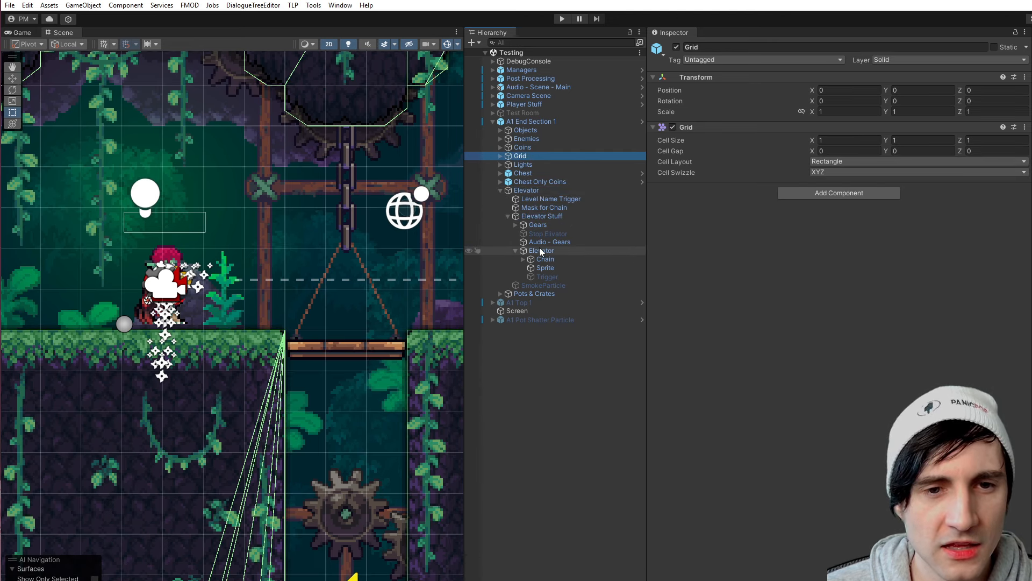
left_click(541, 251)
left_click(845, 153)
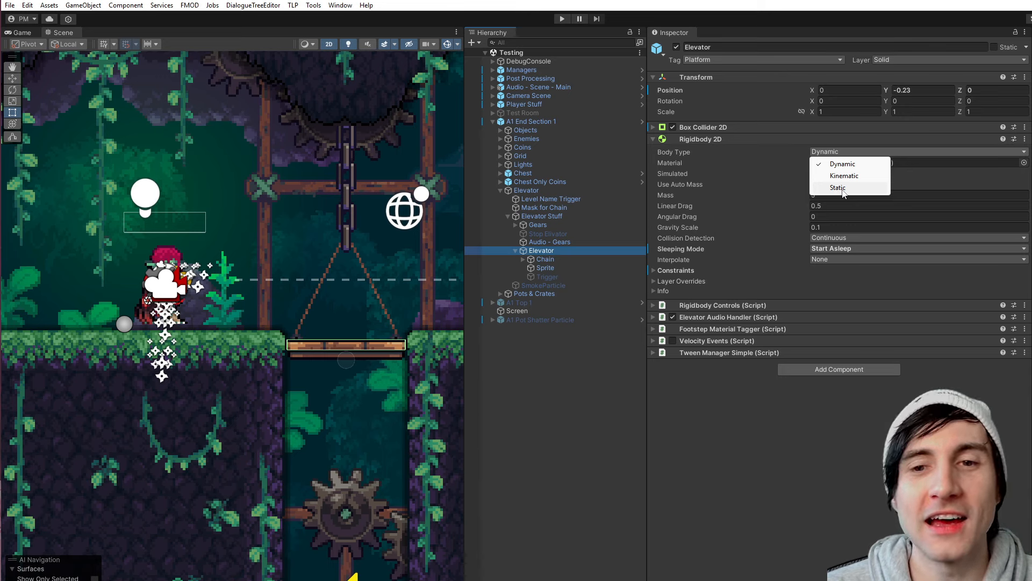
left_click(788, 456)
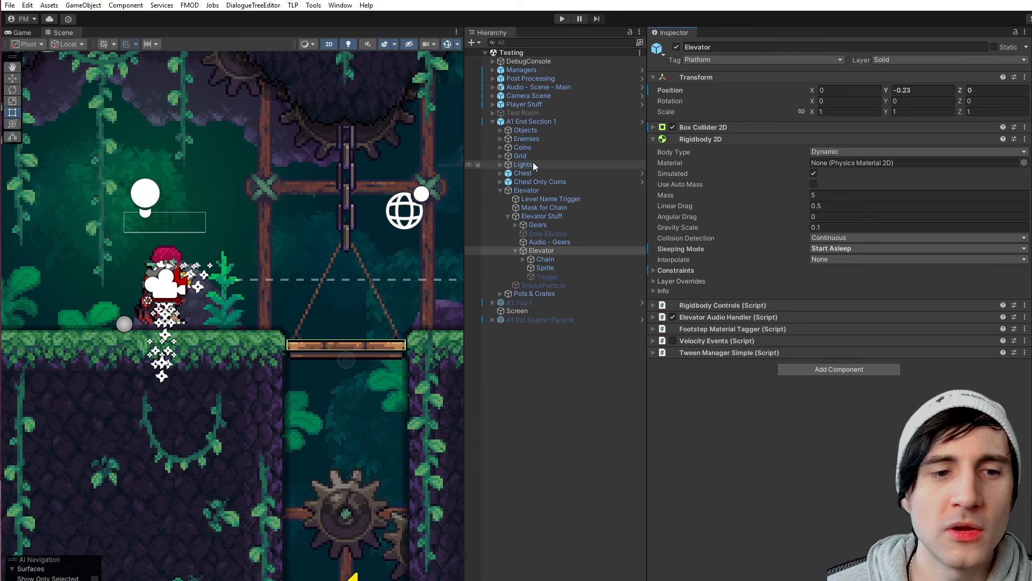
scroll(344, 360, "up", 5)
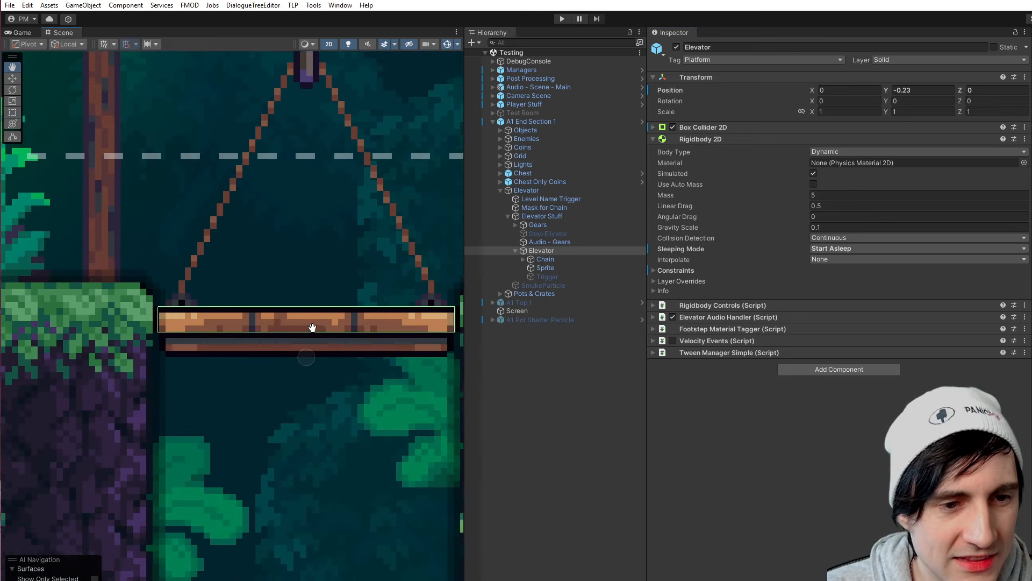
middle_click_drag(312, 327, 297, 327)
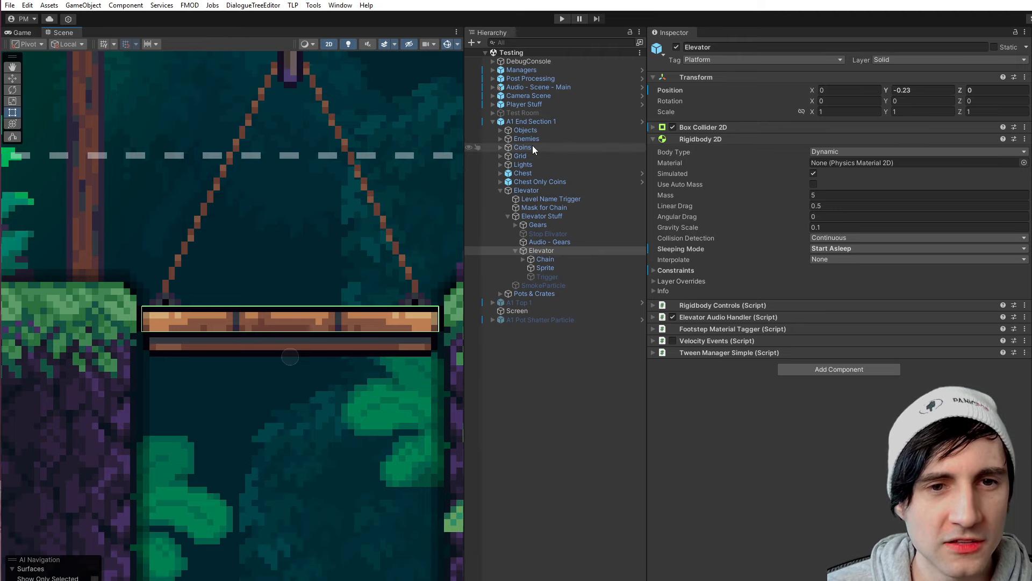
middle_click_drag(43, 347, 98, 339)
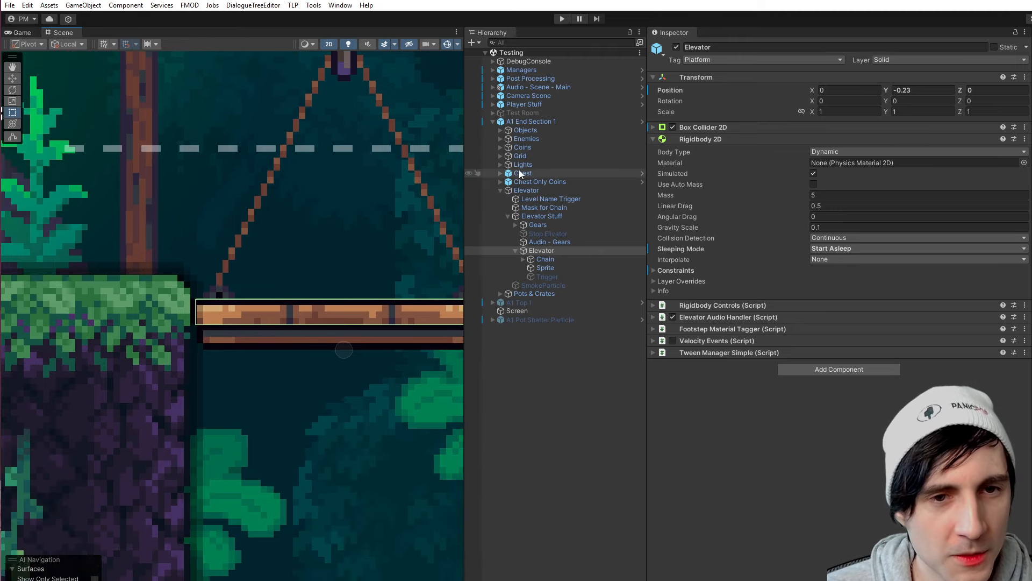
- Inspect the Ground tilemap inside Grid and examine its collider outline across the whole level
left_click(504, 155)
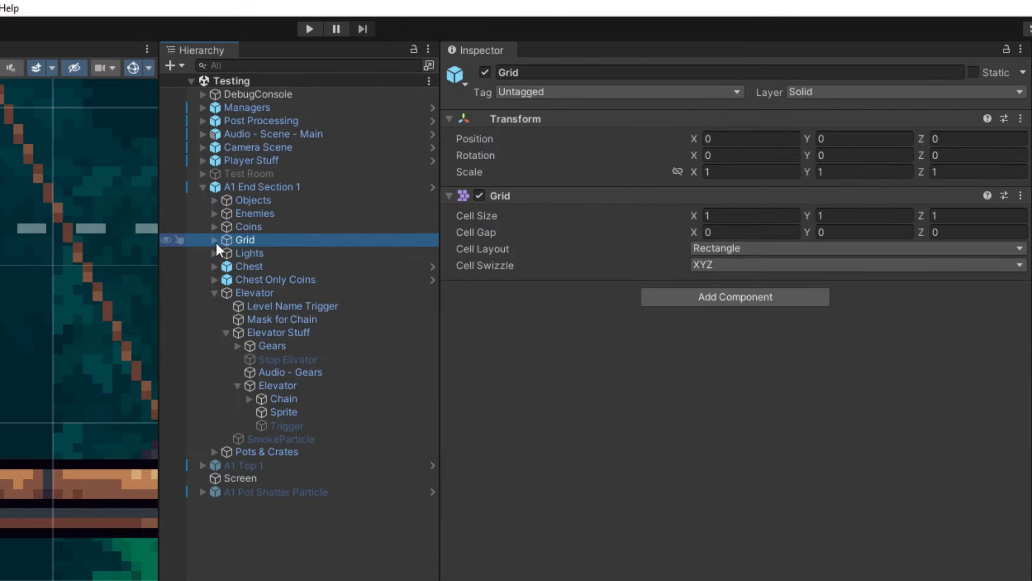
left_click(214, 241)
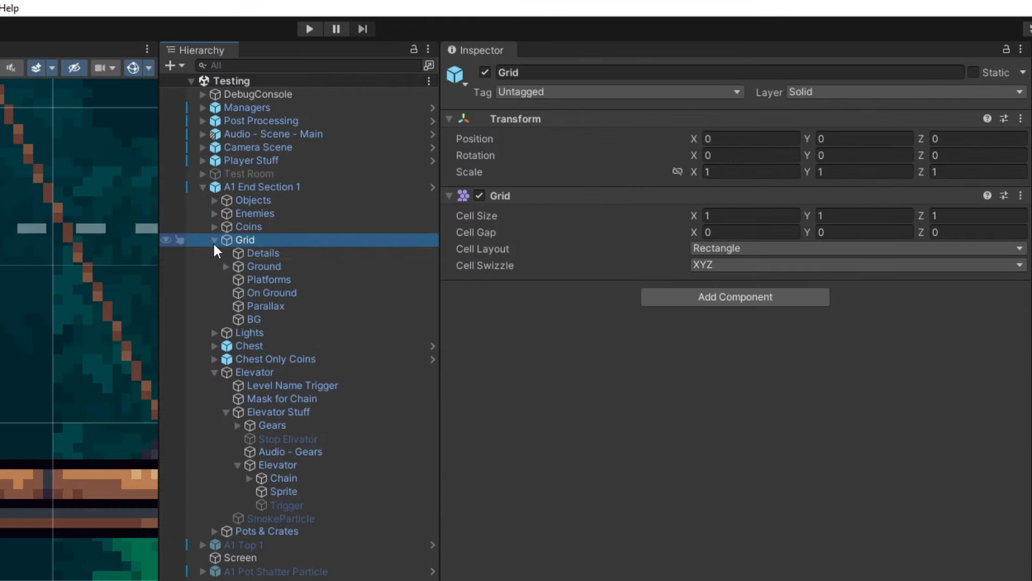
left_click(273, 292)
left_click(252, 268)
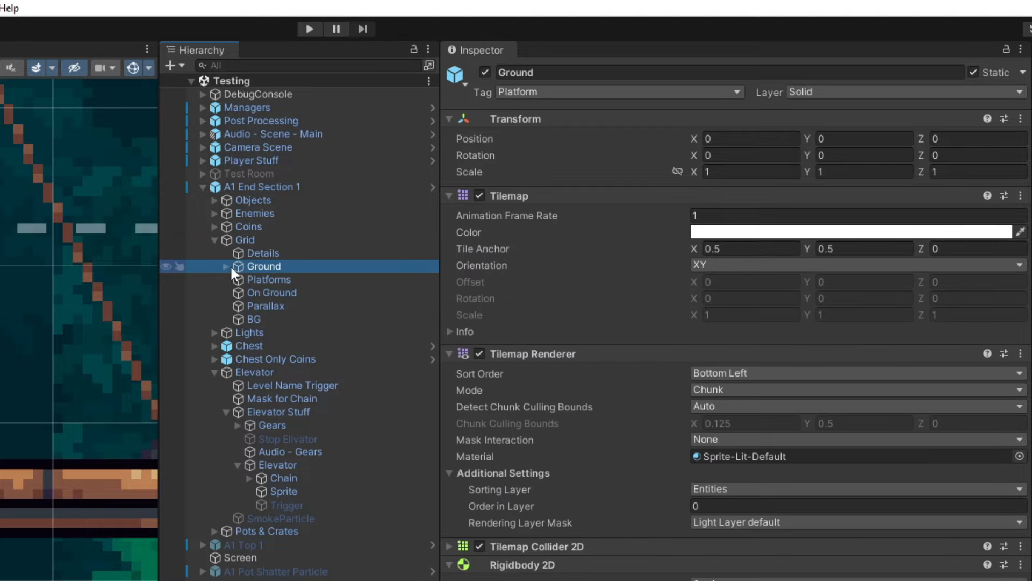
left_click(227, 266)
scroll(191, 411, "down", 10)
middle_click_drag(192, 411, 259, 320)
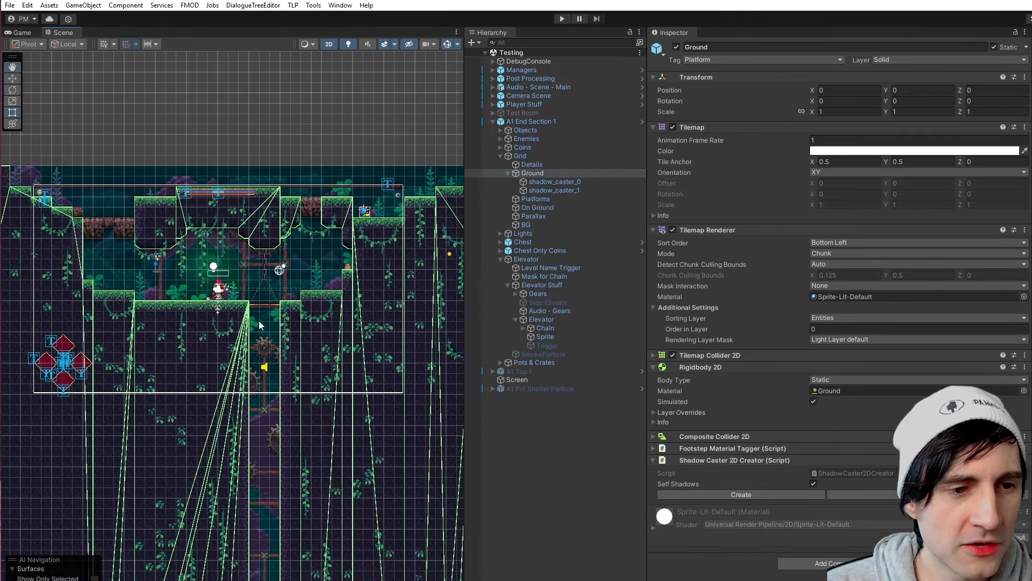
scroll(260, 320, "down", 4)
middle_click_drag(343, 401, 236, 264)
scroll(236, 264, "down", 3)
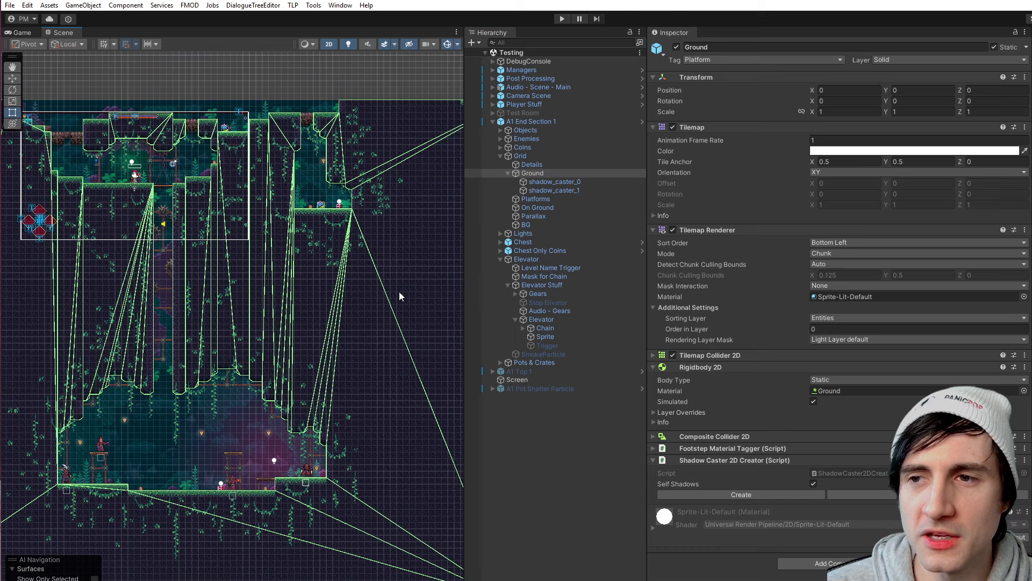
scroll(219, 327, "up", 10)
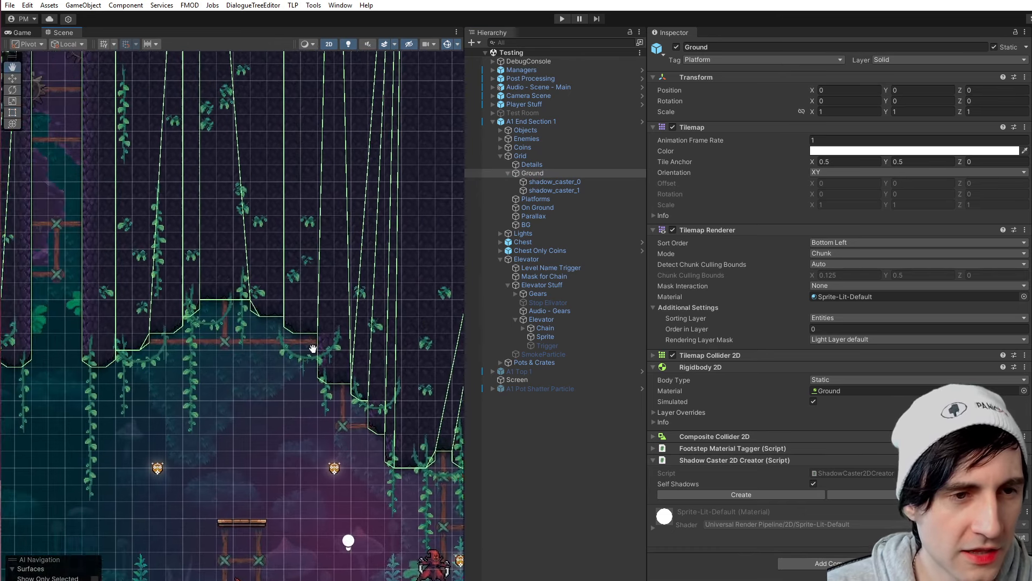
middle_click_drag(321, 325, 385, 483)
middle_click_drag(281, 168, 242, 299)
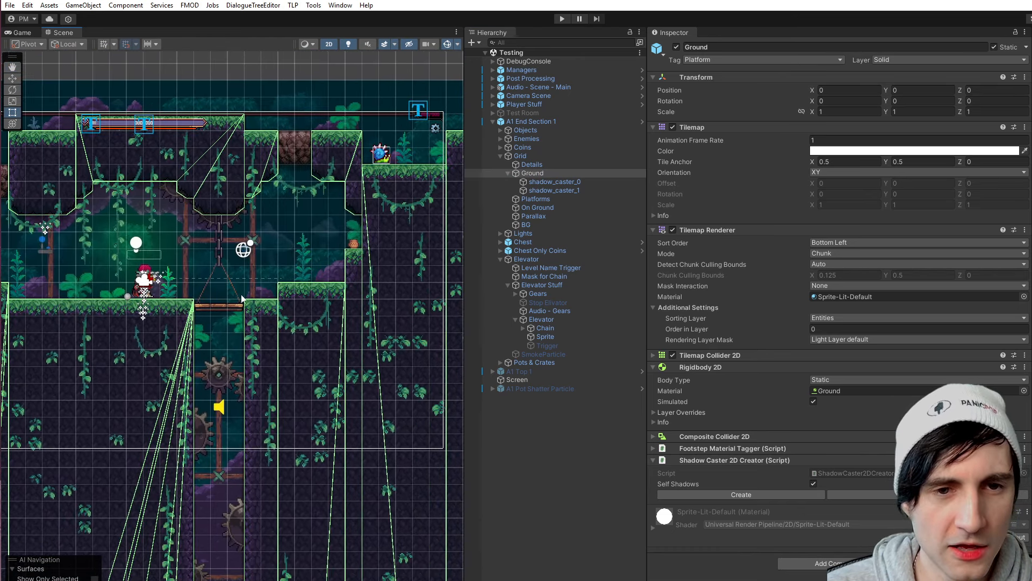
- Collapse the Ground's tilemap components and set its Rigidbody 2D Body Type to Dynamic
left_click(653, 230)
left_click(660, 127)
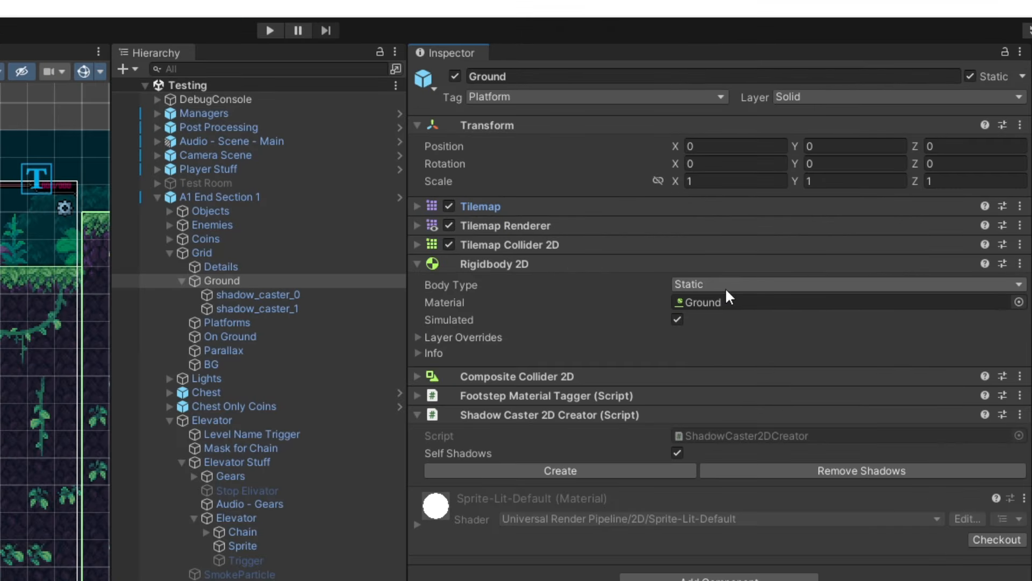
left_click(726, 288)
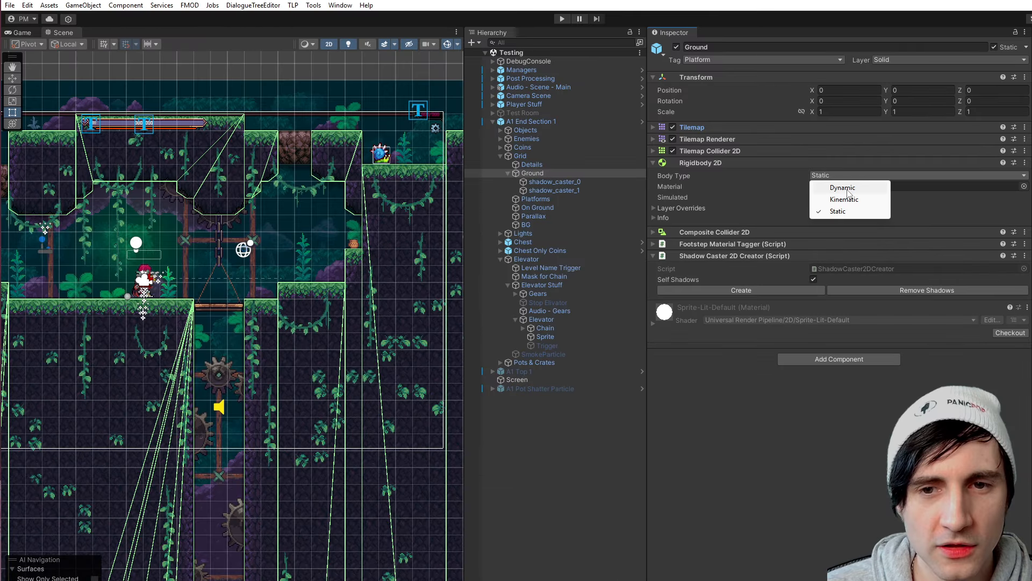
left_click(728, 305)
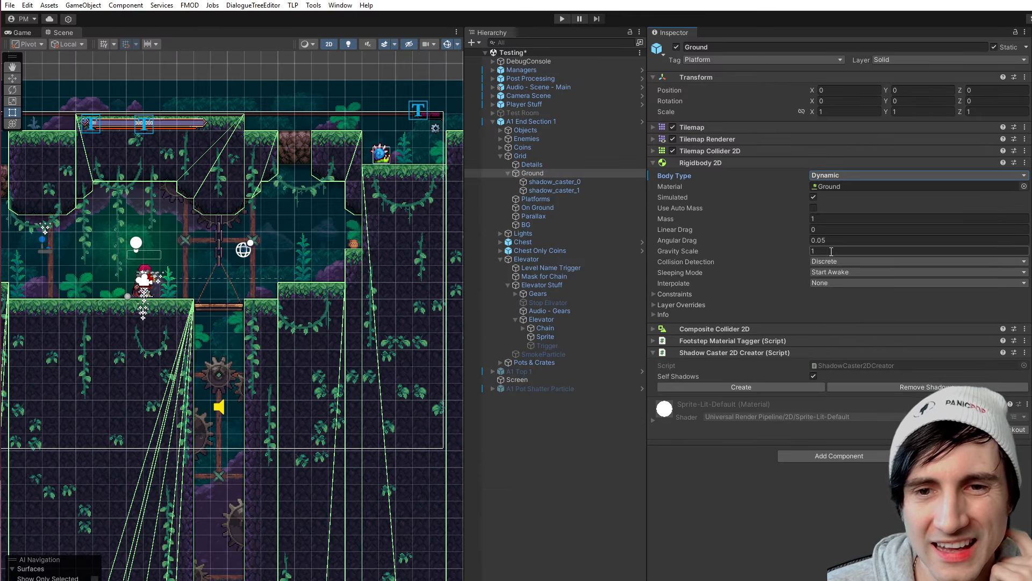
- Playtest the scene with the dynamic Ground in an enlarged game view, and stop the game
left_click(562, 19)
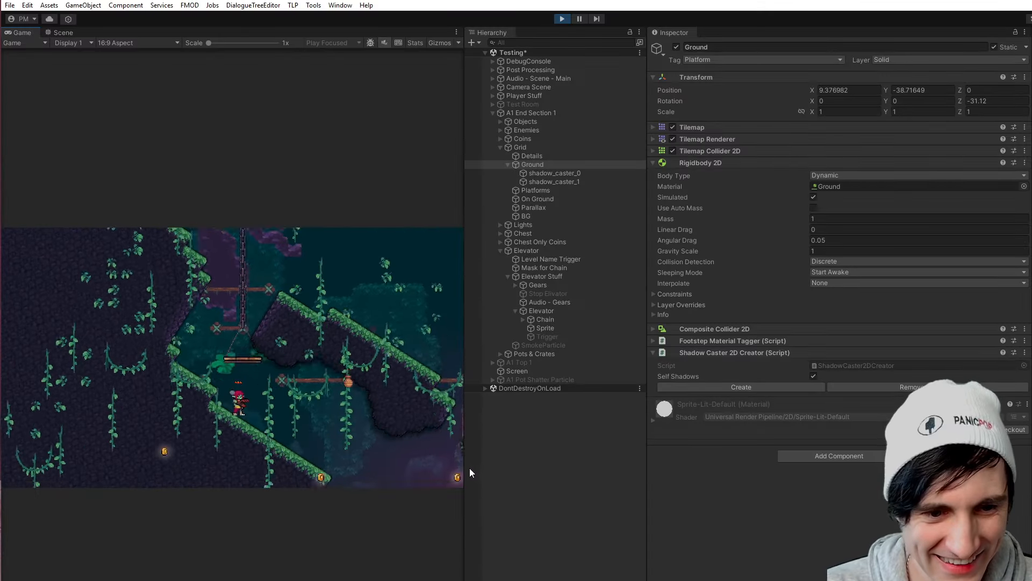
left_click_drag(469, 467, 793, 487)
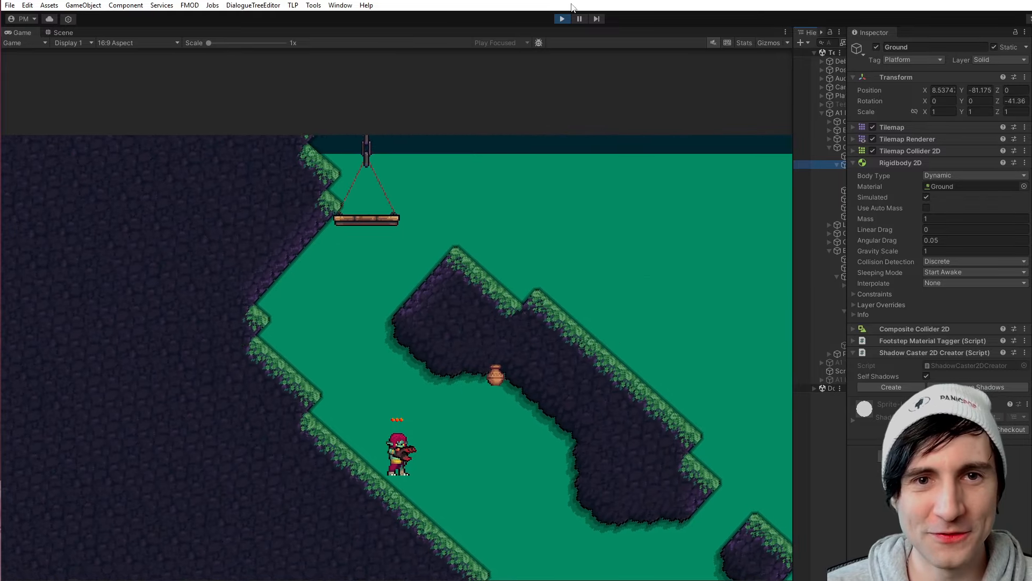
left_click(562, 20)
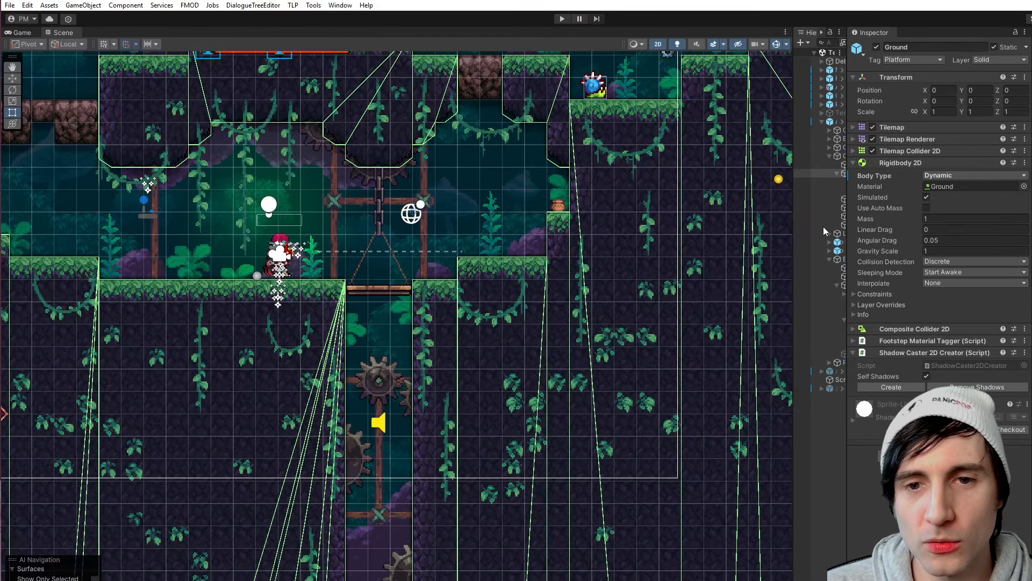
- Restore the wider hierarchy and inspector layout and undo the Ground's Body Type change
left_click_drag(795, 215, 515, 220)
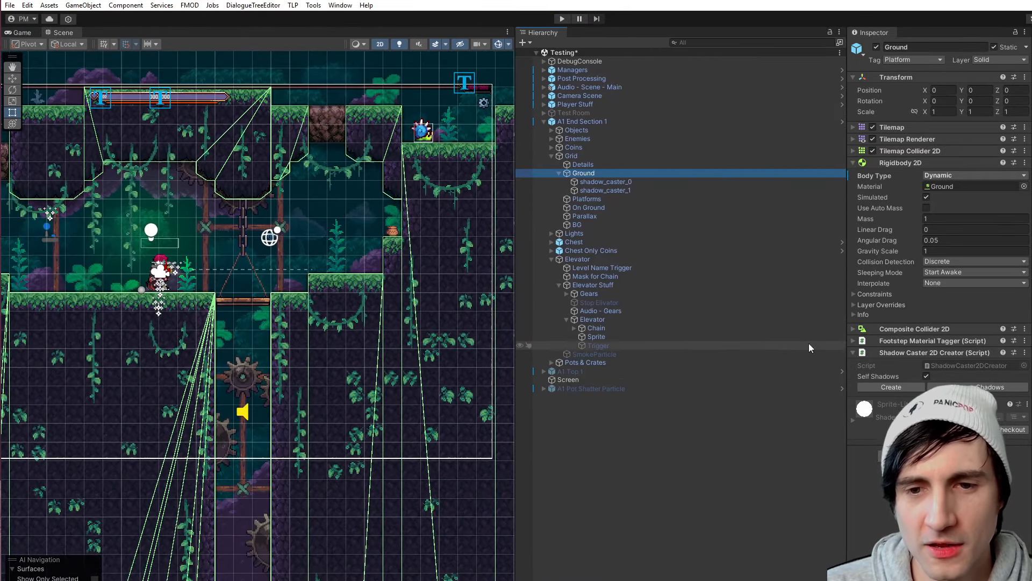
left_click_drag(848, 266, 653, 253)
key("ctrl+z")
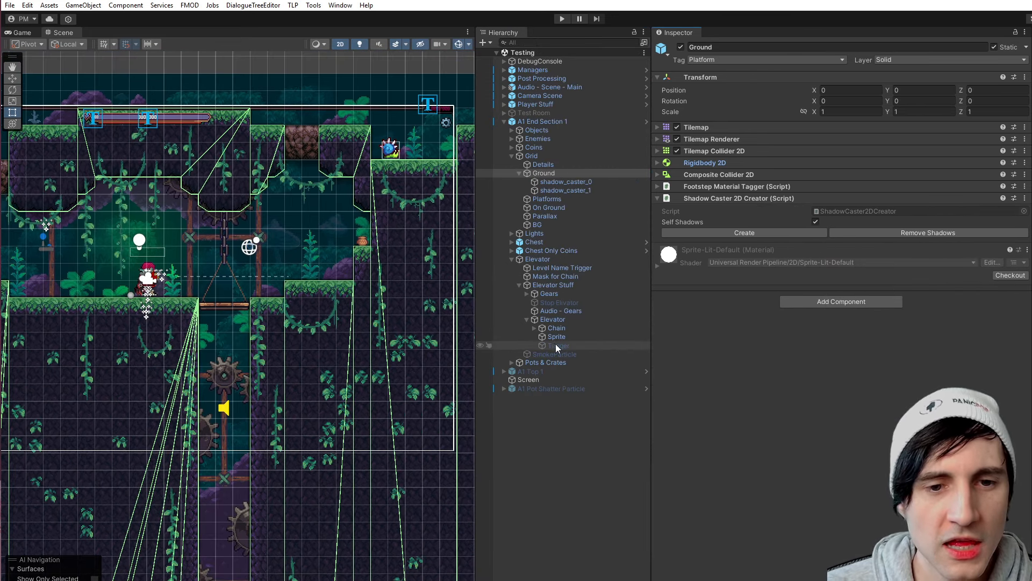
- Inspect the Elevator's Trigger and Sprite children and the components on the Elevator itself
double_click(556, 346)
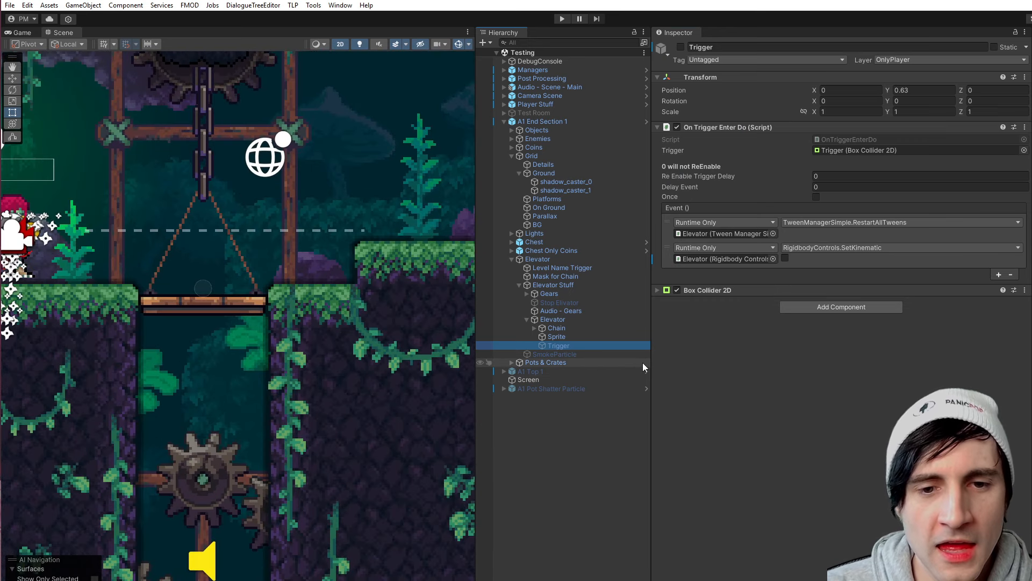
left_click_drag(652, 357, 759, 353)
left_click(563, 338)
left_click(560, 348)
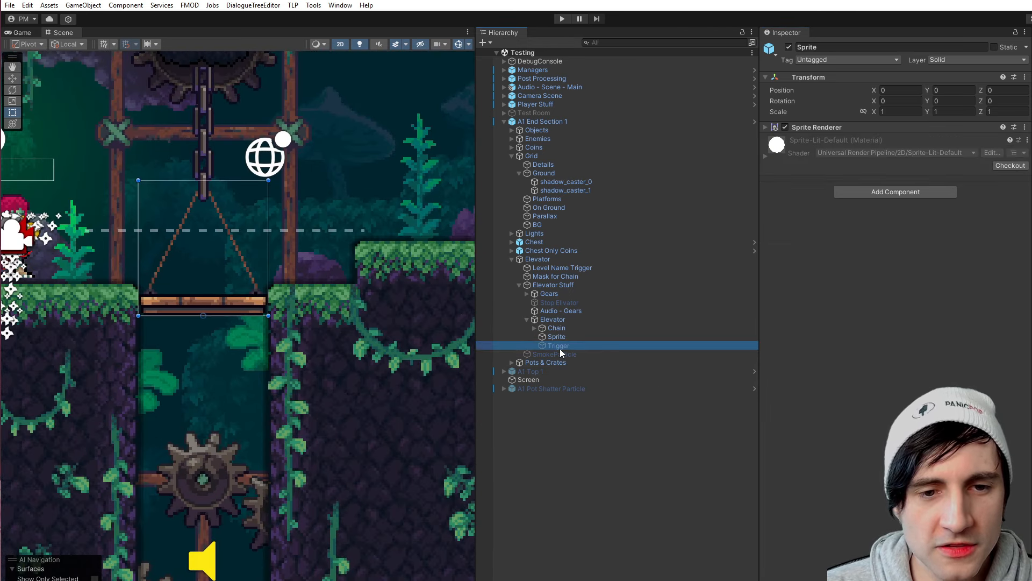
left_click_drag(475, 330, 405, 328)
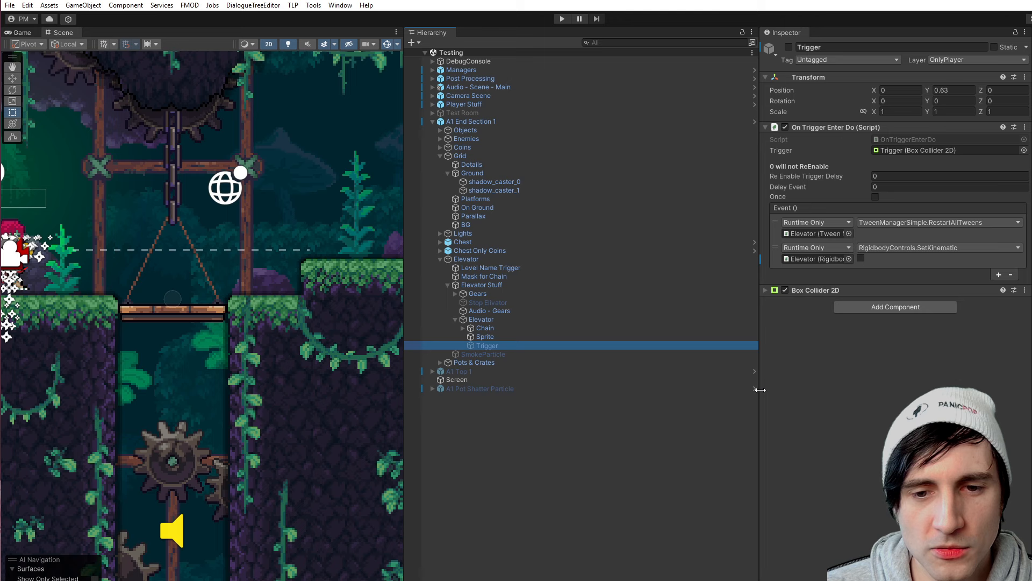
left_click_drag(760, 390, 636, 387)
left_click(491, 338)
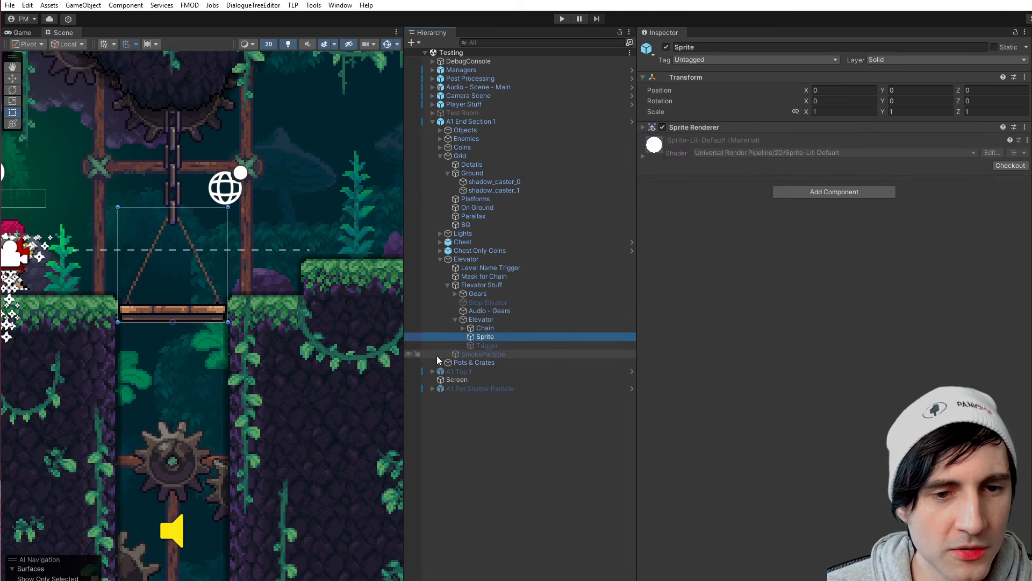
left_click(484, 320)
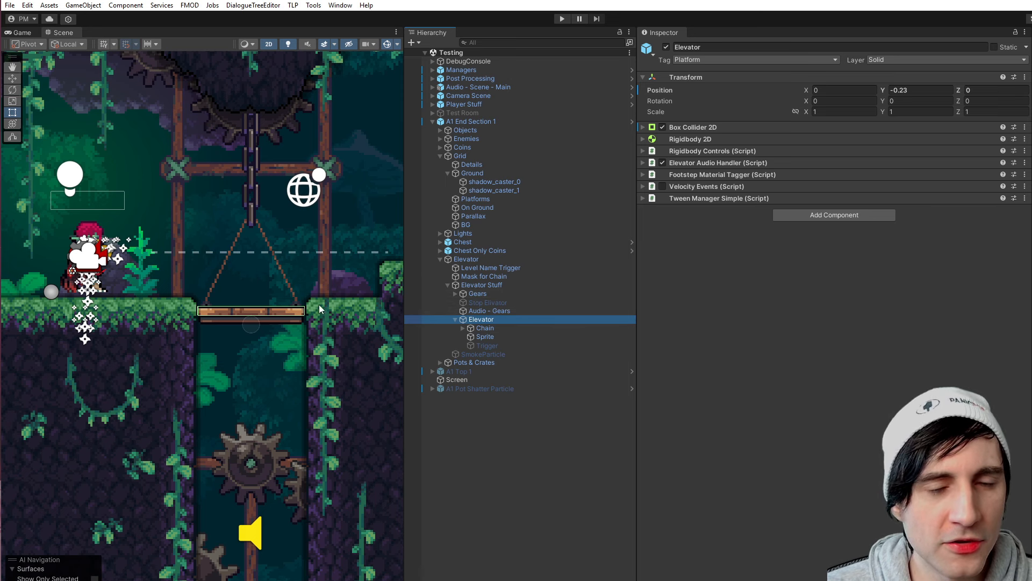
- Search the project assets for "spike" and add the EnemySpikeSnail prefab to the scene hierarchy
scroll(319, 304, "down", 1)
left_click_drag(1028, 253, 823, 253)
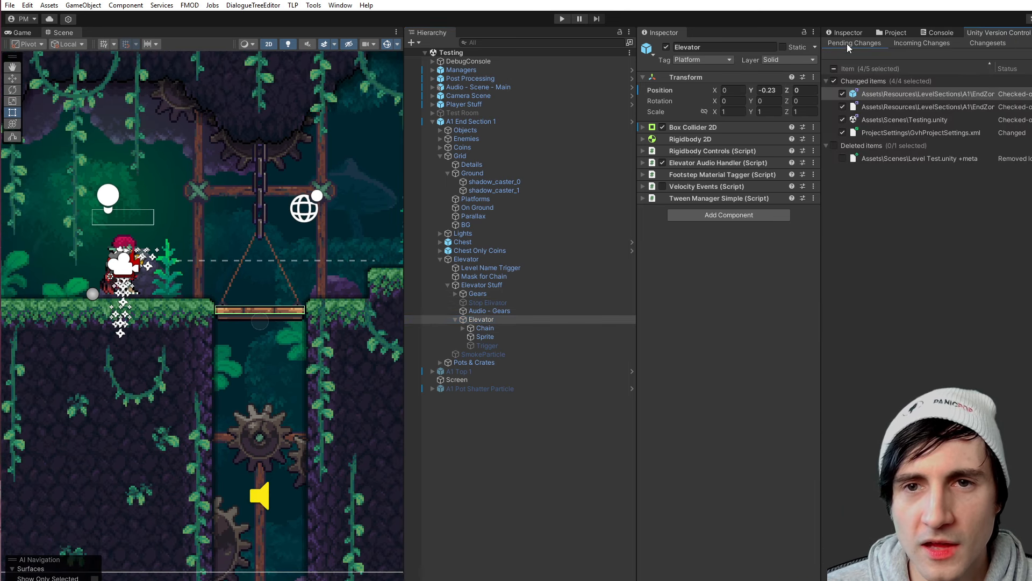
left_click(893, 33)
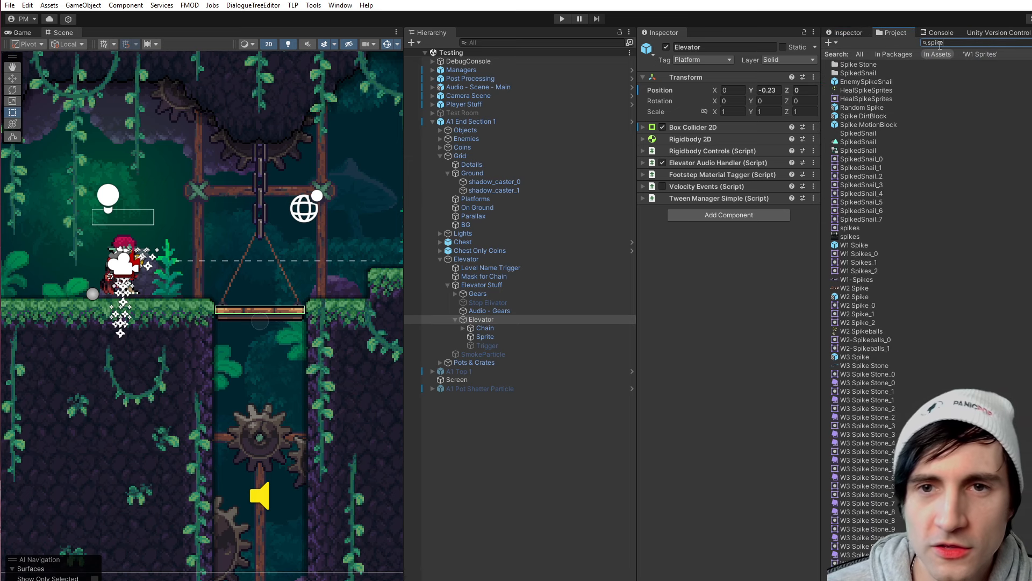
left_click_drag(864, 82, 470, 418)
- Place the EnemySpikeSnail on the ground between the player and the elevator, at about X -4.51, Y -2.79
middle_click_drag(216, 414, 205, 405)
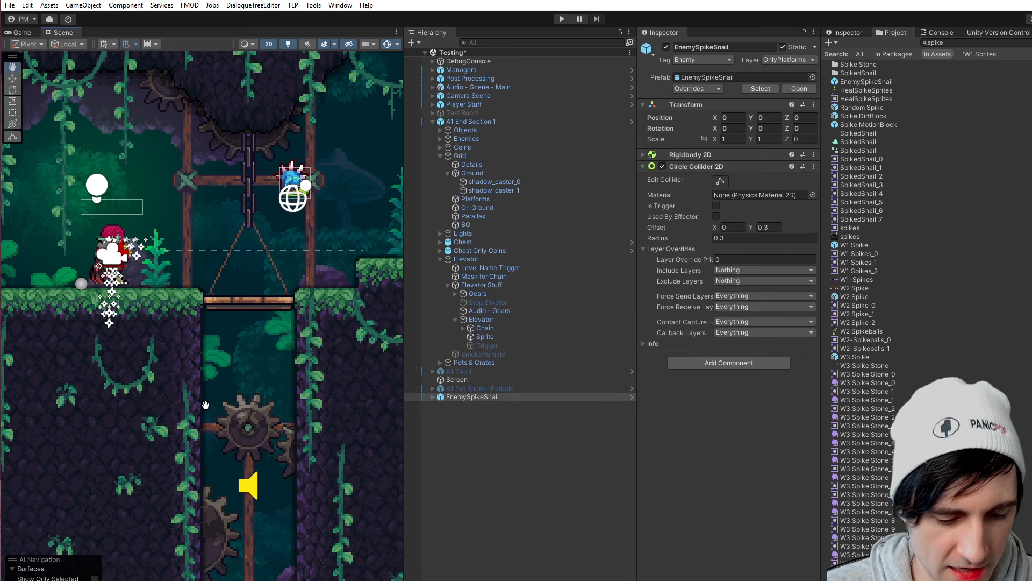
key("ctrl+alt+f")
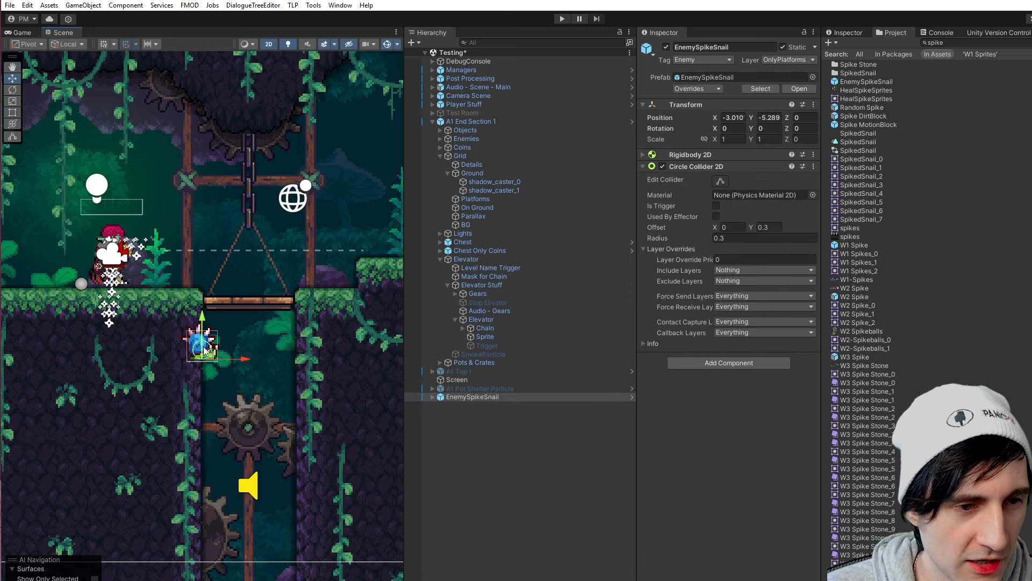
left_click_drag(214, 353, 168, 276)
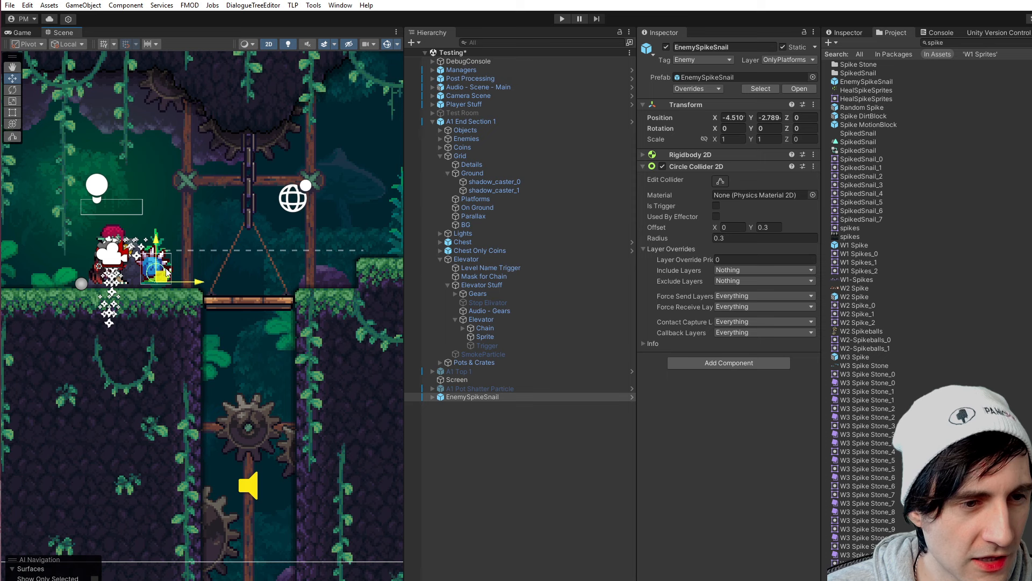
middle_click_drag(166, 303, 206, 327)
- Move the Player object inside Player Stuff away from the snail along the ground to about X 2.88
left_click(430, 106)
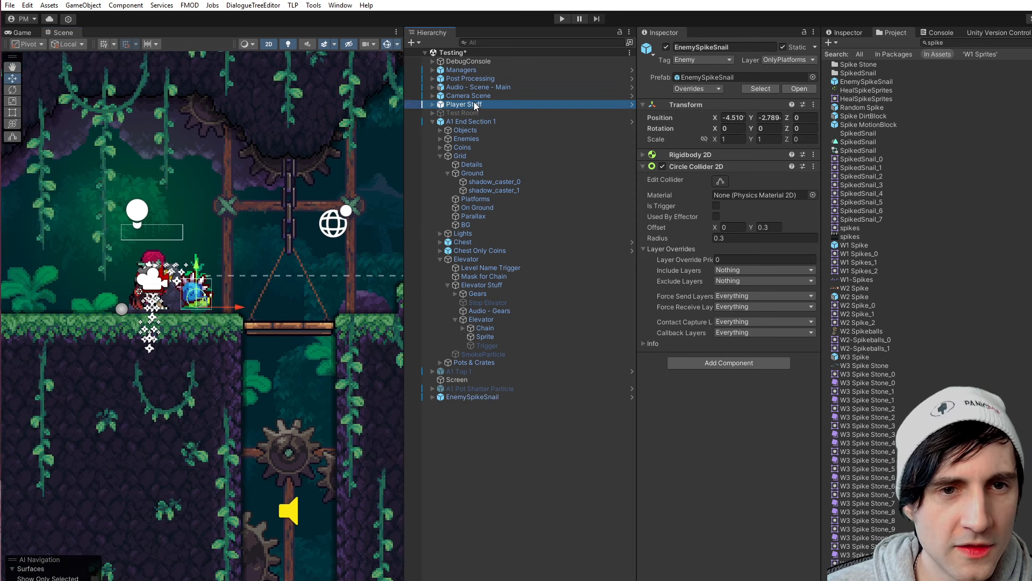
left_click(433, 105)
left_click(463, 113)
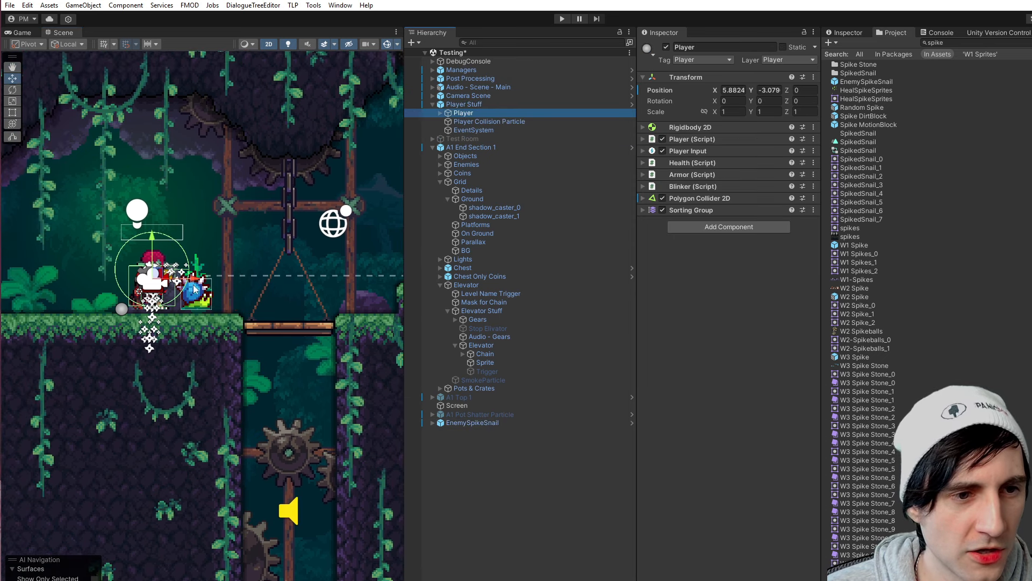
left_click_drag(198, 289, 109, 289)
middle_click_drag(211, 331, 222, 336)
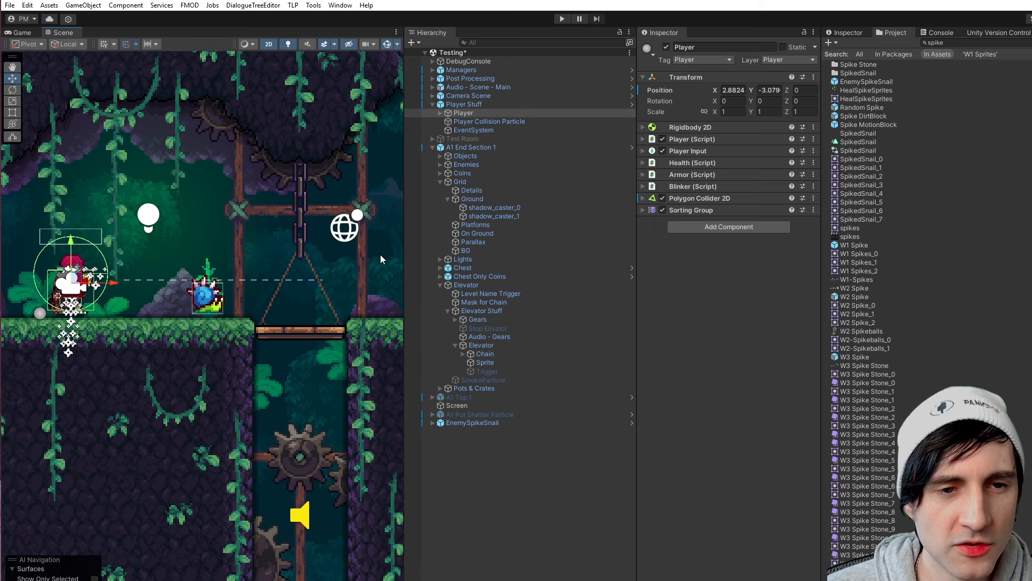
- Show the child Elevator's Rigidbody 2D settings in a widened inspector
left_click(481, 345)
left_click(694, 138)
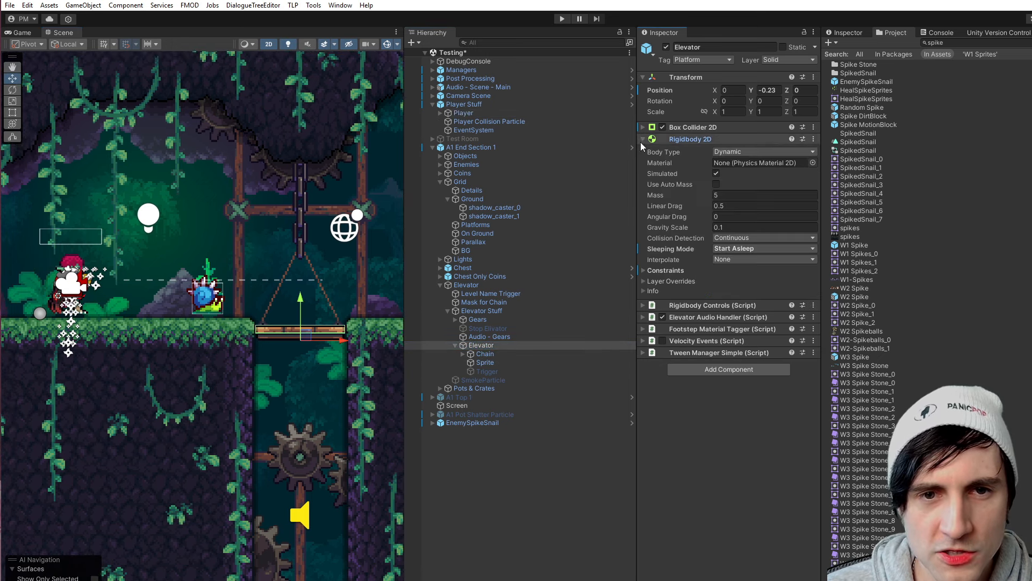
left_click_drag(633, 178, 527, 183)
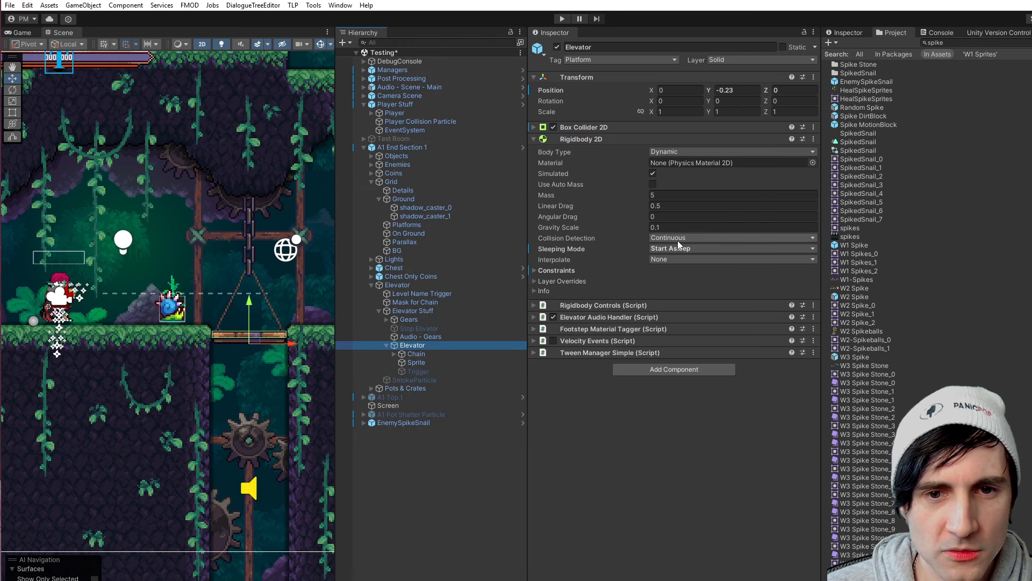
- Playtest the scene in an enlarged game view to check how the elevator reacts to the snail, and end the run
left_click(563, 19)
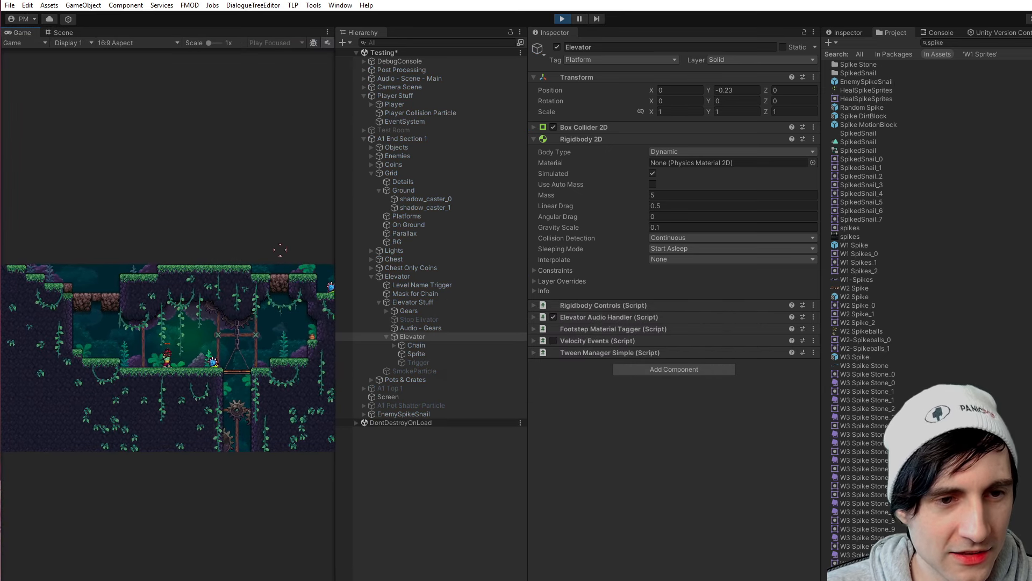
left_click_drag(337, 196, 713, 197)
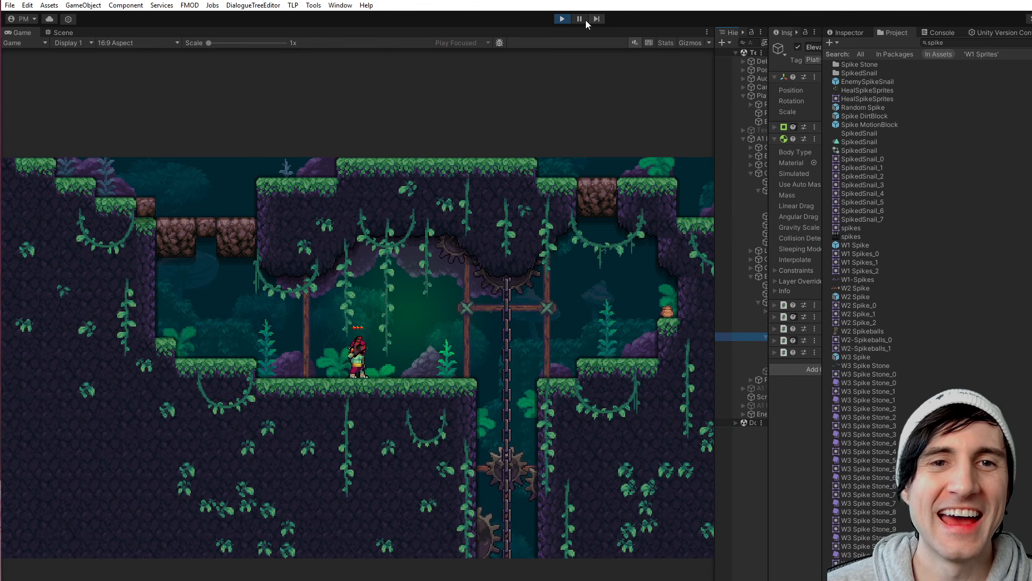
left_click(563, 21)
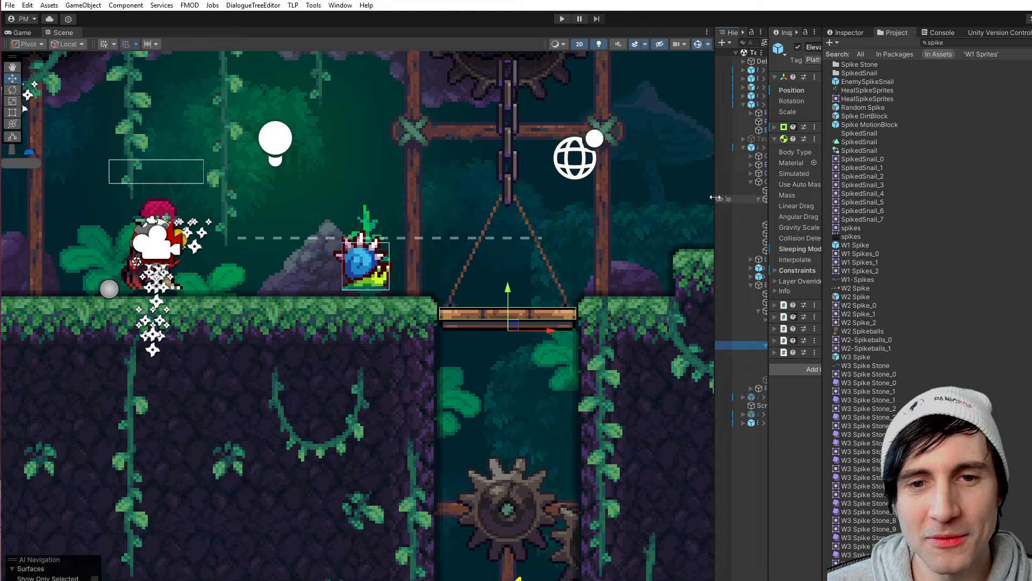
- Rearrange the workspace to give the hierarchy and the Elevator's inspector more room, and clear the "spike" asset search
left_click_drag(715, 198, 488, 198)
left_click_drag(769, 186, 642, 186)
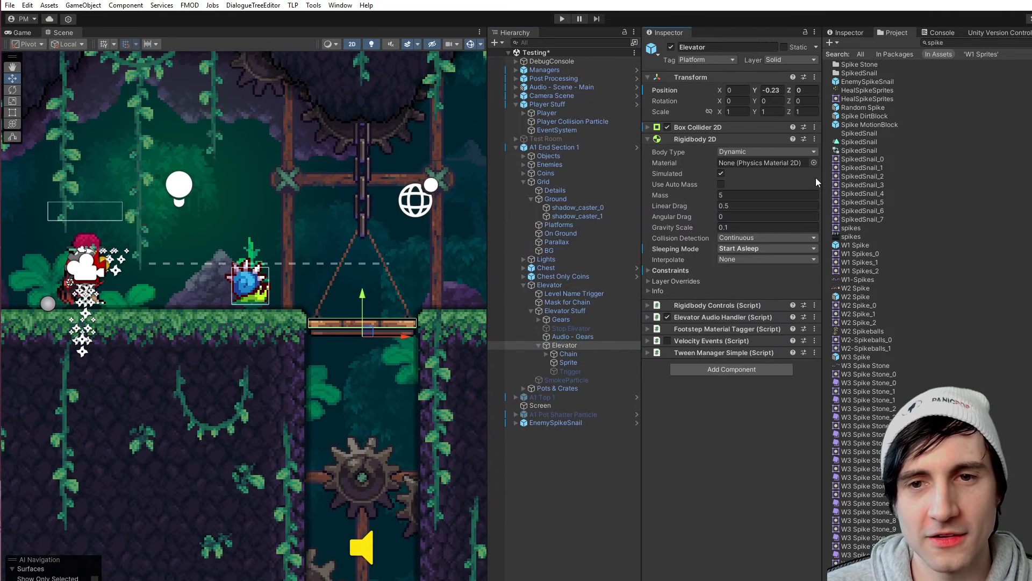
left_click_drag(823, 169, 925, 174)
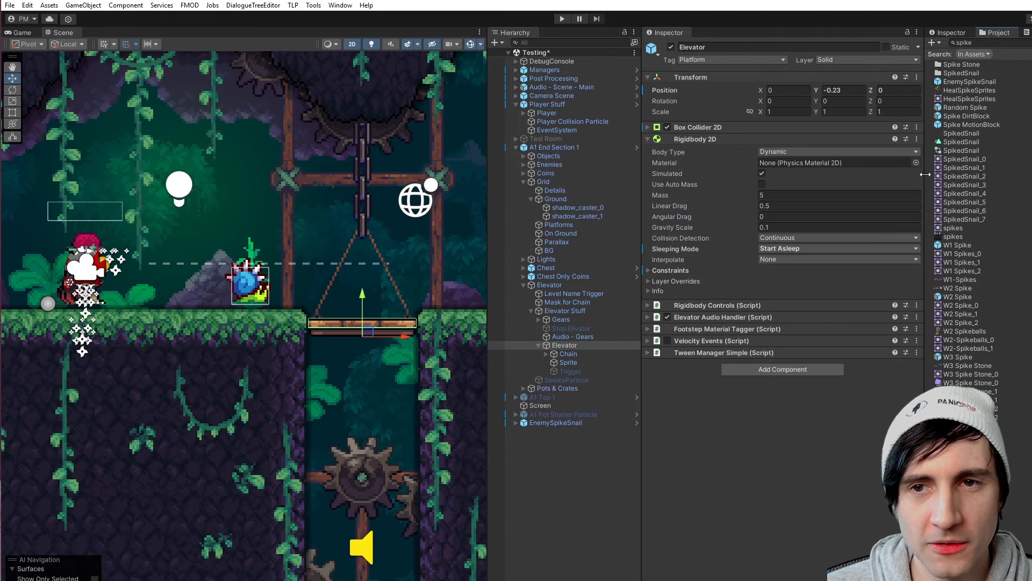
key("BackSpace")
key("BackSpace")
key("BackSpace")
key("BackSpace")
key("BackSpace")
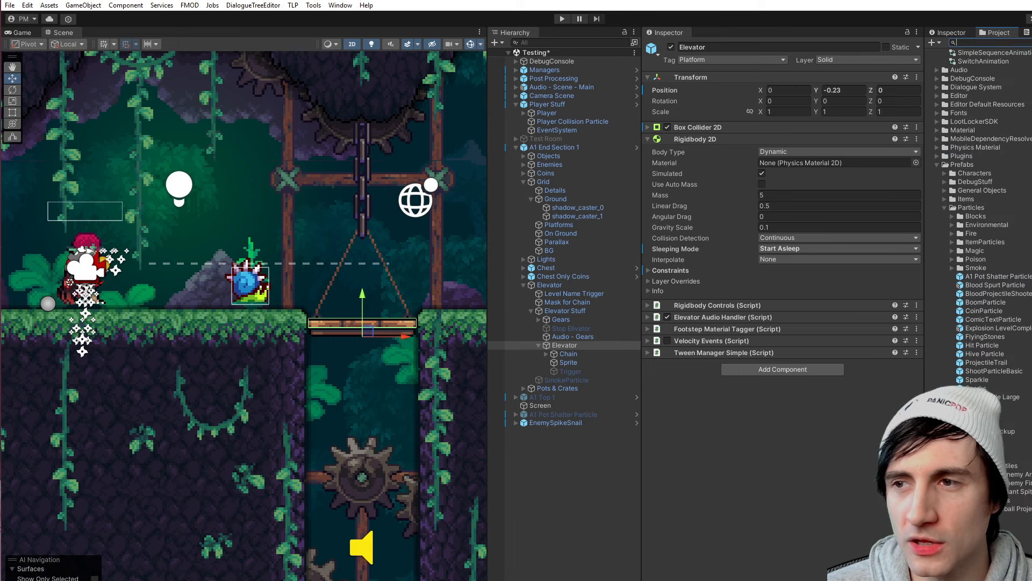
left_click_drag(924, 182, 1025, 190)
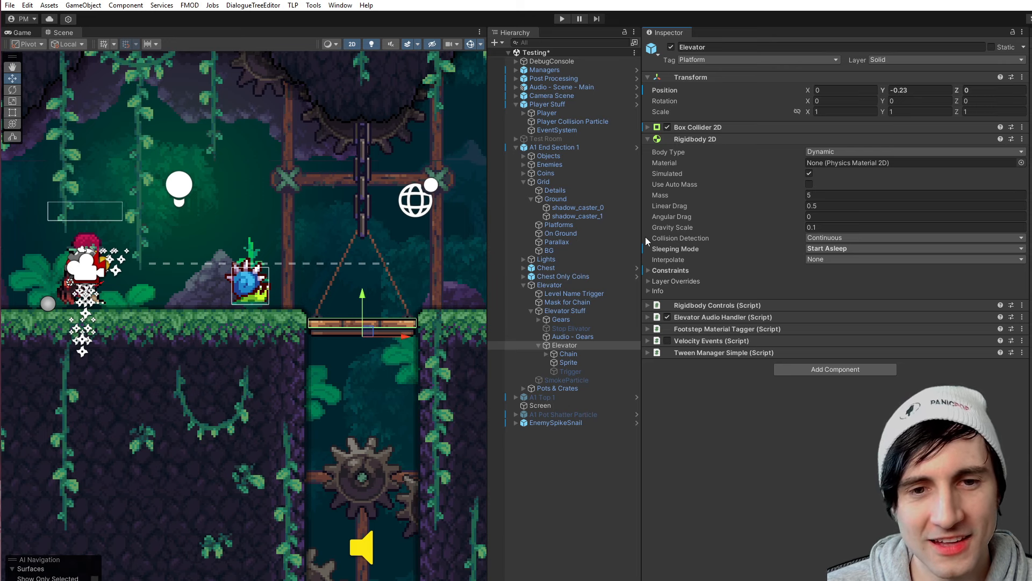
left_click_drag(643, 247, 711, 248)
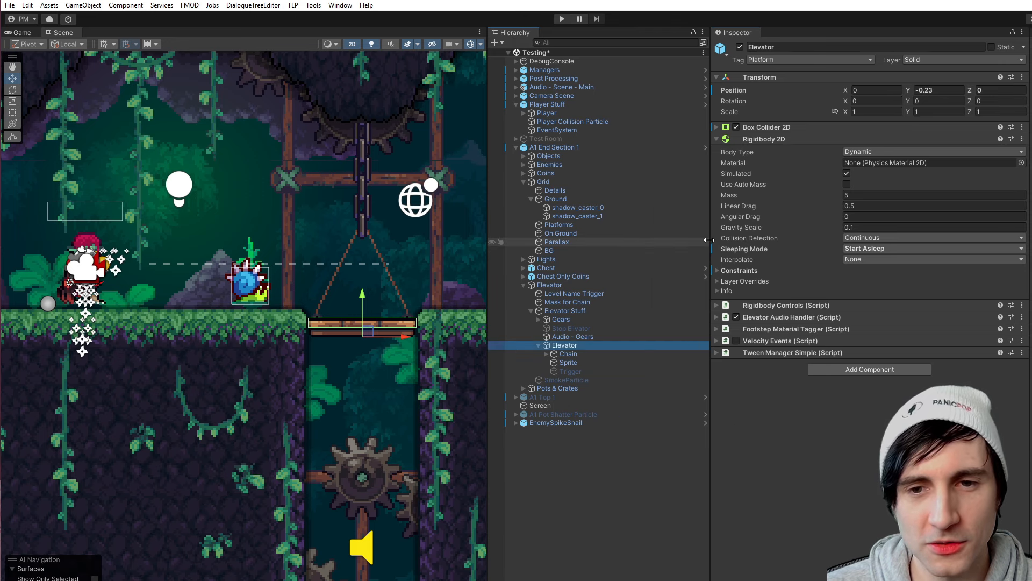
- Set the Elevator's Rigidbody 2D sleeping mode to Start Awake, save the scene, and set its body type to Kinematic
left_click(867, 249)
left_click(882, 272)
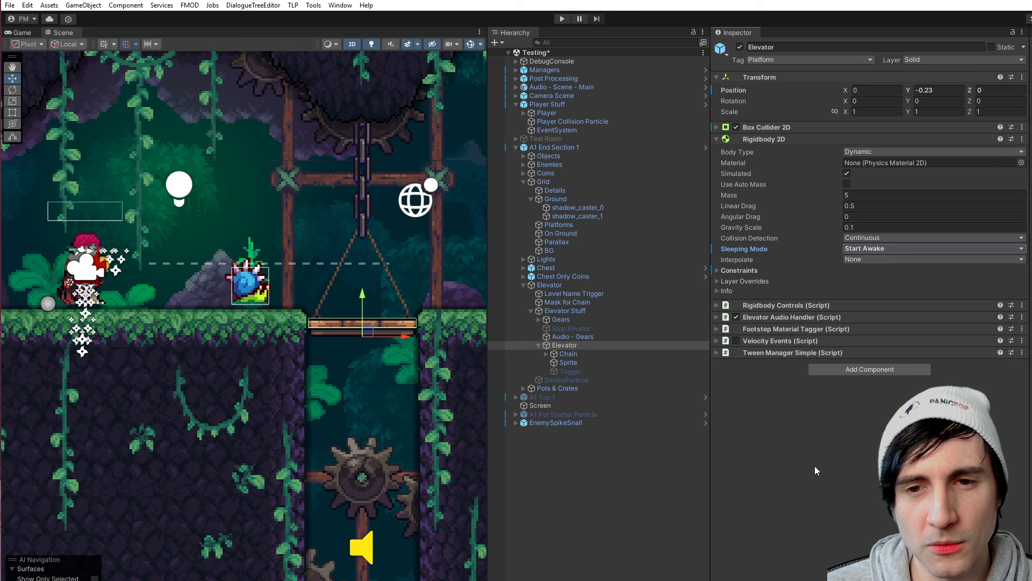
key("ctrl+s")
left_click_drag(490, 237, 560, 237)
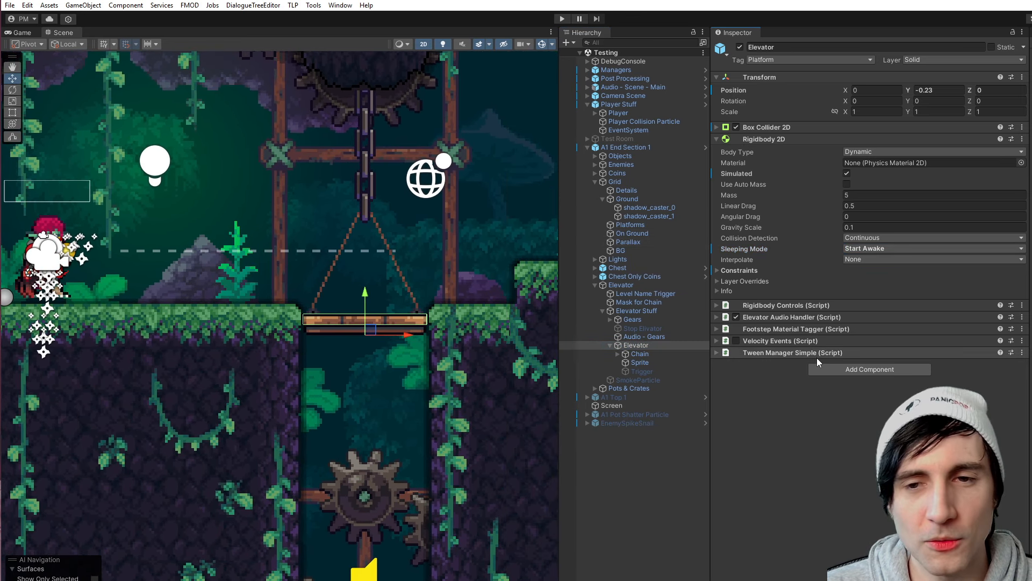
left_click(874, 154)
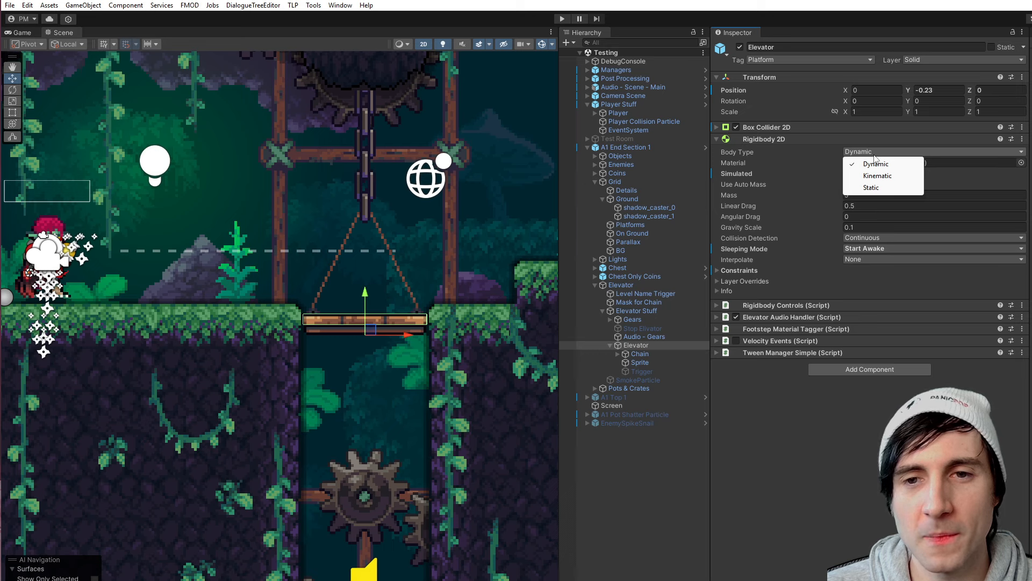
left_click(878, 176)
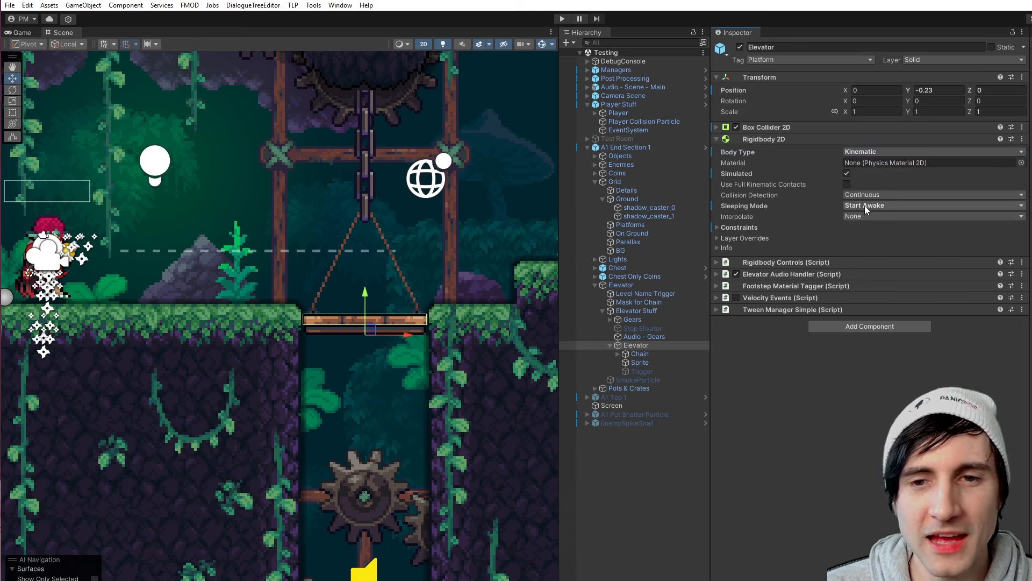
- Activate the EnemySpikeSnail object and playtest it with the Kinematic elevator
left_click(628, 422)
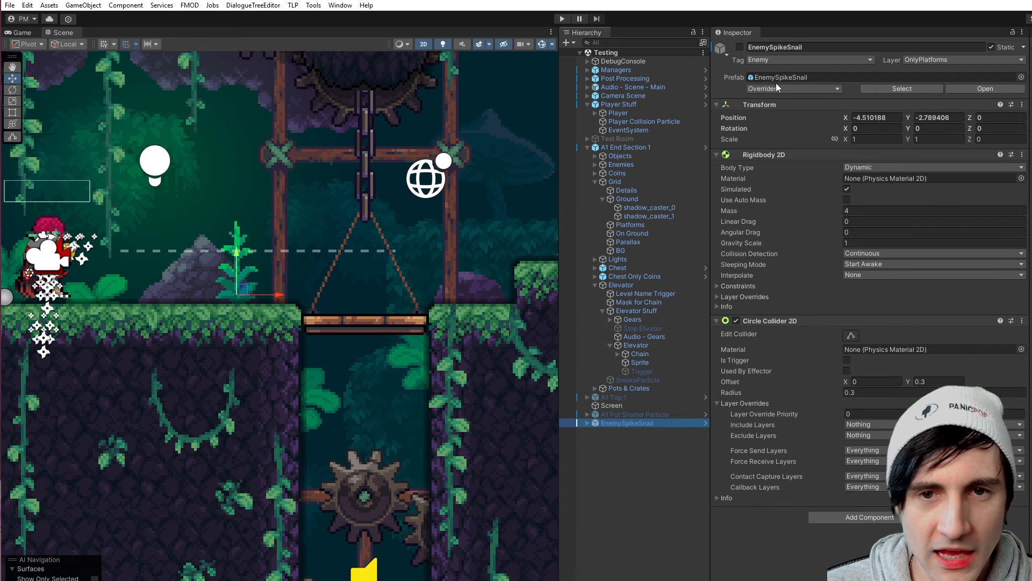
left_click(739, 47)
left_click(562, 19)
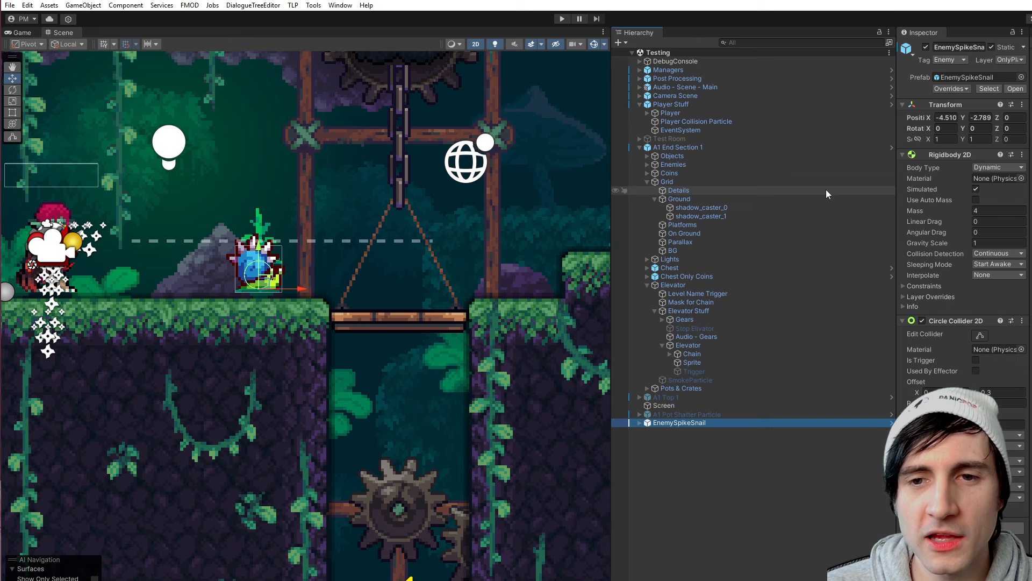
- Examine the Trigger child's On Trigger Enter Do events and the Elevator's Rigidbody 2D settings, framing the platform in the scene
left_click_drag(894, 181, 686, 198)
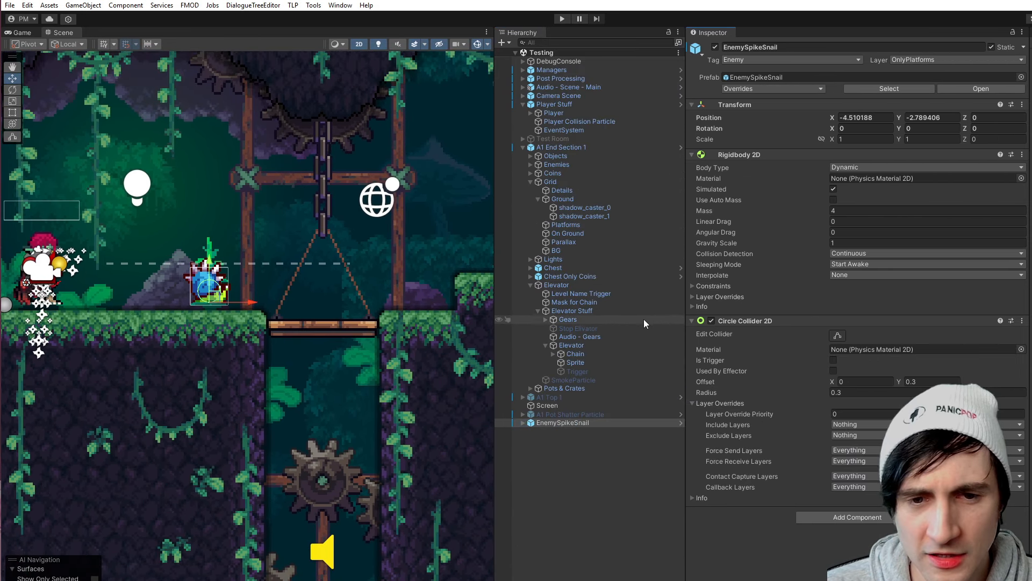
left_click(692, 321)
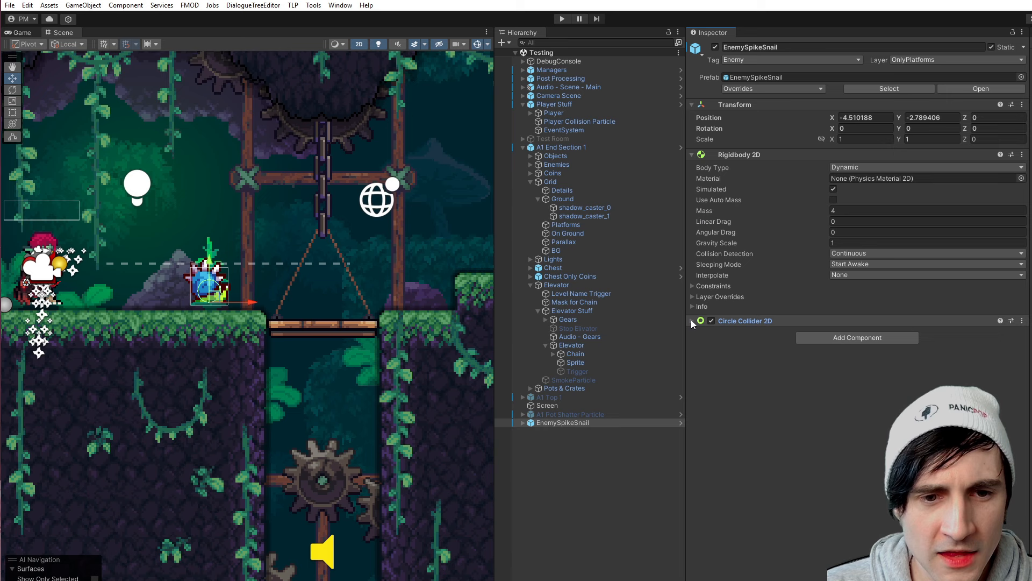
left_click(589, 371)
key("f")
scroll(328, 344, "up", 5)
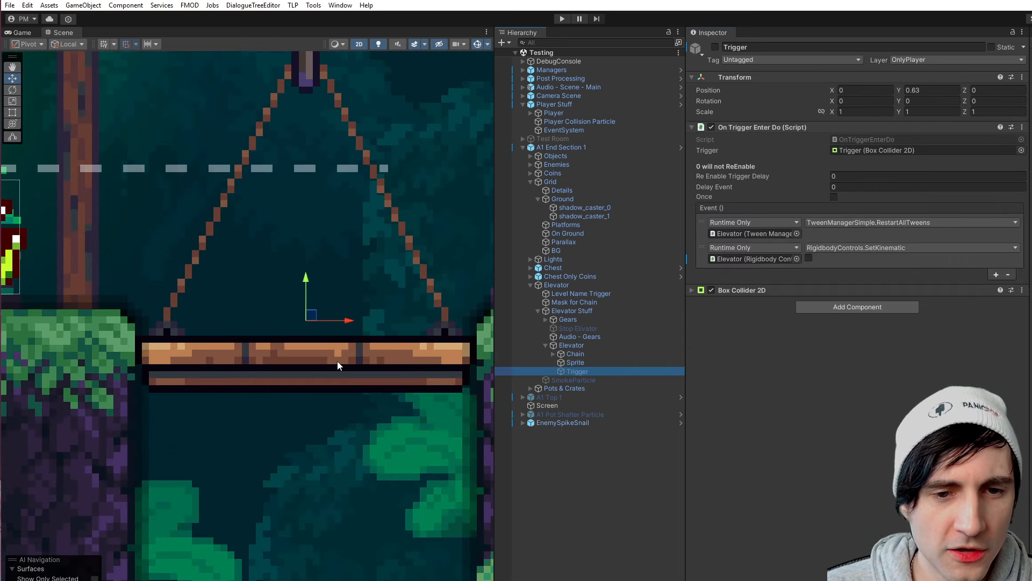
left_click(567, 347)
scroll(348, 283, "down", 3)
middle_click_drag(360, 283, 347, 314)
scroll(357, 318, "up", 4)
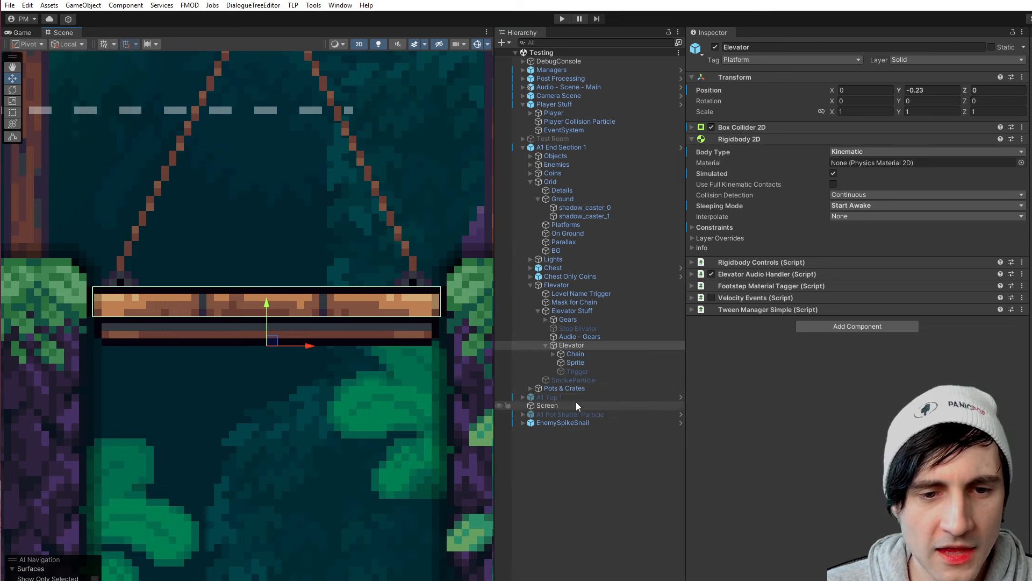
- Deactivate the EnemySpikeSnail object
left_click(560, 423)
left_click(715, 47)
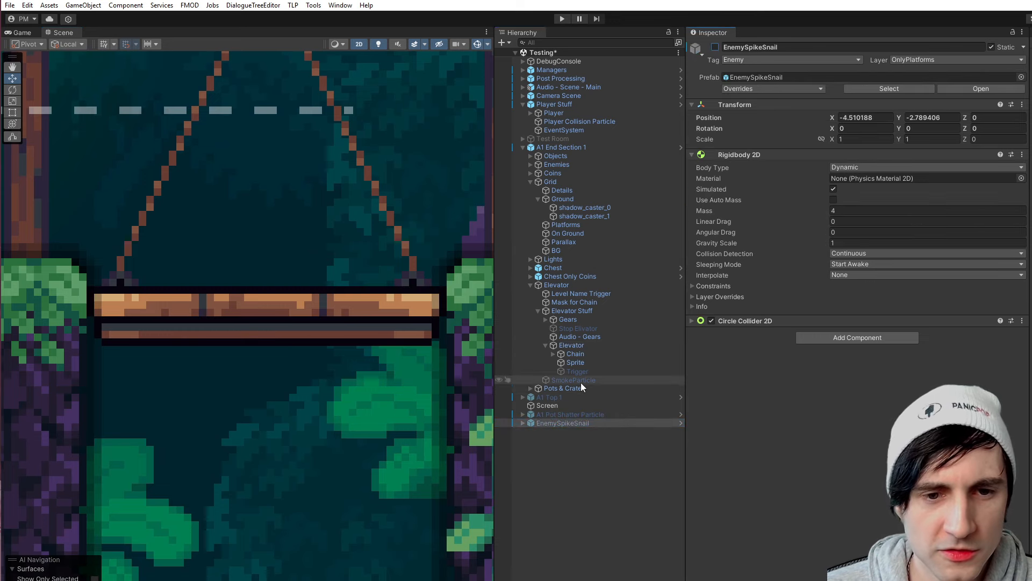
- Turn off Is Trigger in the Box Collider 2D of the elevator's Trigger child and activate that object
left_click(579, 371)
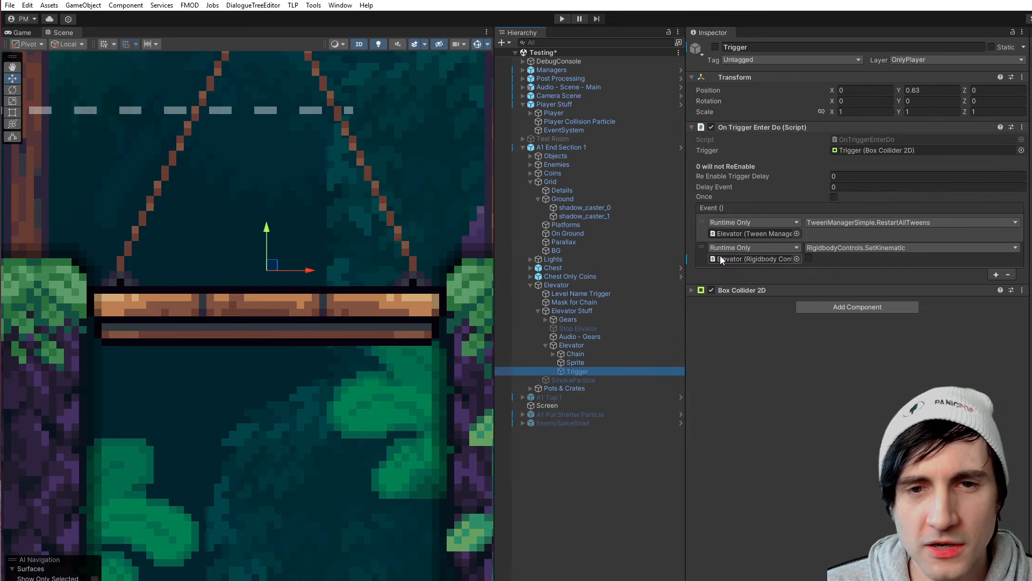
left_click(692, 128)
left_click(693, 76)
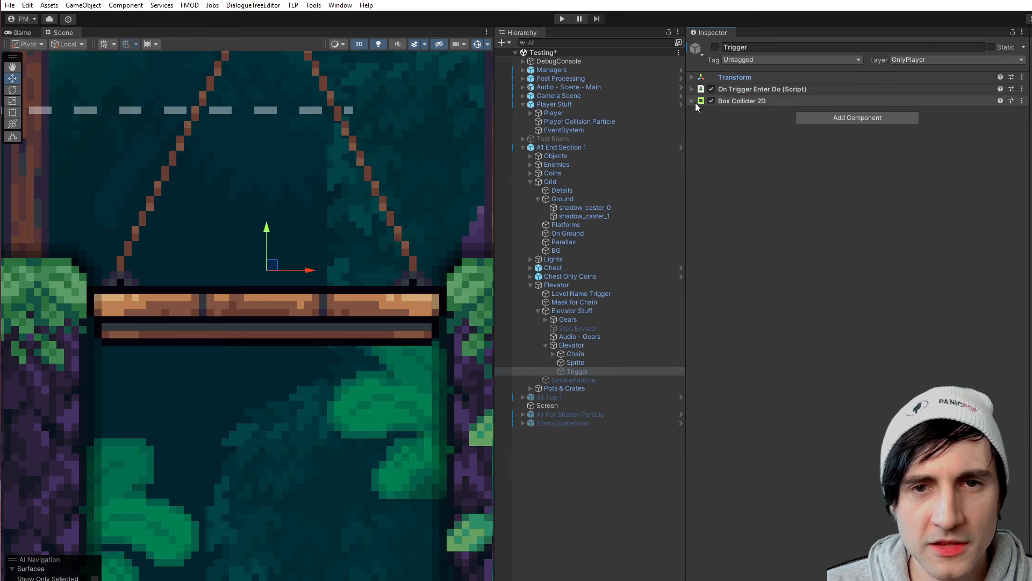
left_click(692, 101)
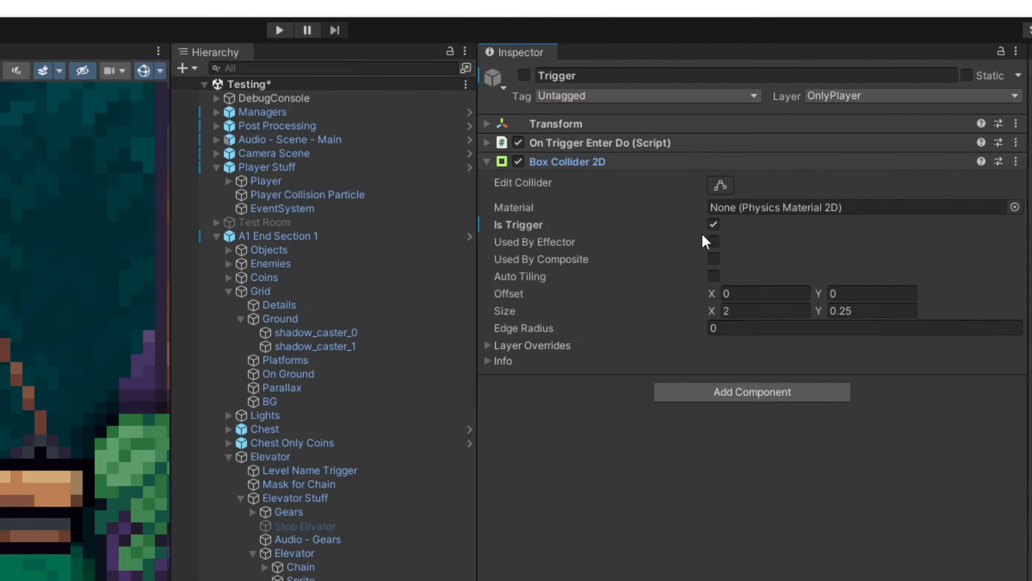
left_click(714, 223)
left_click(525, 75)
- Run the game and raise the Trigger's Box Collider 2D Y size to 3.59 while it plays
left_click(280, 30)
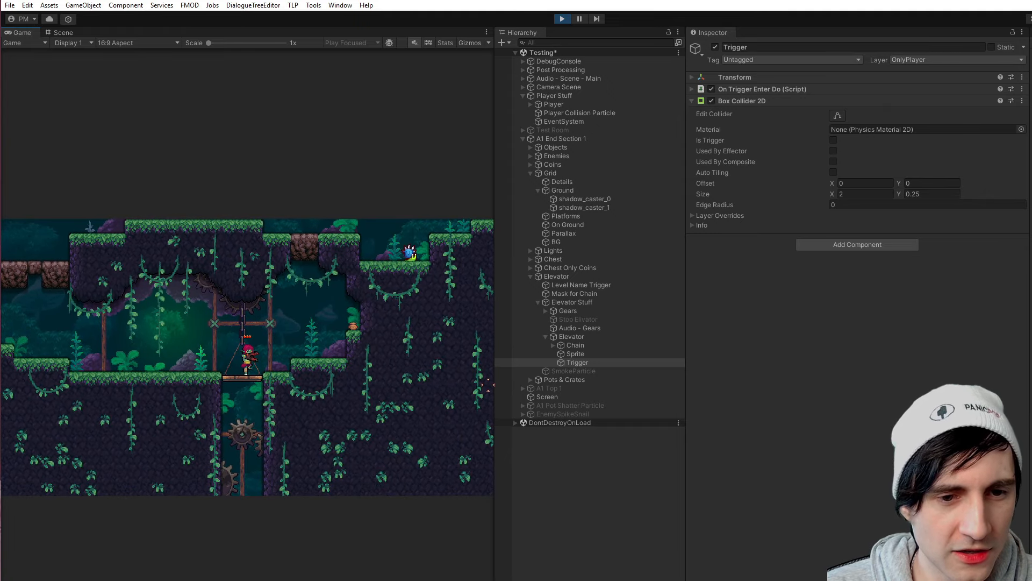
mouse_move(495, 377)
left_mouse_down()
mouse_move(887, 358)
mouse_move(971, 341)
mouse_move(484, 371)
left_mouse_up()
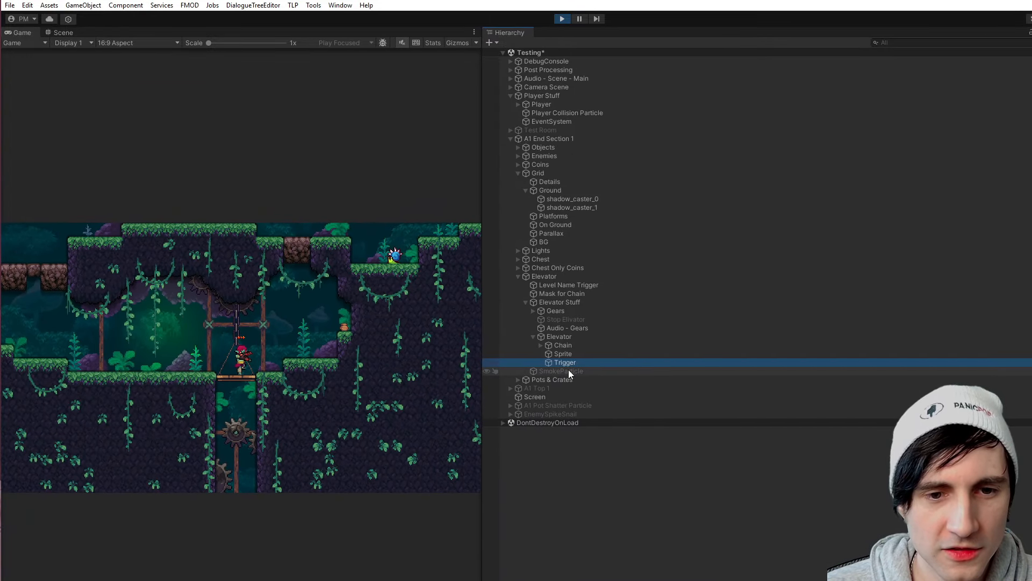
left_click_drag(1031, 209, 699, 243)
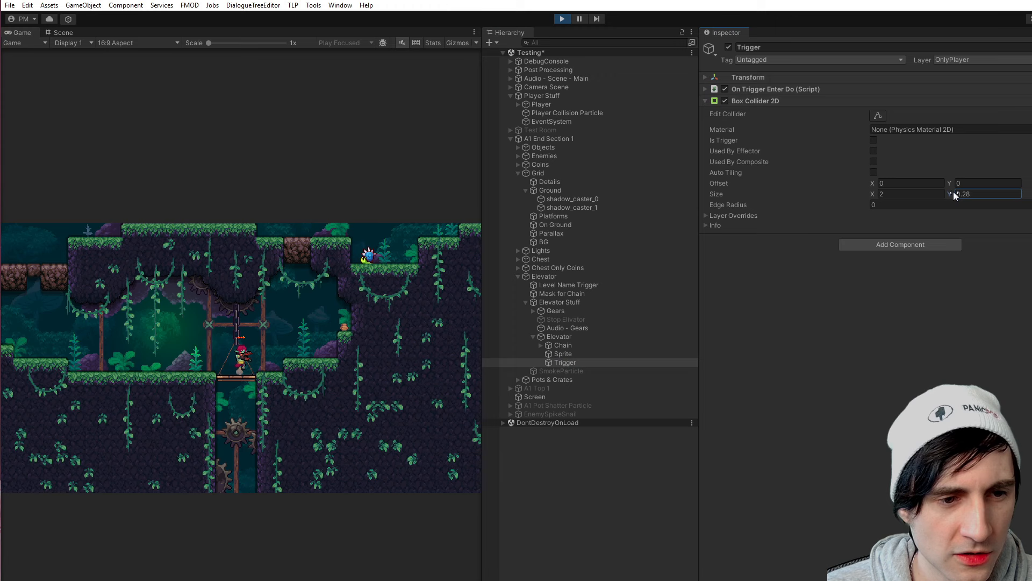
left_click_drag(954, 192, 1013, 201)
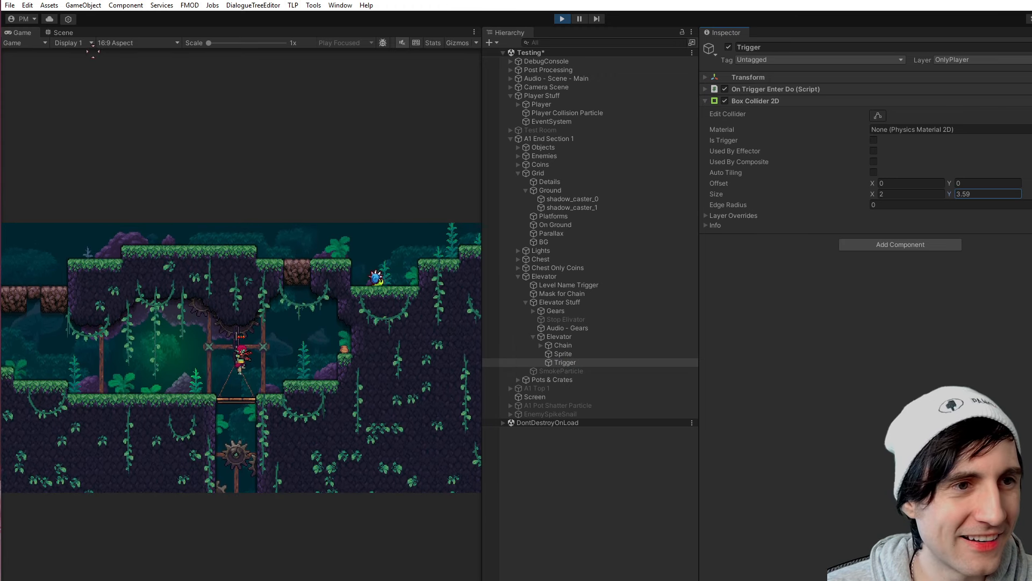
- Examine the Trigger's enlarged collider outline beneath the player in the scene view, toggling the gizmos off and on
left_click(63, 32)
middle_click_drag(293, 160, 279, 406)
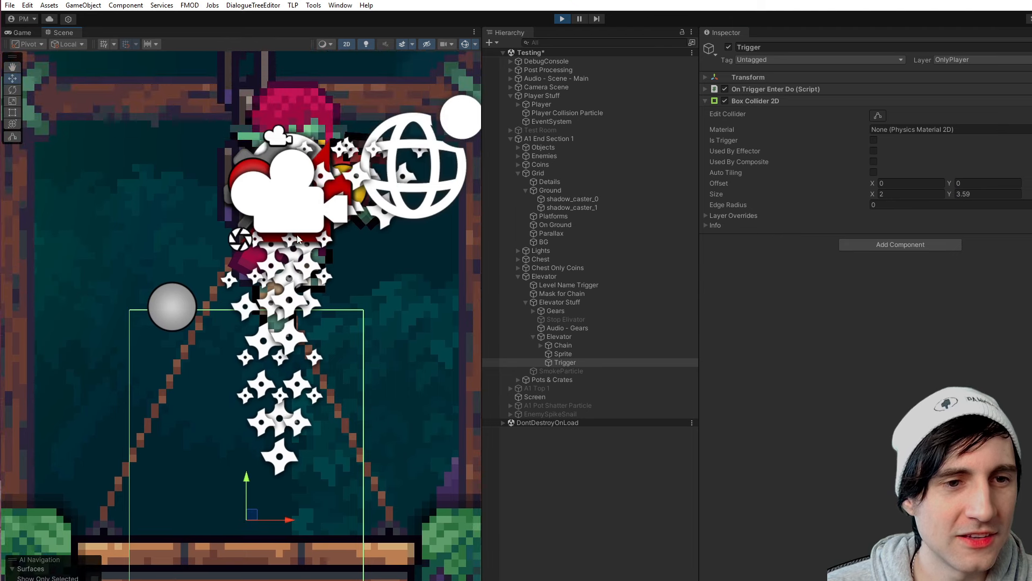
left_click(469, 46)
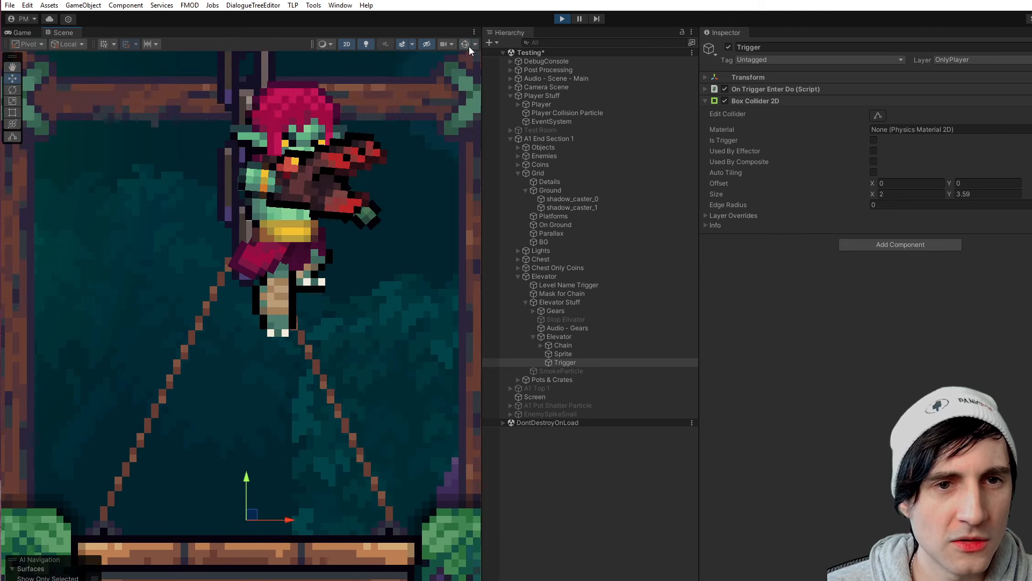
left_click(469, 46)
left_click(566, 363)
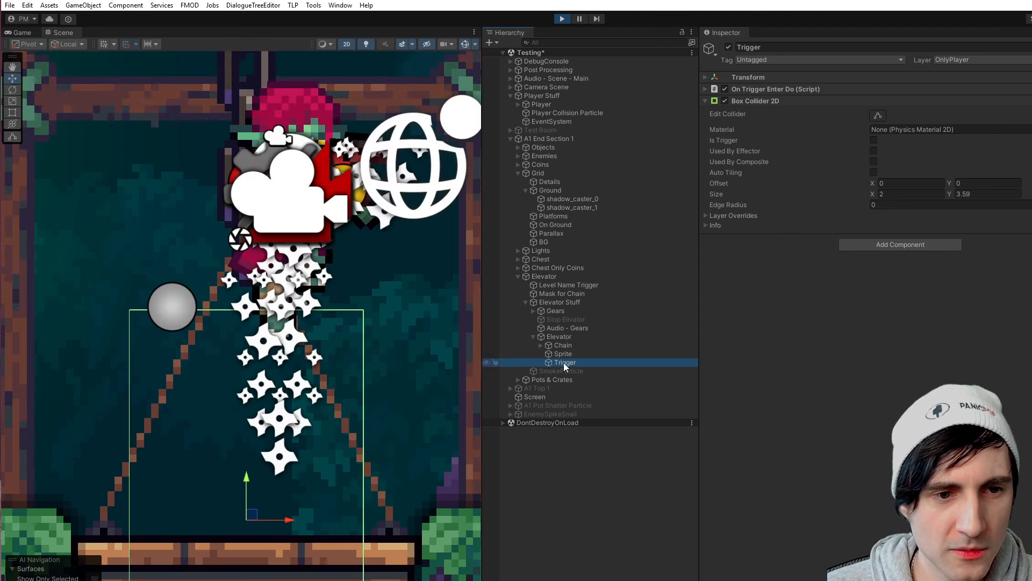
key("f")
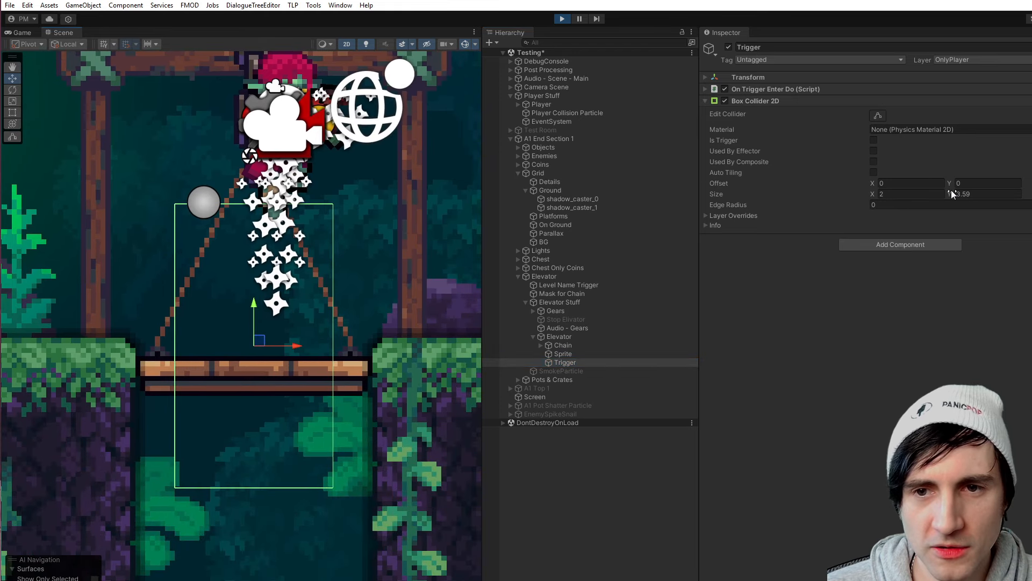
- Shrink the Trigger's Box Collider 2D to X 1.16, Y 2.43, check the player in the game view, and end the run
left_click_drag(951, 190, 869, 192)
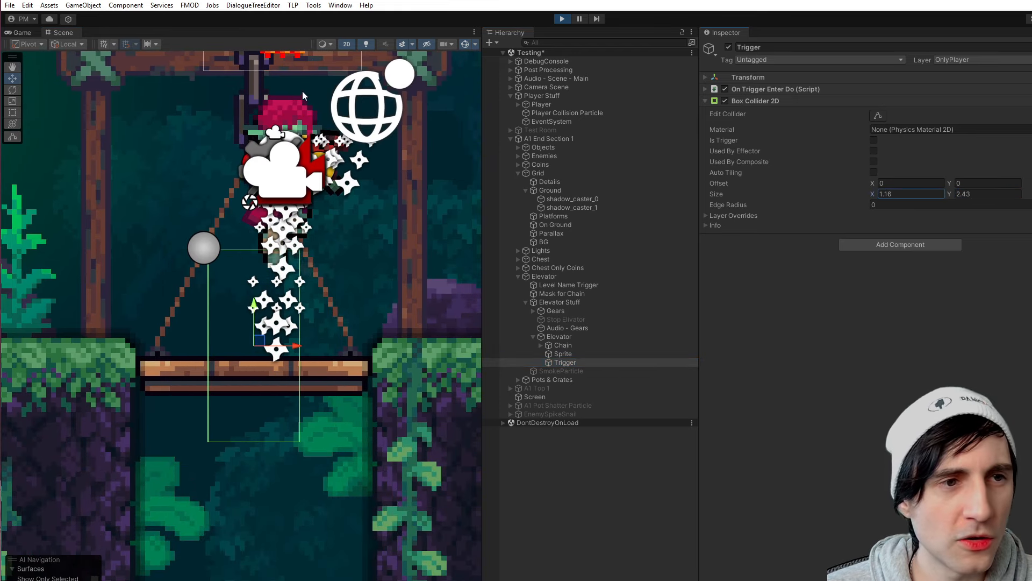
left_click(26, 33)
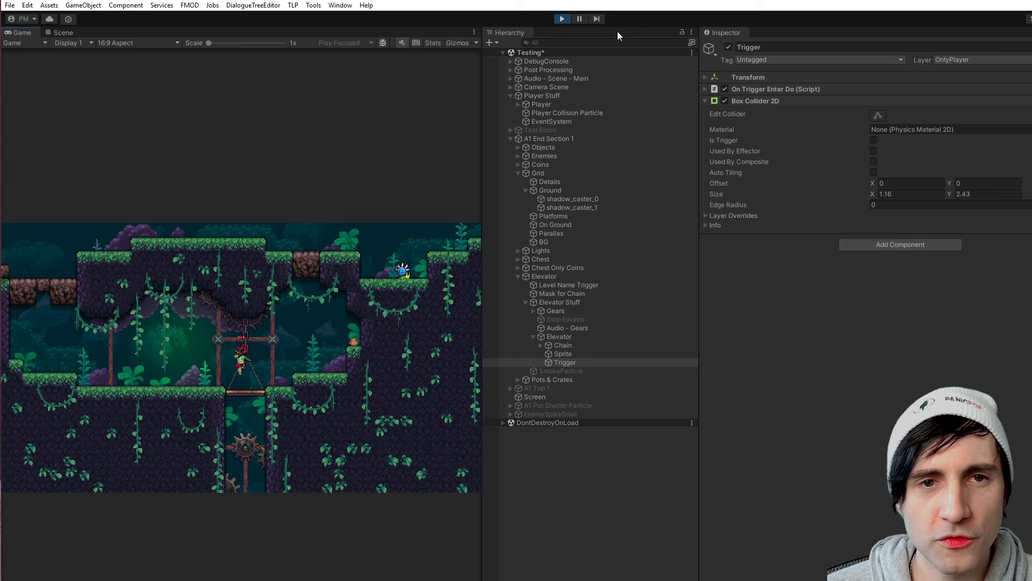
left_click(562, 19)
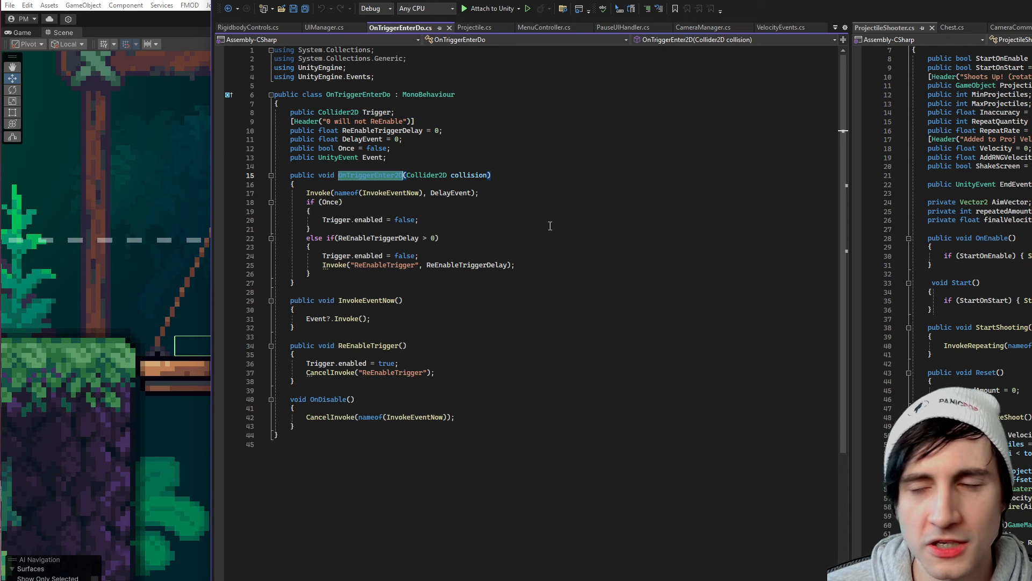
- Examine the OnTriggerEnter2D method of OnTriggerEnterDo.cs in Visual Studio, dismissing the sign-in window
left_click(429, 186)
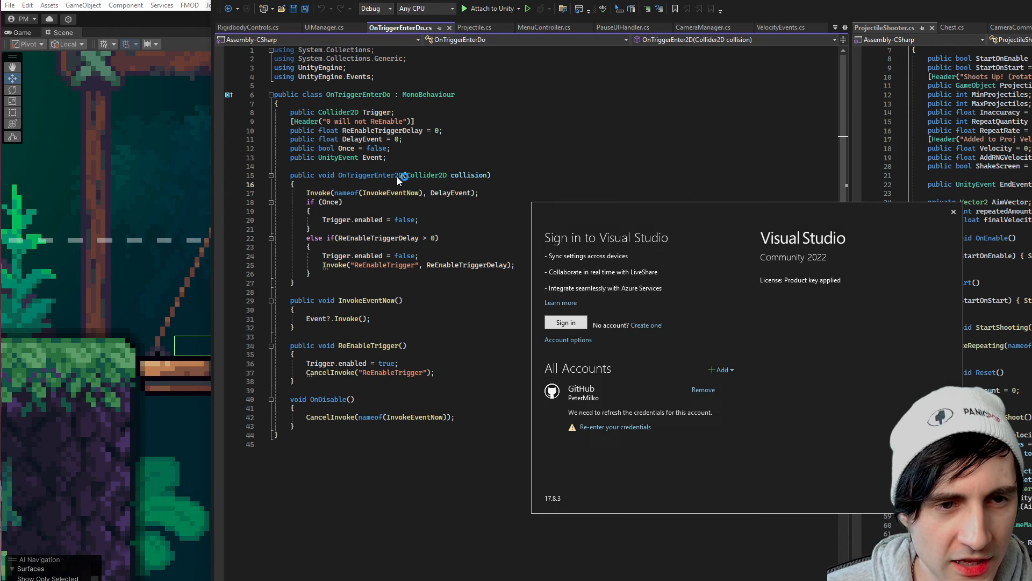
left_click(954, 212)
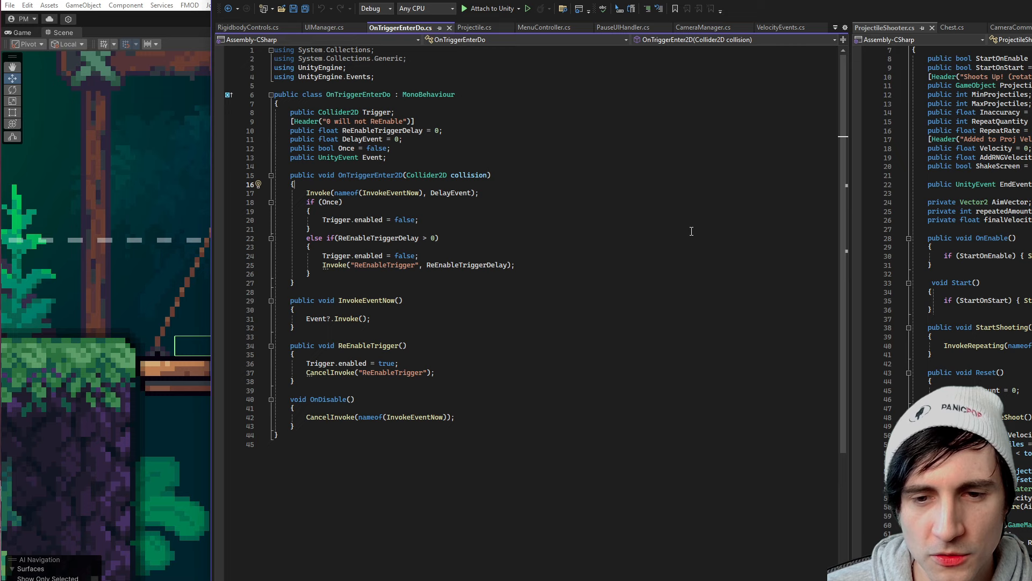
- Examine the OnTriggerEnter2D method name, its Collider2D parameter and the DelayEvent argument of its Invoke call
double_click(401, 175)
left_click(419, 177)
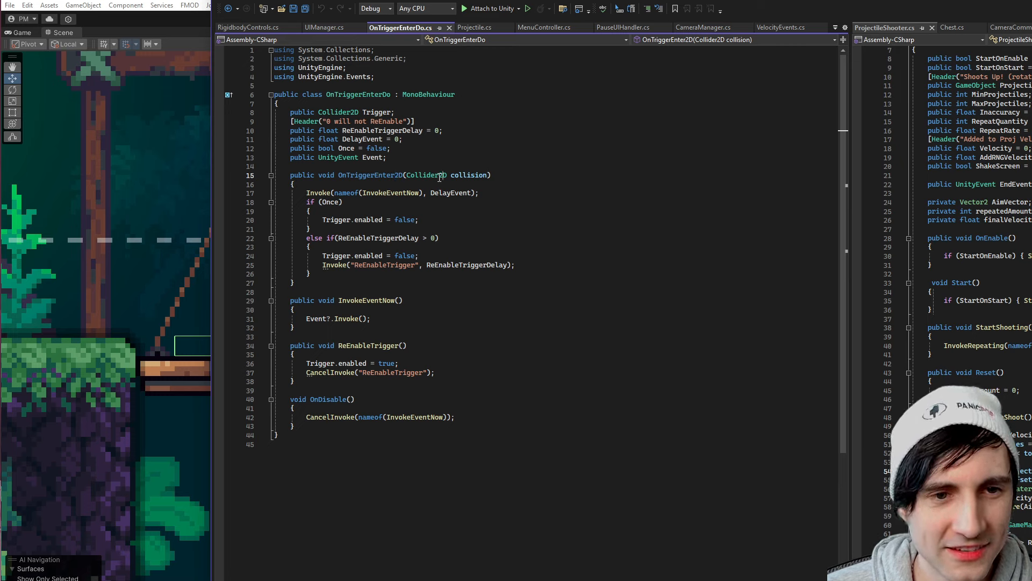
left_click(433, 193)
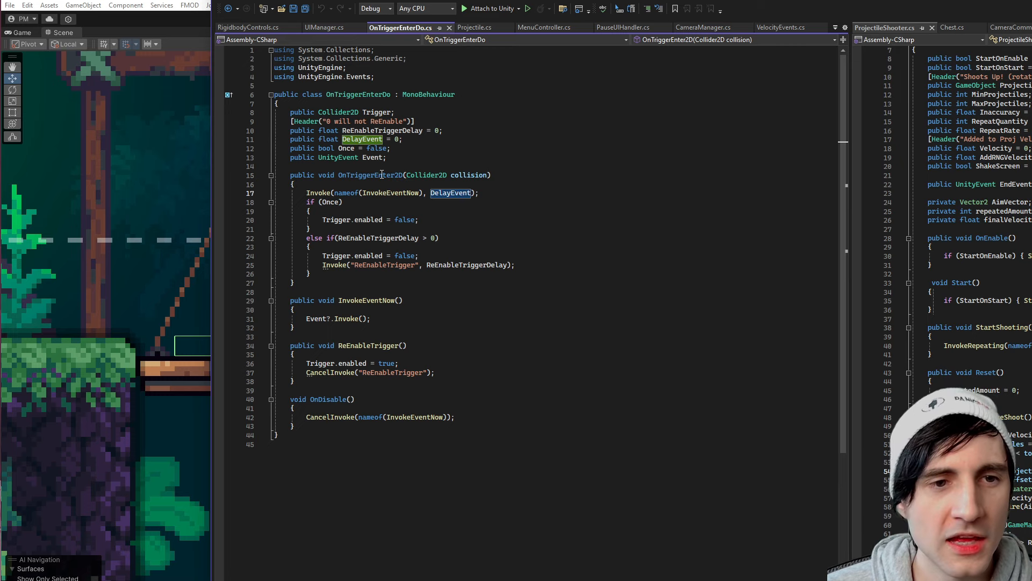
double_click(384, 175)
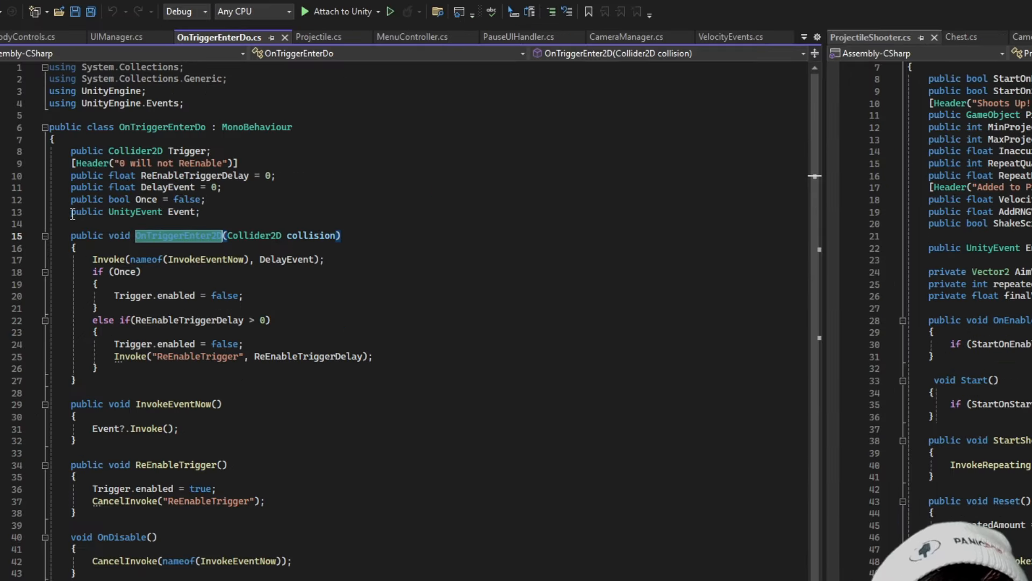
- Examine the public UnityEvent Event declaration and the Event?.Invoke() line inside the InvokeEventNow method
left_click_drag(290, 157, 351, 162)
left_click_drag(154, 217, 164, 215)
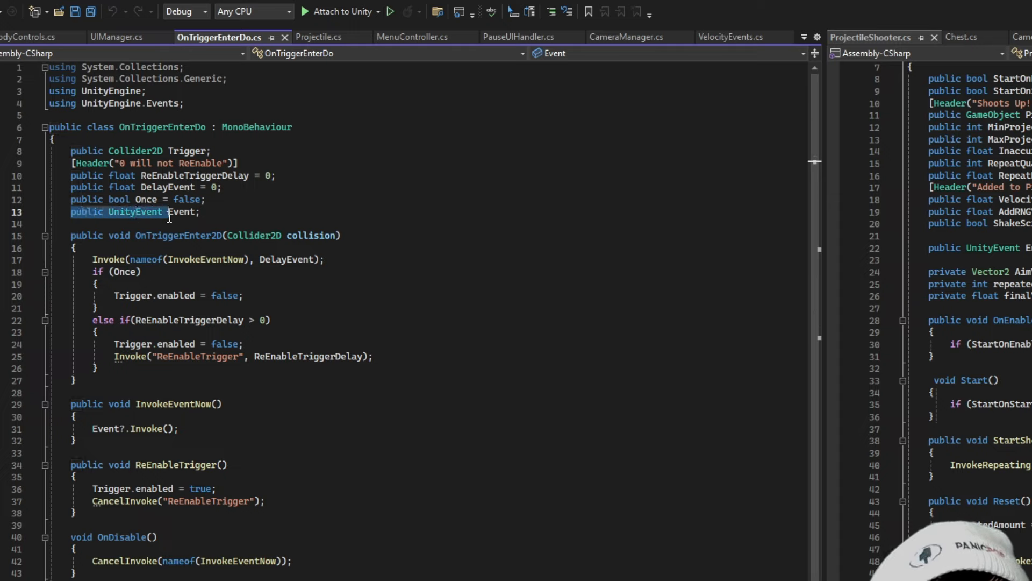
left_click(181, 211)
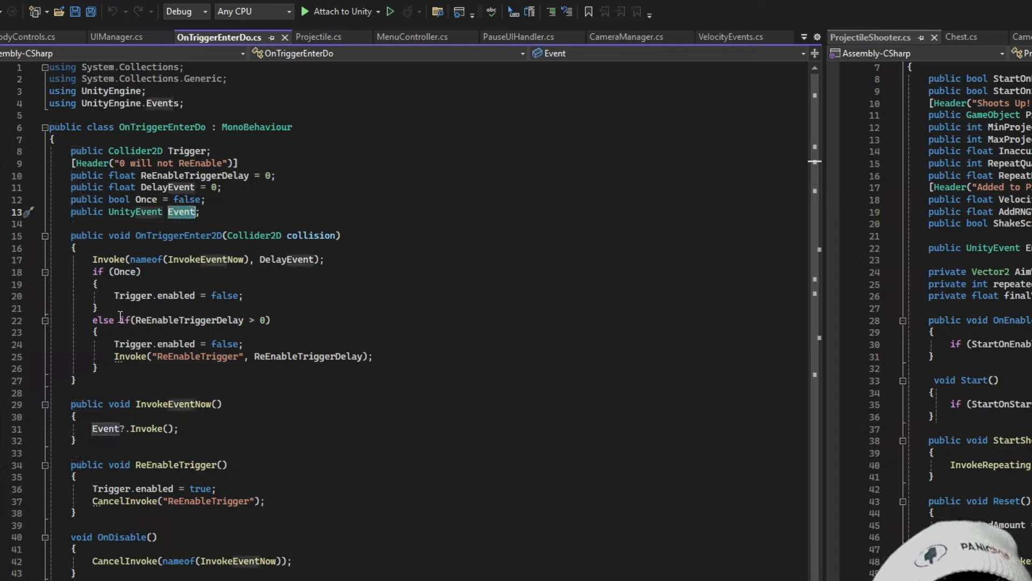
left_click(142, 439)
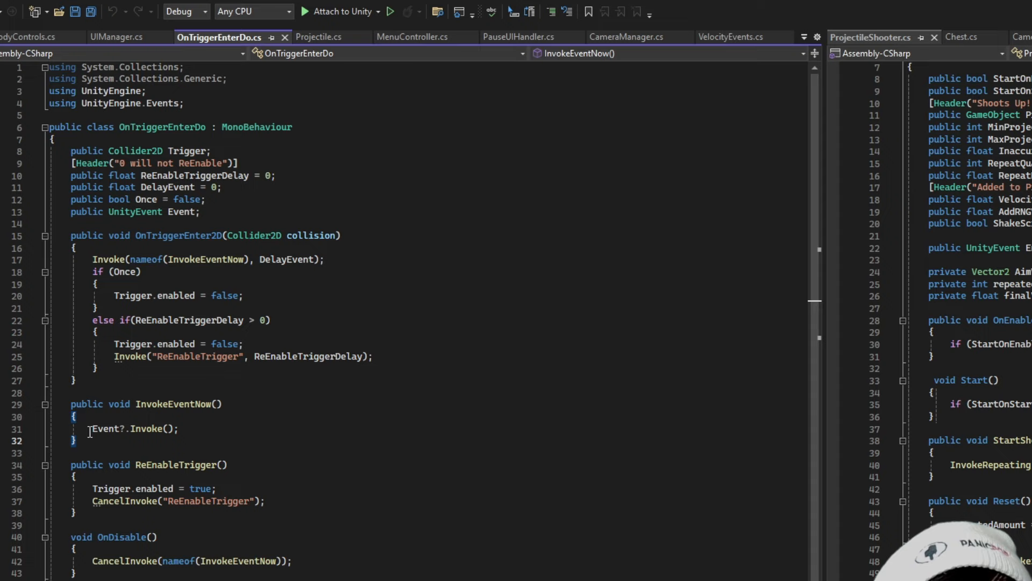
left_click_drag(90, 431, 240, 430)
left_click(126, 433)
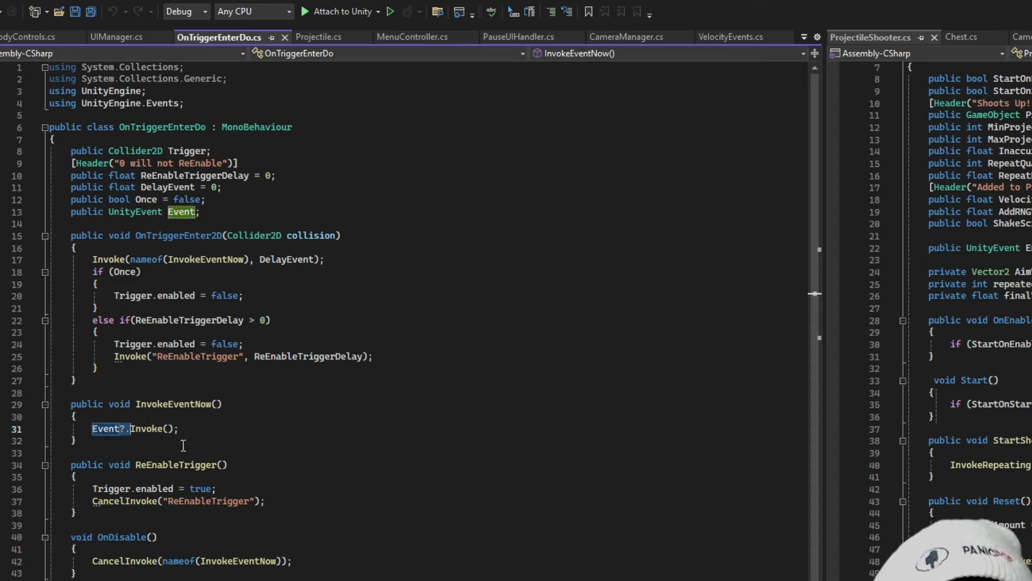
left_click(193, 427)
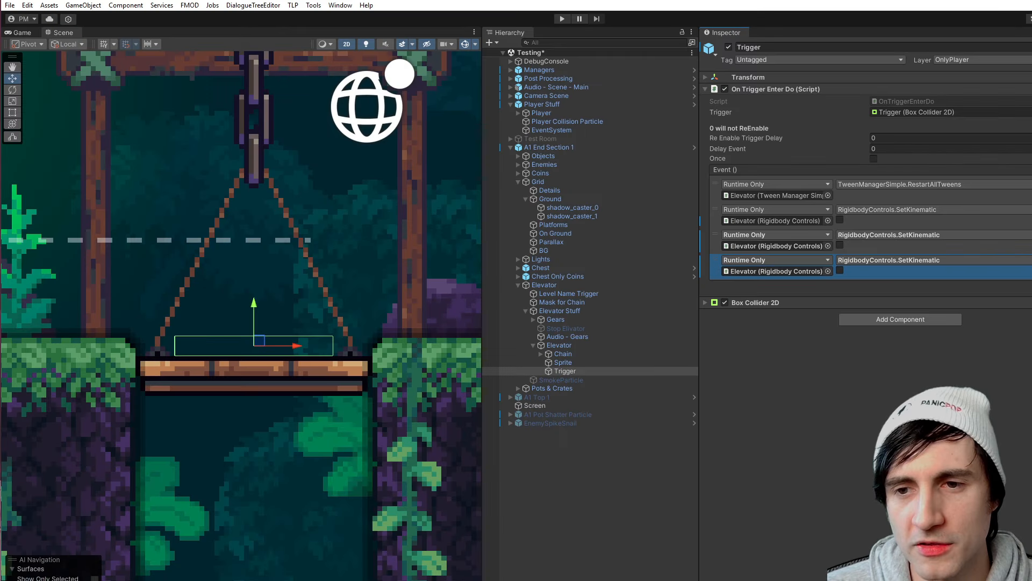
- In the Trigger's event list in Unity, try On Ground's Tilemap.RefreshAllTiles as the third call, and remove both extra entries below the second
left_click(840, 271)
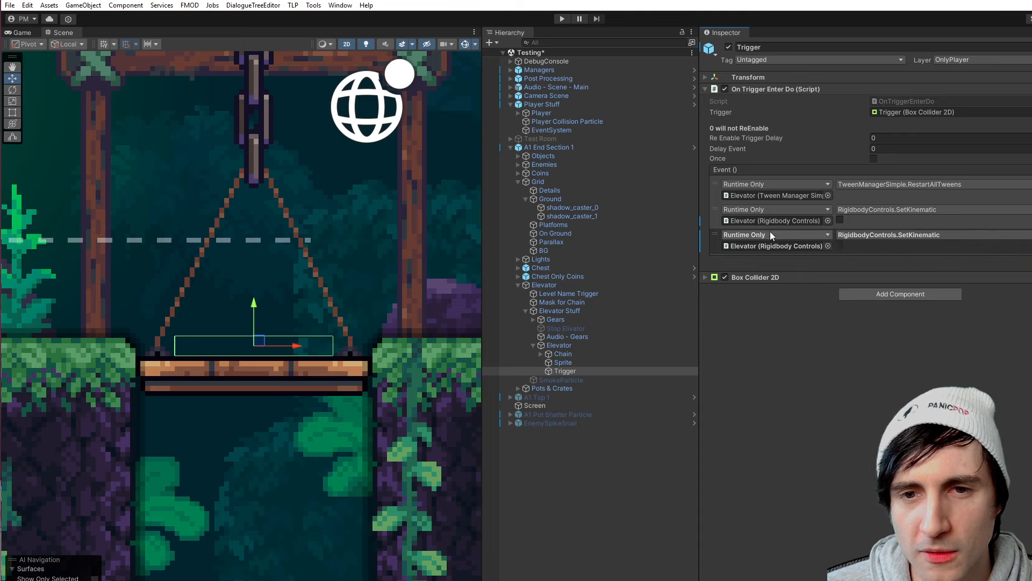
left_click_drag(558, 232, 804, 248)
left_click(860, 235)
mouse_move(896, 288)
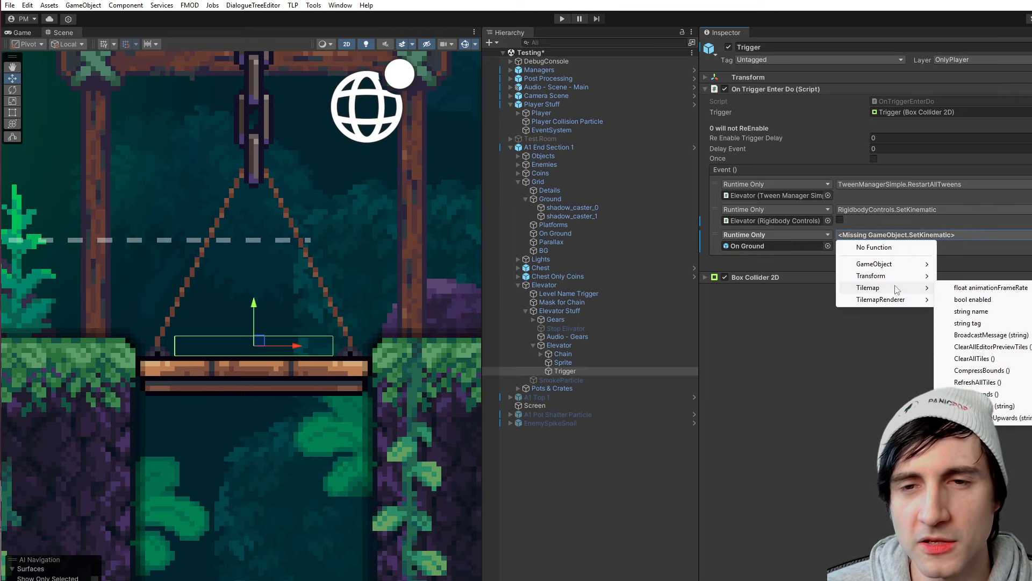
left_click(978, 382)
left_click(882, 247)
left_click(1031, 259)
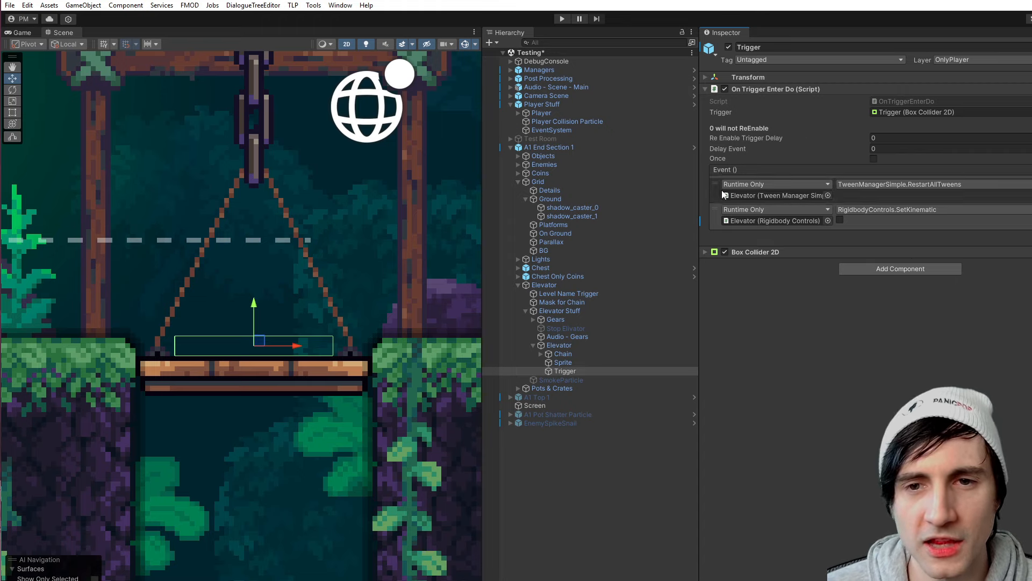
- Check the Elevator tween entry and delete the RigidbodyControls.SetKinematic entry from the Trigger's On Trigger Enter Do event
left_click(774, 196)
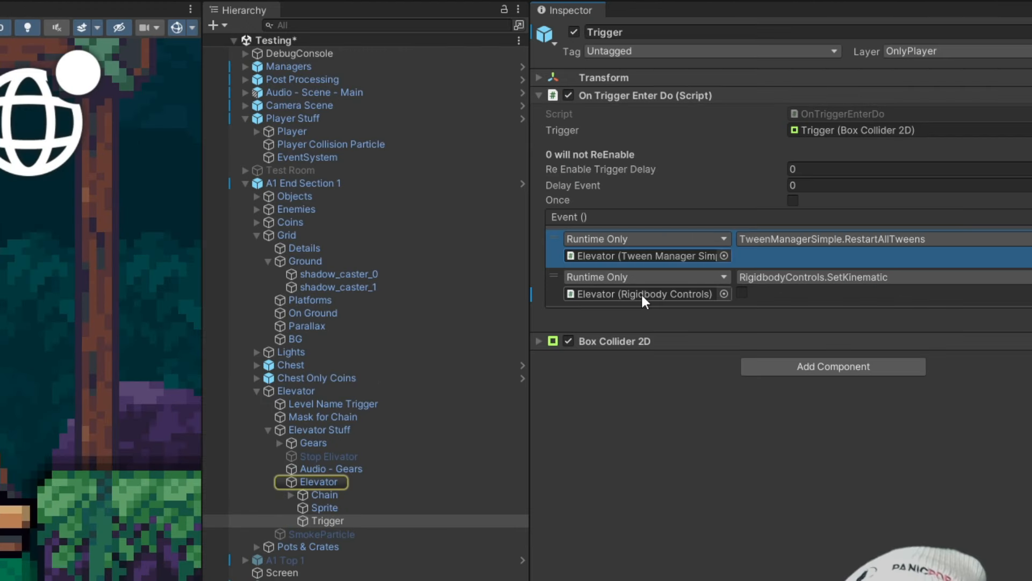
left_click(773, 221)
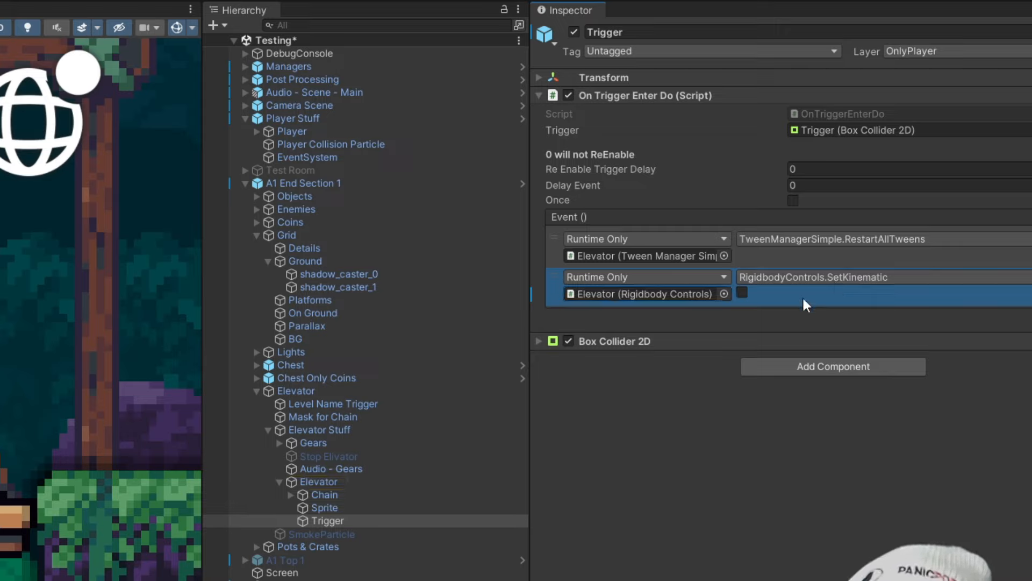
key("Delete")
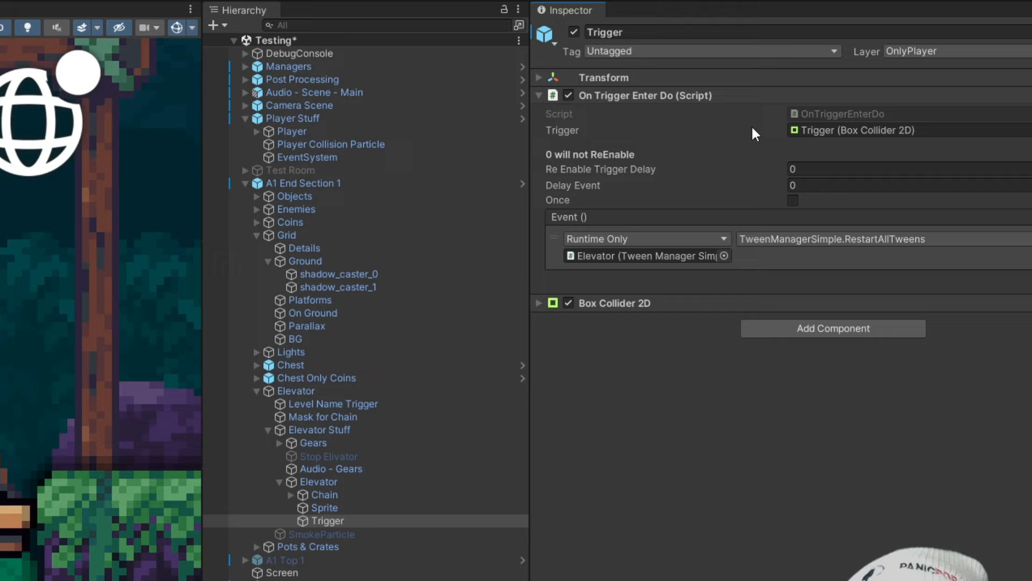
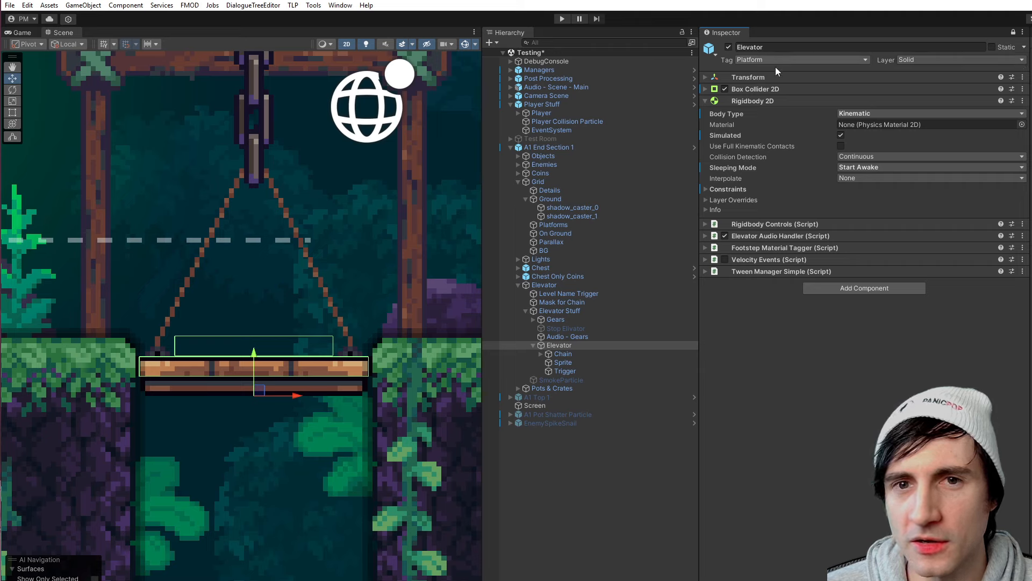
- Play-test the scene with the Elevator selected, riding the platform down as the player and enlarging the Game view to watch it land
left_click(559, 276)
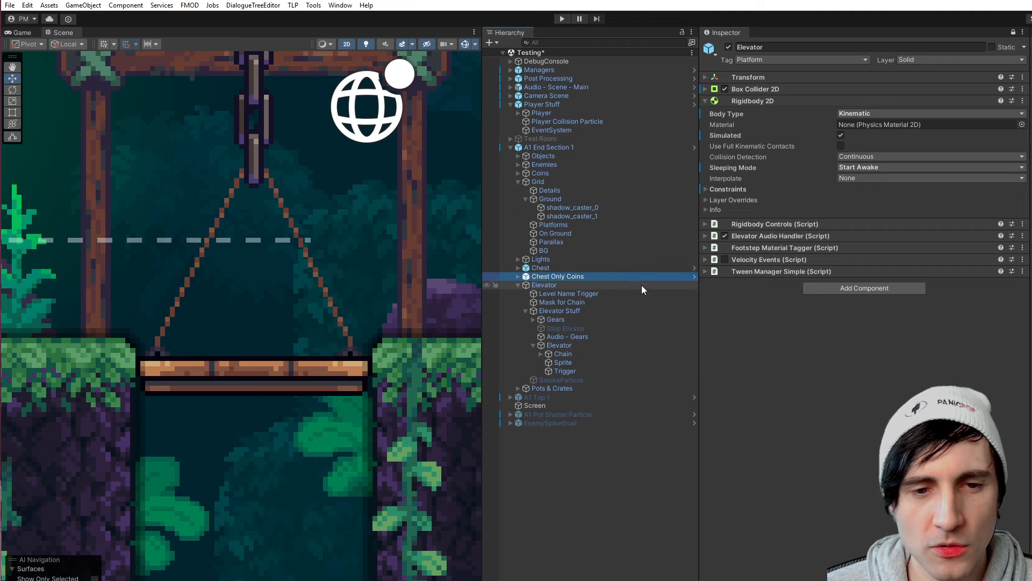
left_click(560, 344)
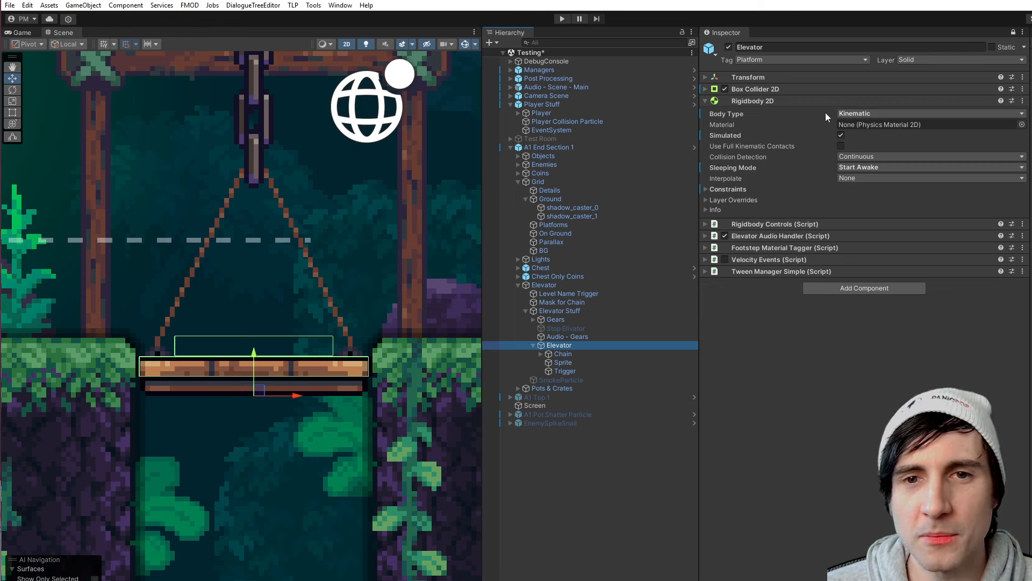
left_click(563, 19)
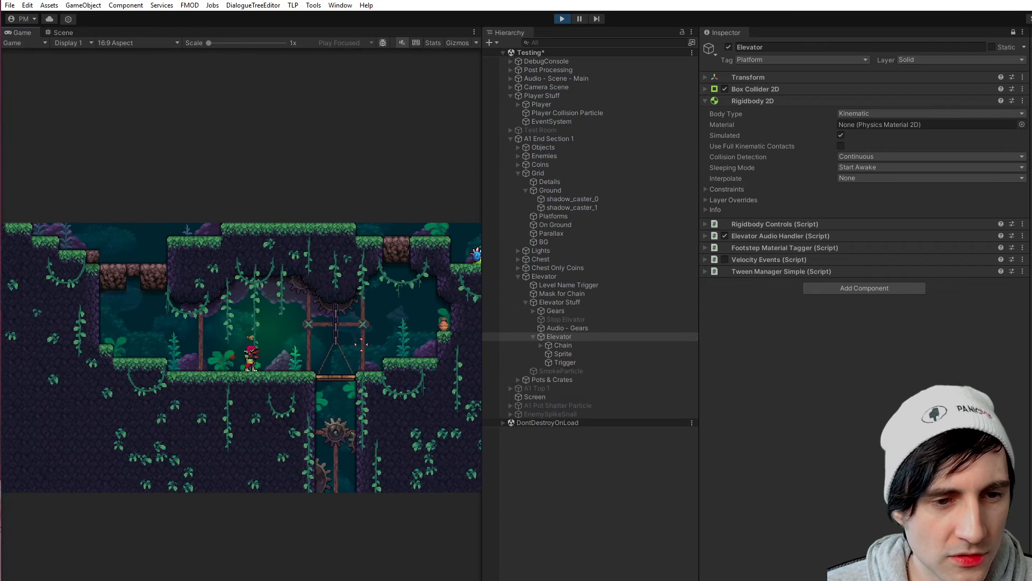
key("d")
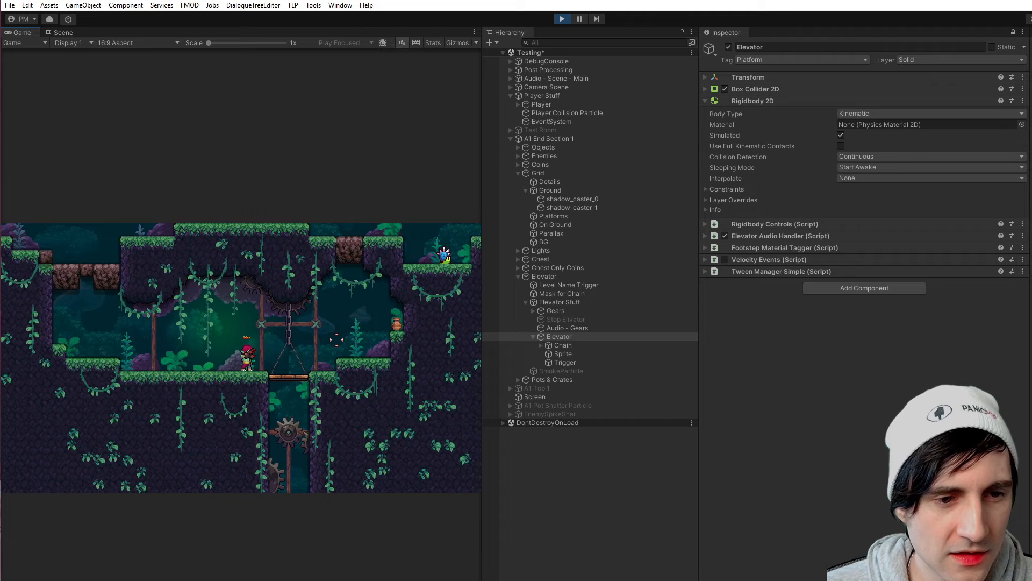
key("d")
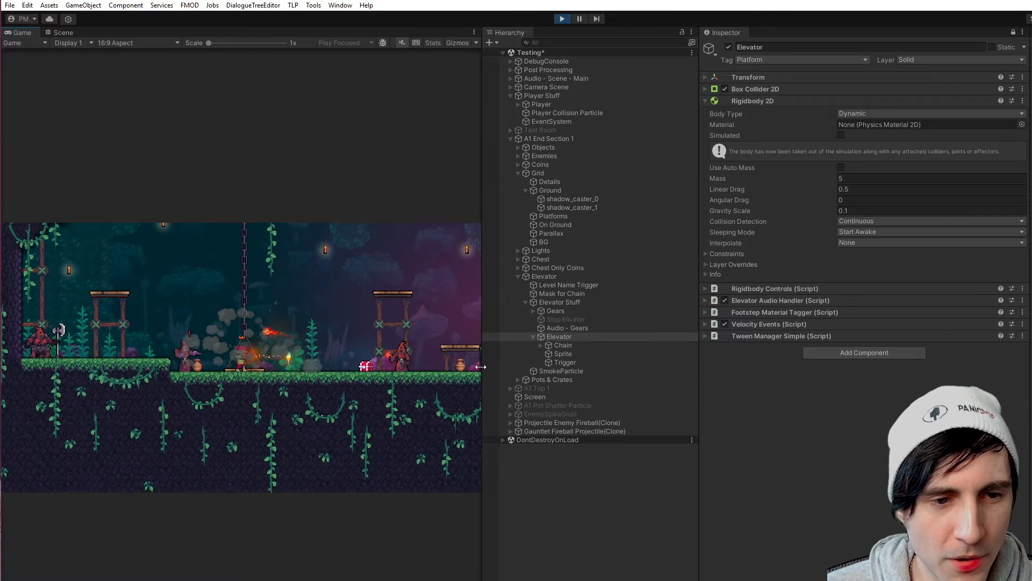
left_click_drag(483, 359, 930, 359)
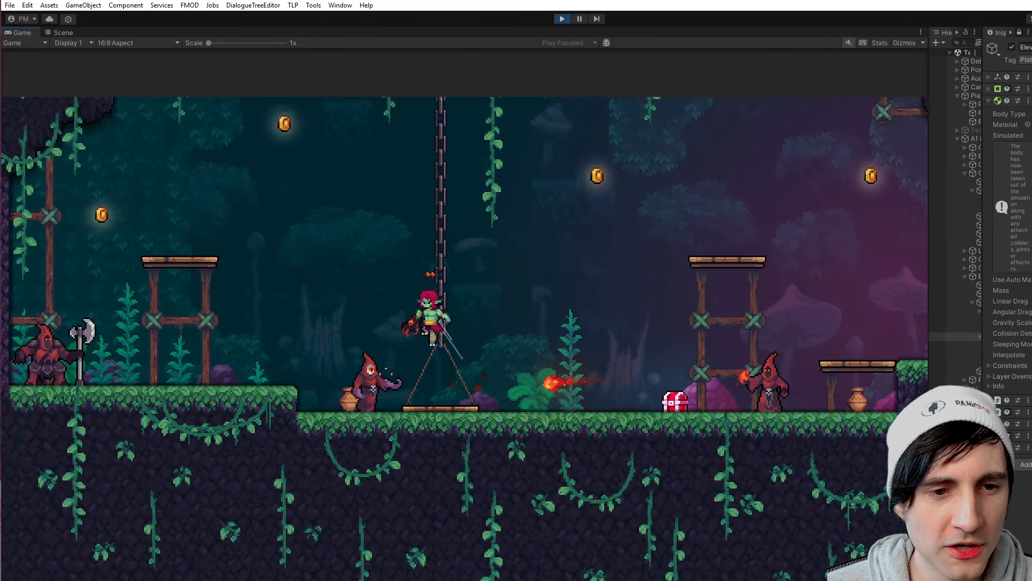
key("d")
key("space")
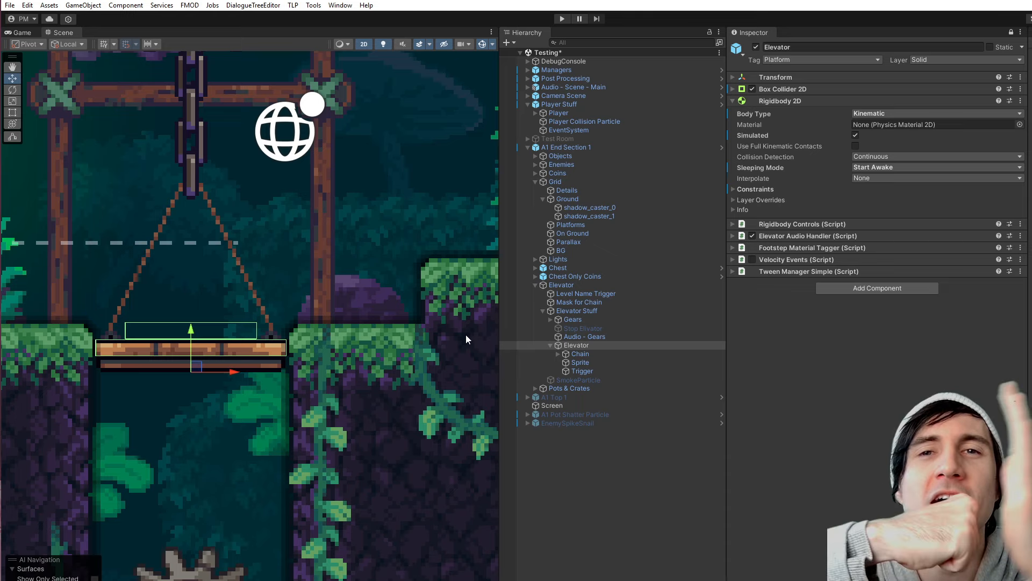
- Examine the Is Trigger option of the Elevator's Box Collider 2D, its Rigidbody 2D body type, and the platform's collider outline in the scene
left_click(731, 89)
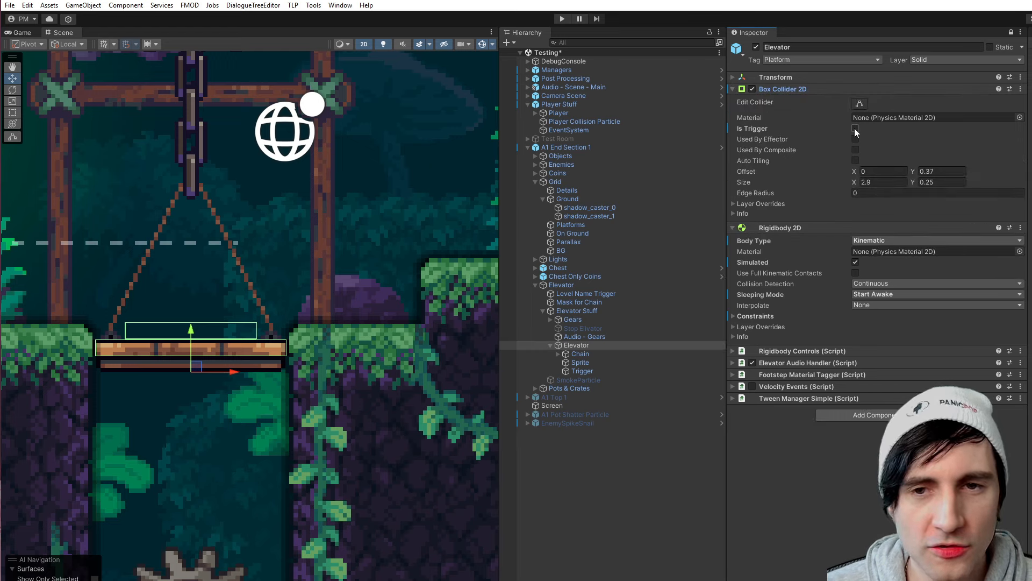
left_click(732, 90)
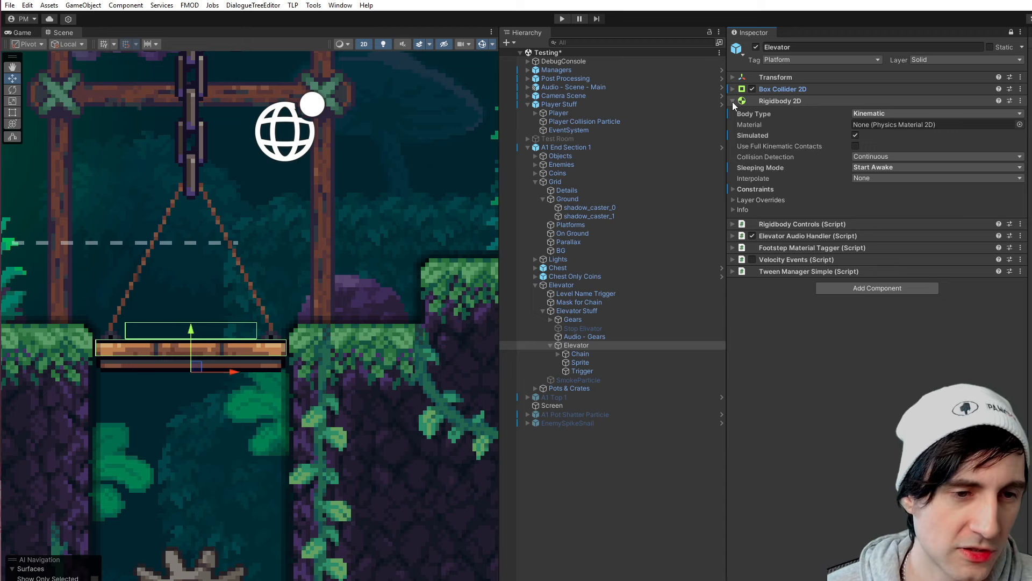
key("f")
scroll(283, 326, "up", 5)
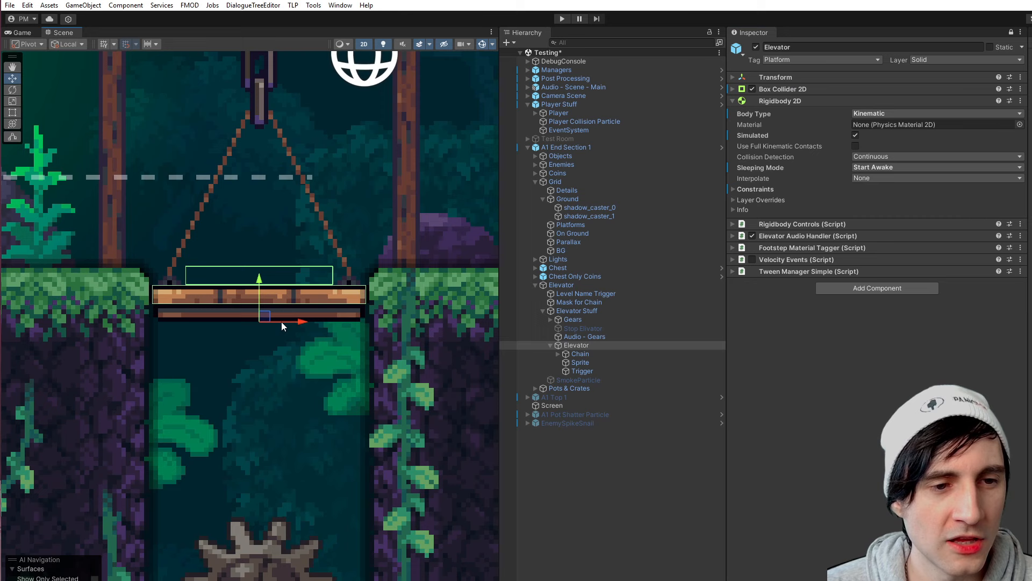
middle_click_drag(282, 323, 282, 335)
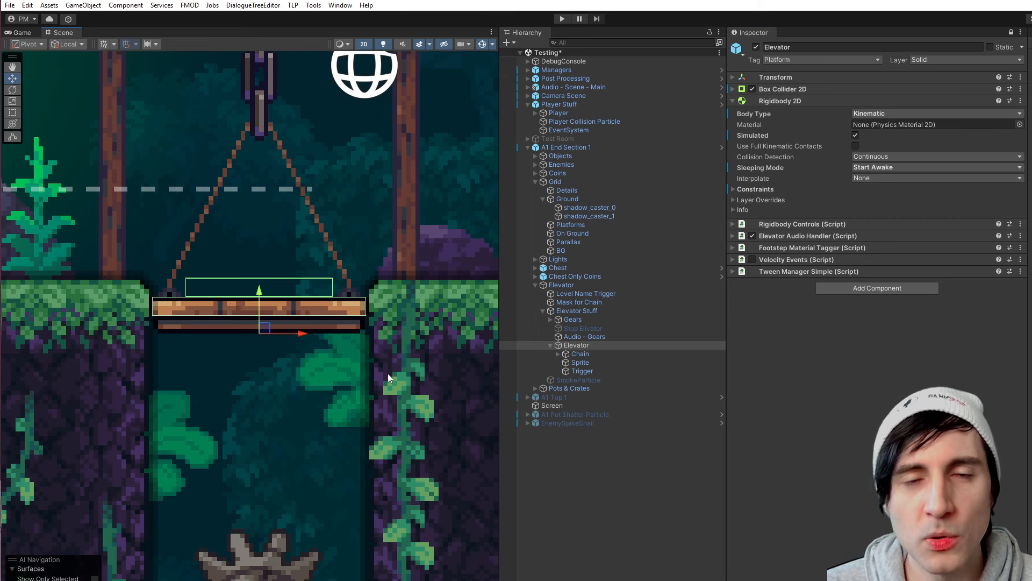
scroll(400, 397, "down", 3)
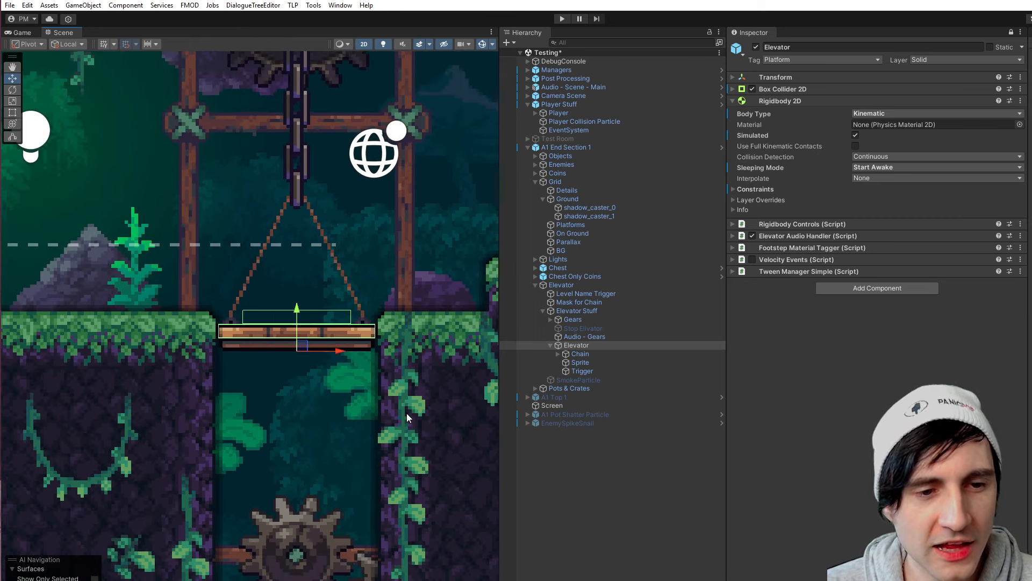
scroll(271, 279, "up", 3)
middle_click_drag(423, 350, 393, 283)
scroll(324, 285, "down", 2)
middle_click_drag(324, 301, 349, 236)
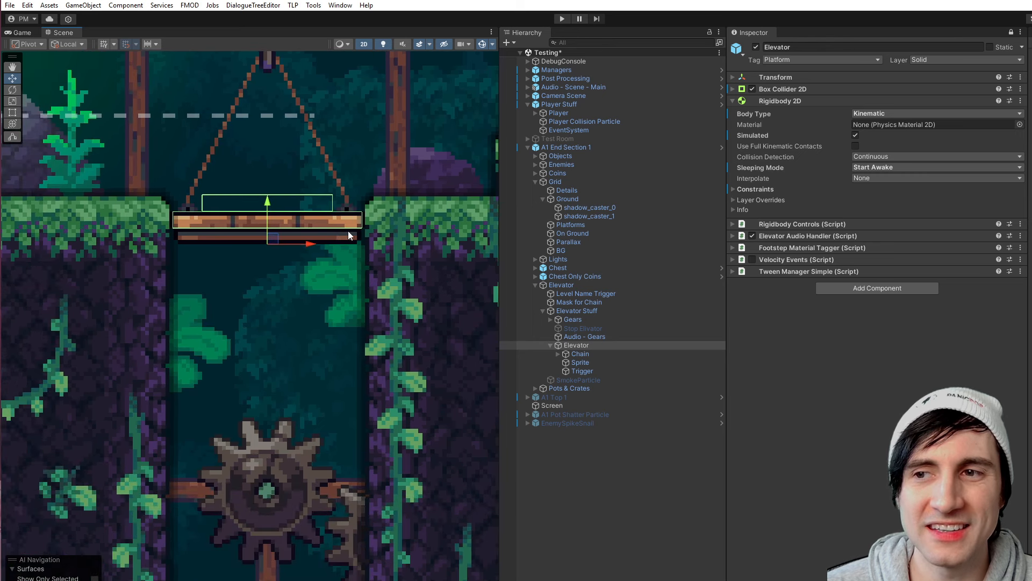
middle_click_drag(370, 312, 376, 329)
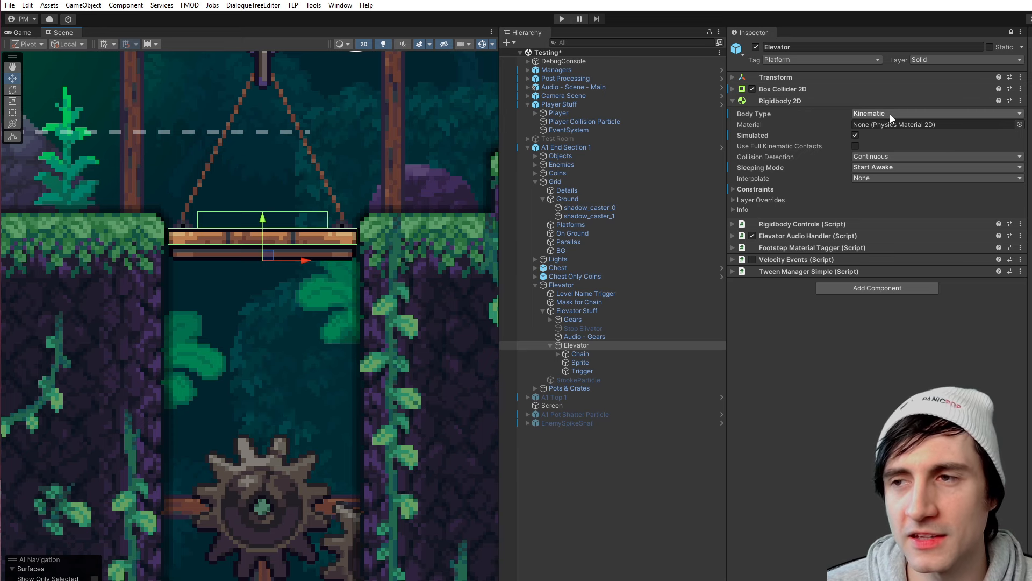
- Select the clay pot standing on the small ledge at the far side of the elevator chamber
scroll(350, 338, "down", 5)
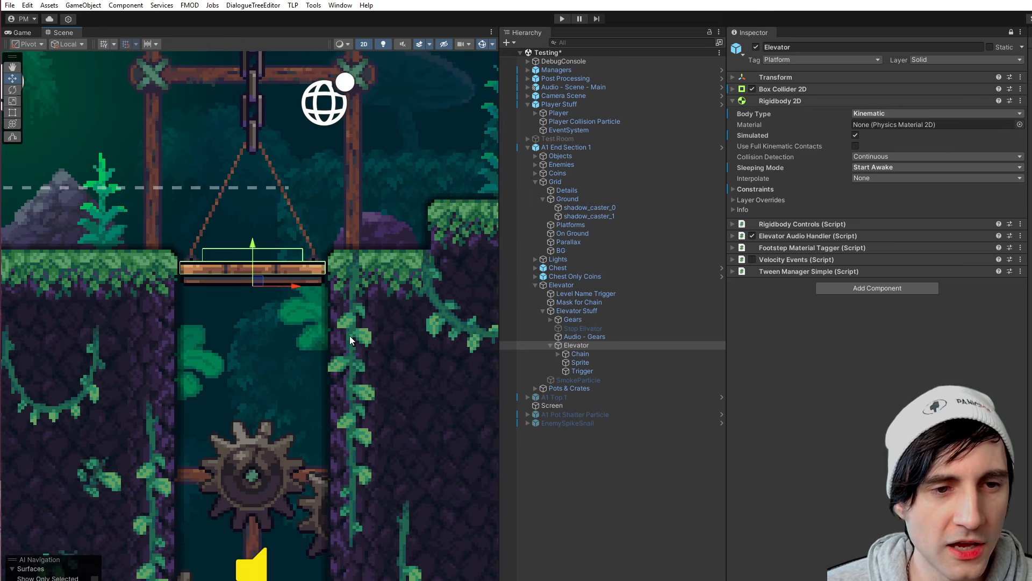
middle_click_drag(362, 301, 362, 366)
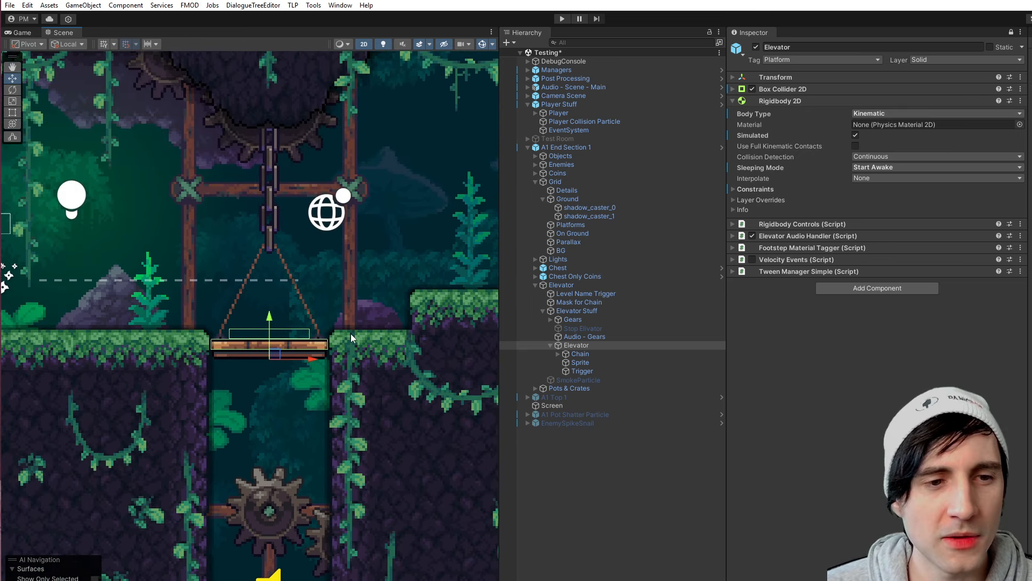
scroll(328, 310, "down", 1)
middle_click_drag(305, 285, 373, 311)
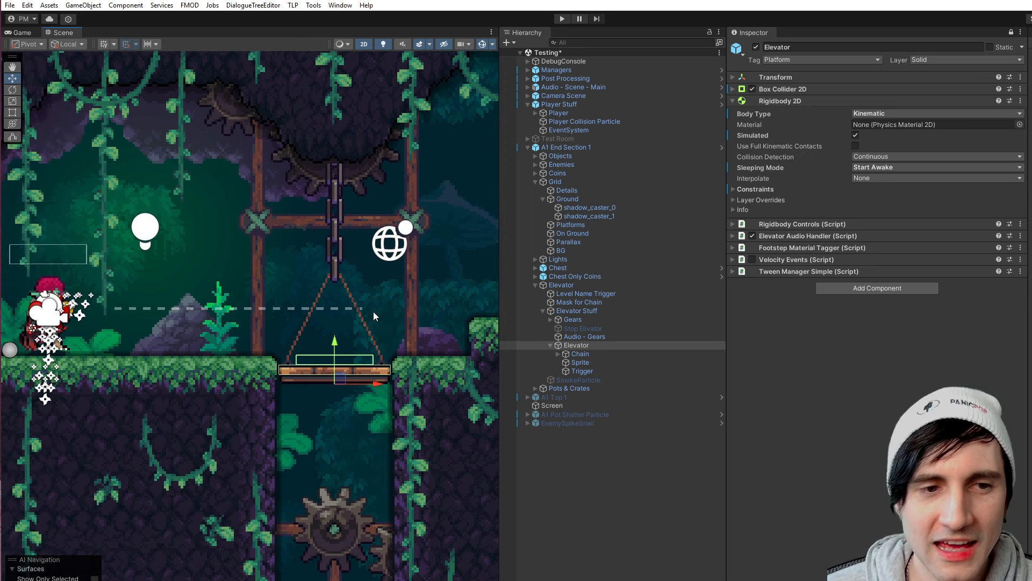
scroll(292, 342, "down", 7)
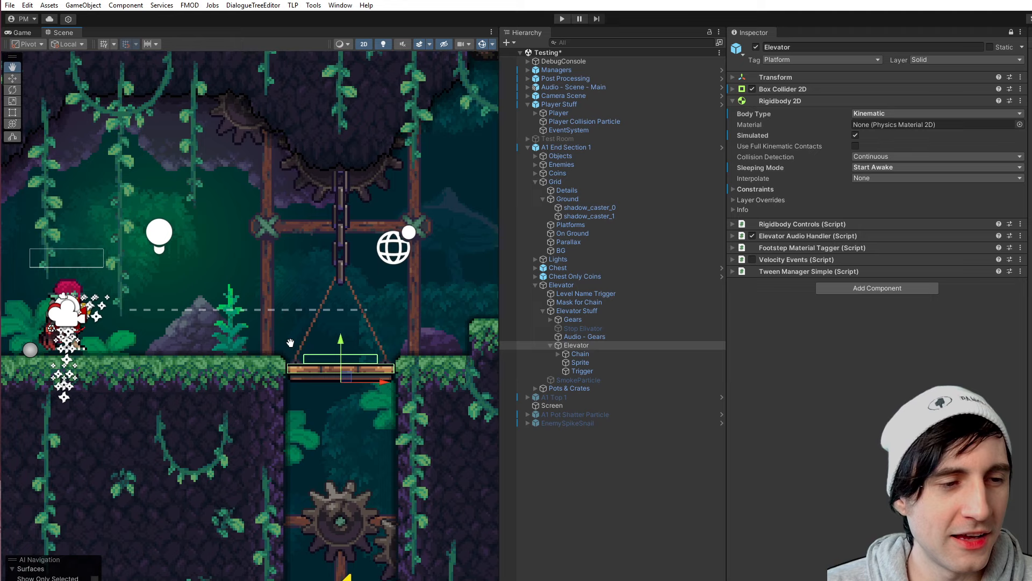
middle_click_drag(252, 340, 286, 350)
scroll(286, 349, "down", 4)
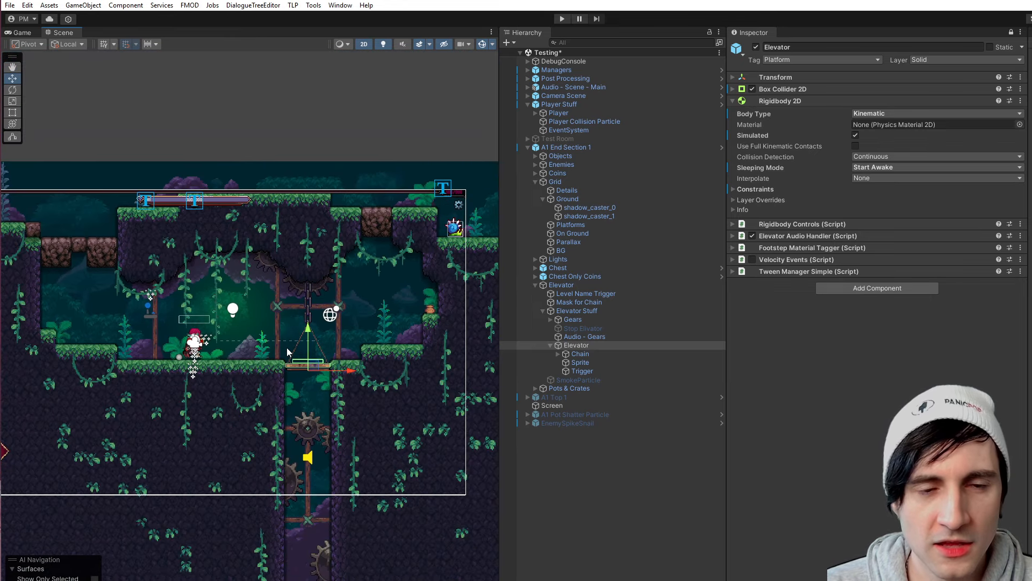
scroll(233, 274, "up", 4)
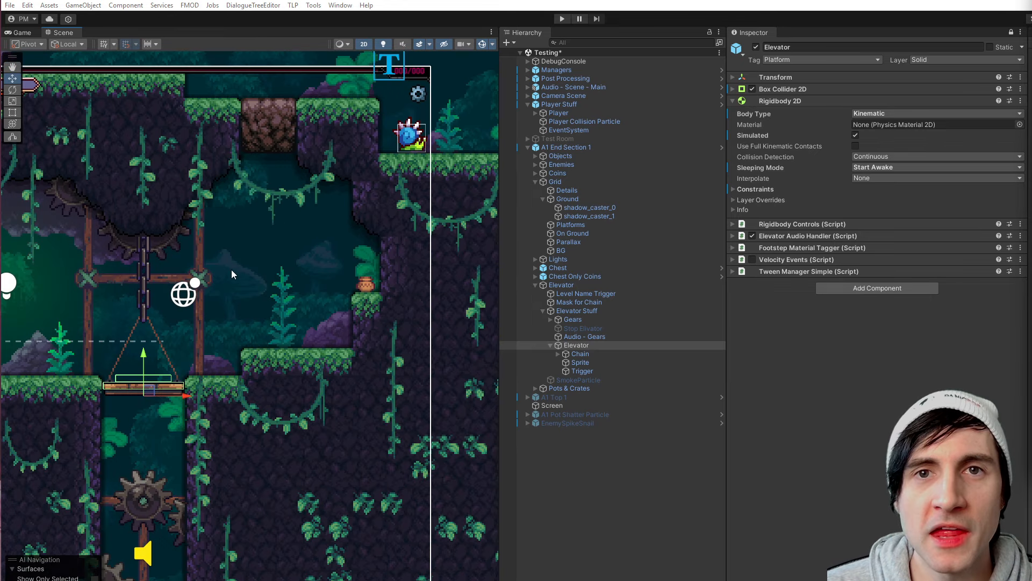
scroll(346, 291, "up", 5)
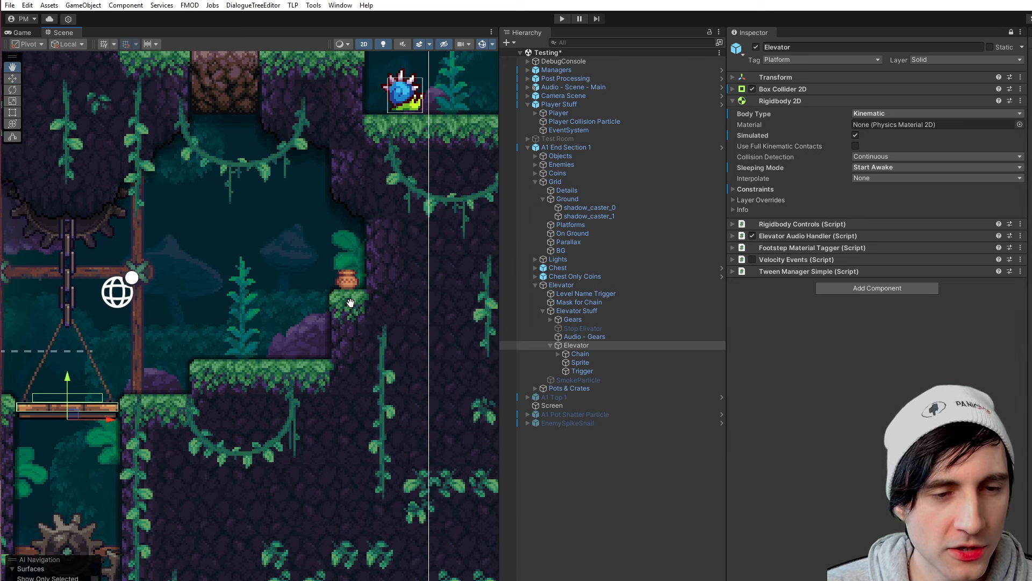
left_click(352, 271)
left_click(351, 279)
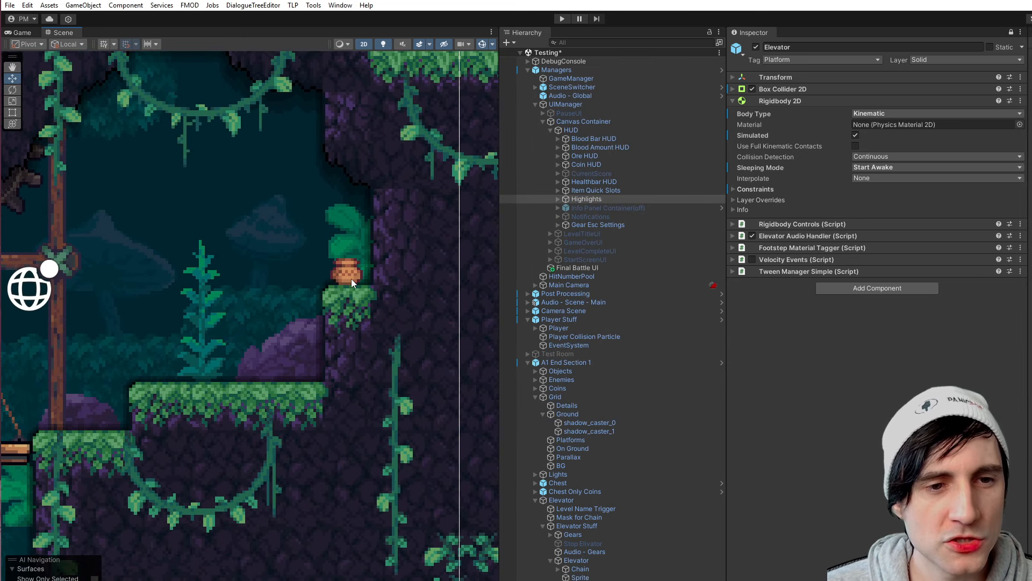
left_click(350, 273)
left_click(350, 272)
left_click(349, 272)
left_click(350, 272)
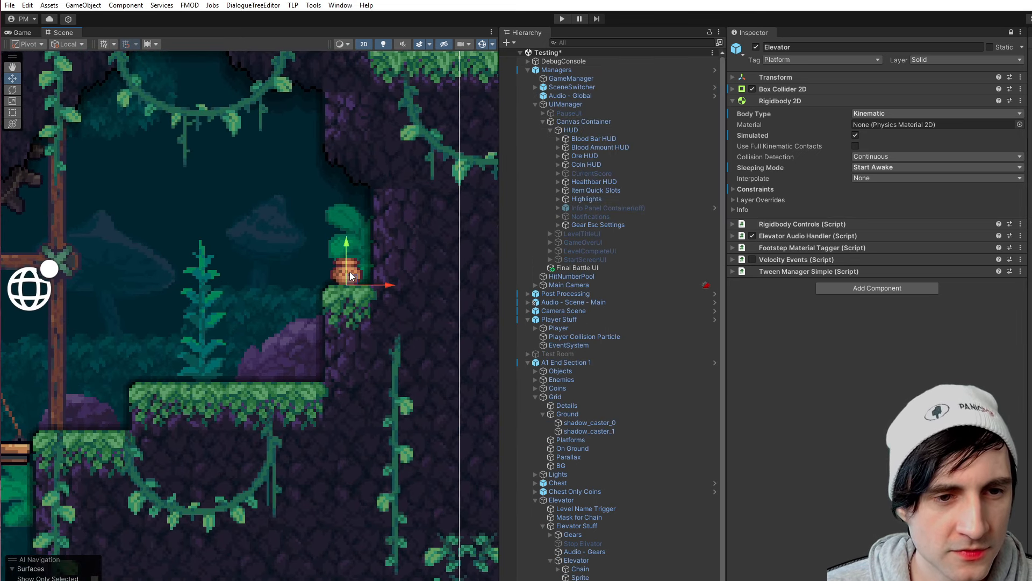
- Duplicate the ledge's clay pot and place the copy on the ground between the player and the elevator platform
scroll(332, 360, "down", 2)
scroll(591, 563, "down", 2)
left_click(591, 580)
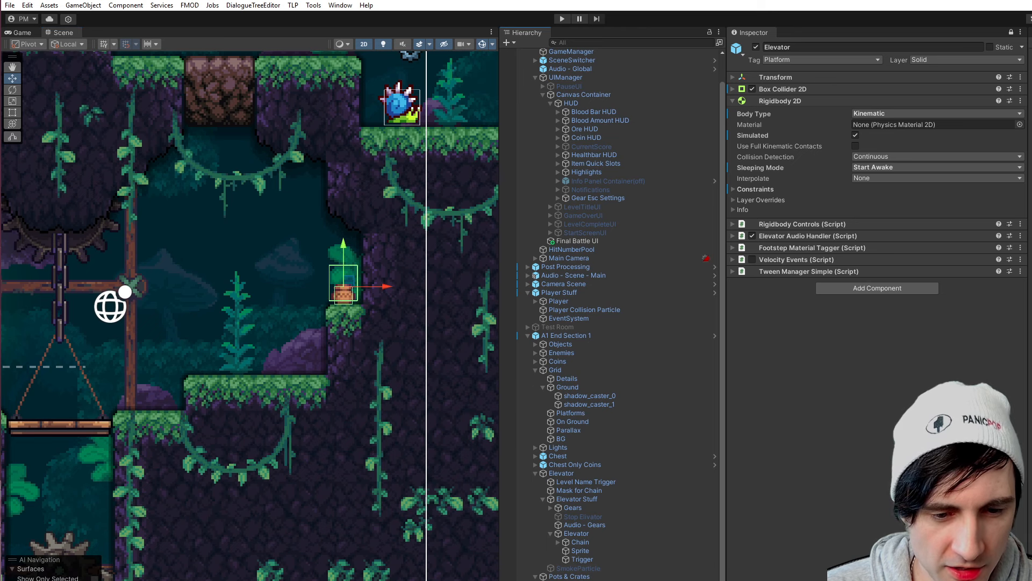
left_click(536, 579)
middle_click_drag(171, 401, 385, 355)
middle_click_drag(251, 367, 337, 365)
scroll(336, 365, "down", 5)
middle_click_drag(385, 392, 309, 388)
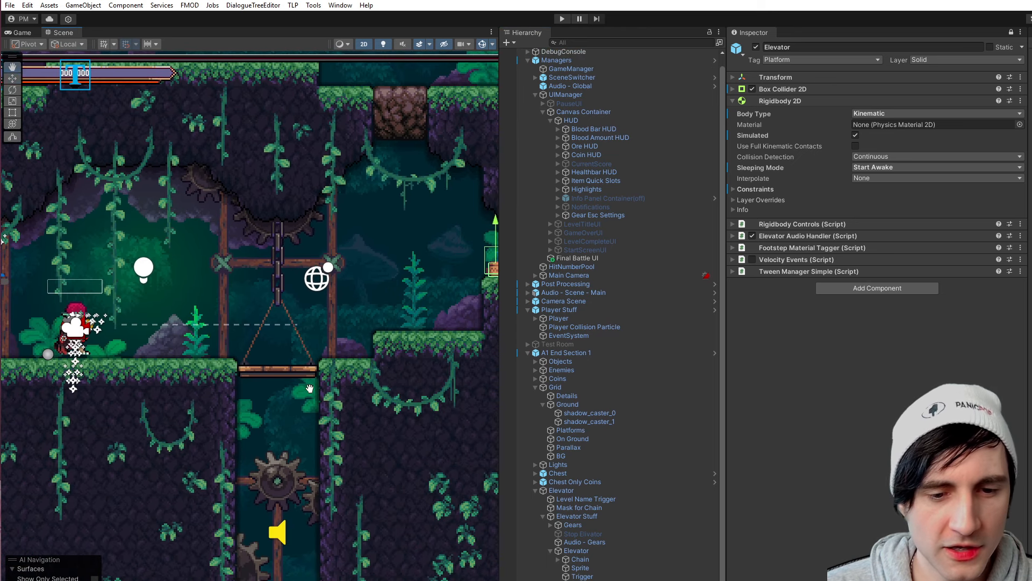
middle_click_drag(275, 515, 184, 505)
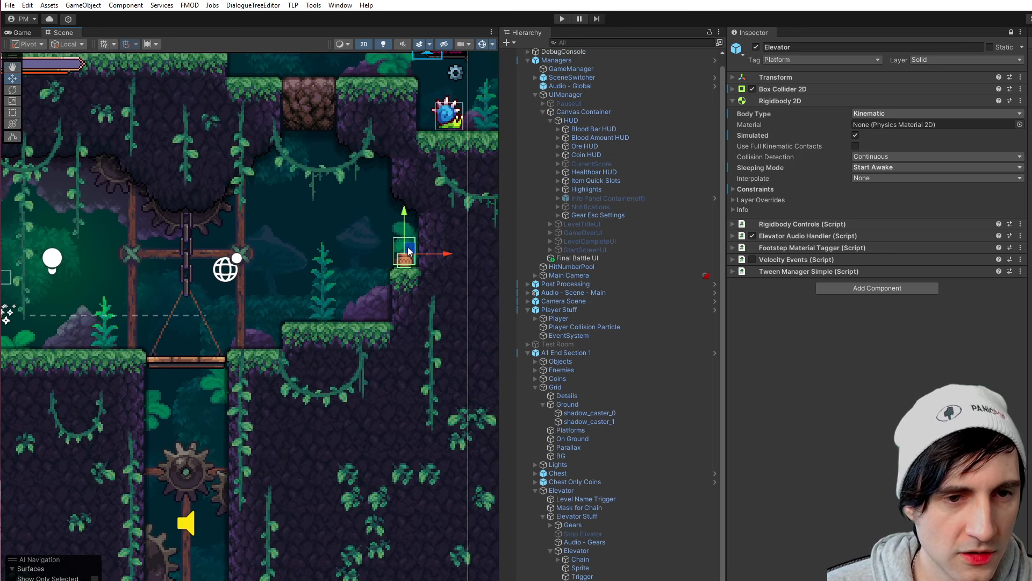
left_click_drag(409, 251, 121, 328)
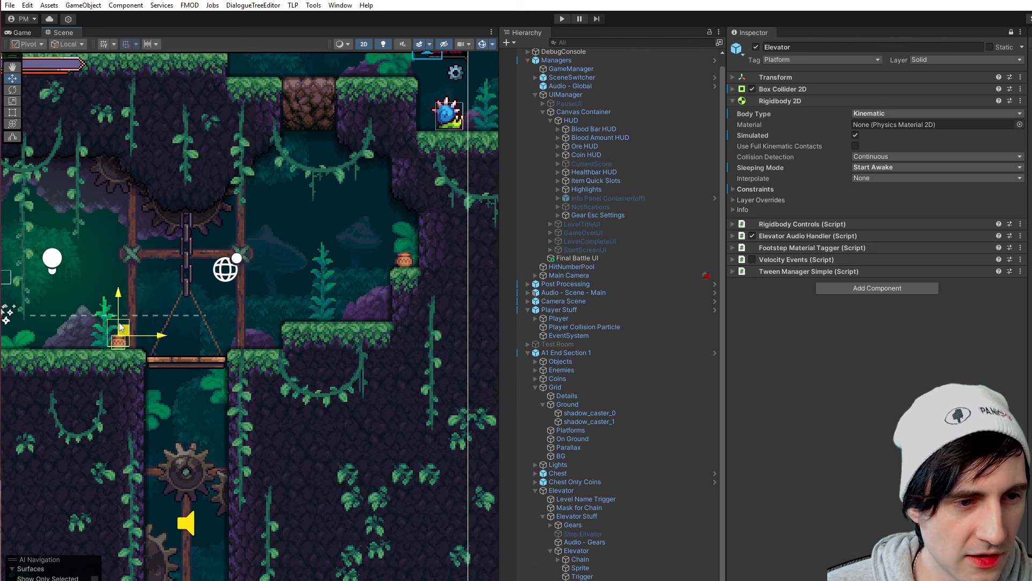
- Duplicate the ground pot twice and space the copies in a row from the elevator towards the player
middle_click_drag(118, 360, 246, 346)
key("ctrl+d")
left_click_drag(294, 323, 208, 325)
key("ctrl+d")
scroll(211, 350, "down", 1)
middle_click_drag(221, 339, 304, 338)
middle_click_drag(359, 311, 329, 305)
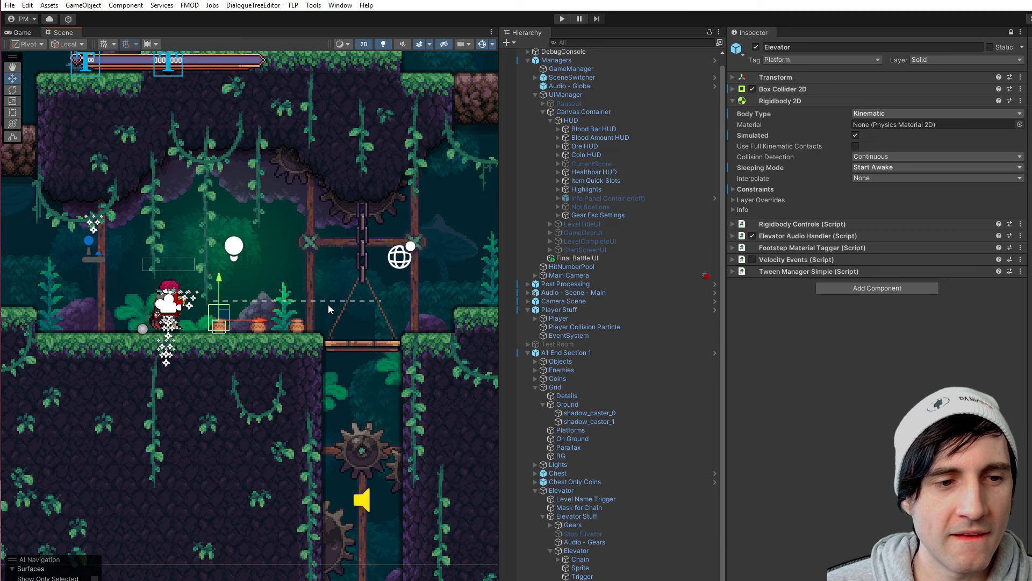
scroll(351, 262, "up", 1)
- Play-test the scene in an enlarged Game view, breaking the three new pots with the player's attacks and walking towards the elevator
key("ctrl+p")
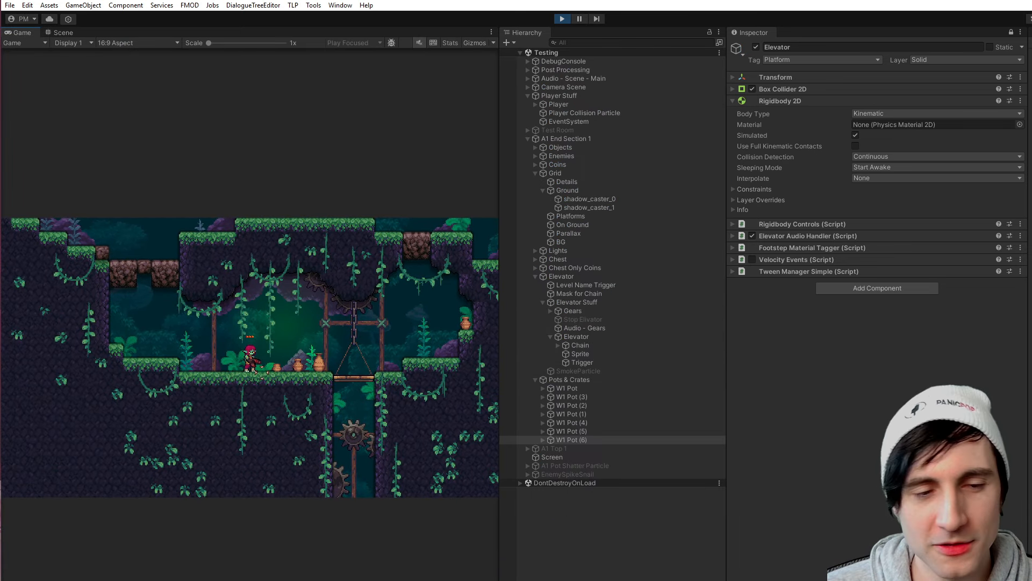
left_click_drag(501, 342, 955, 370)
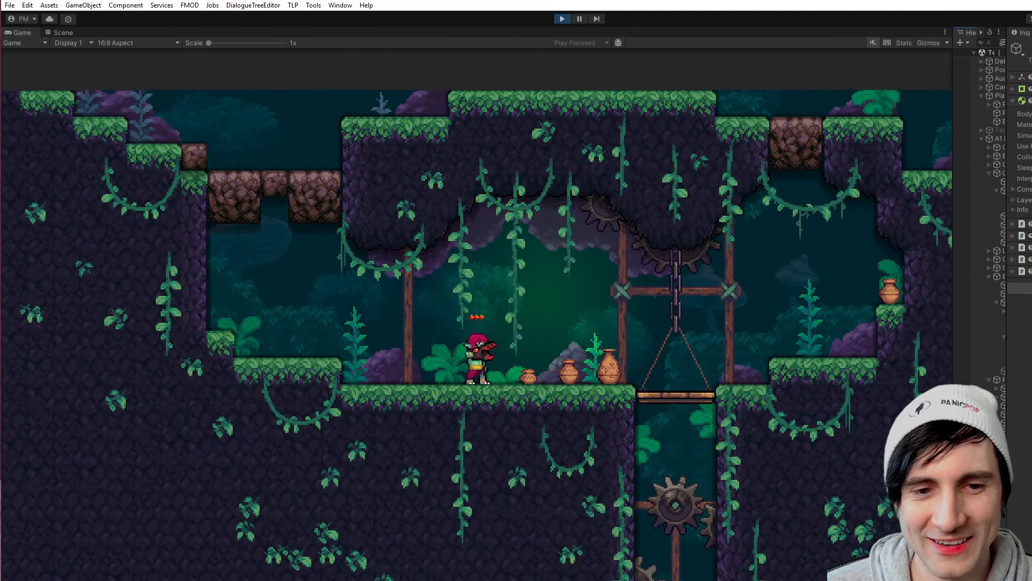
left_click(515, 320)
key("a")
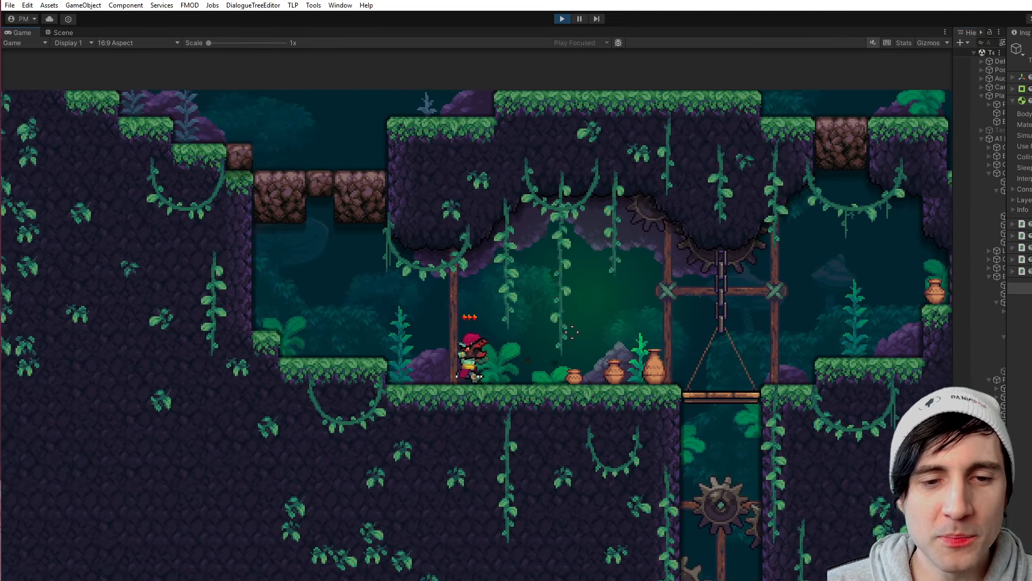
key("d")
left_click(491, 282)
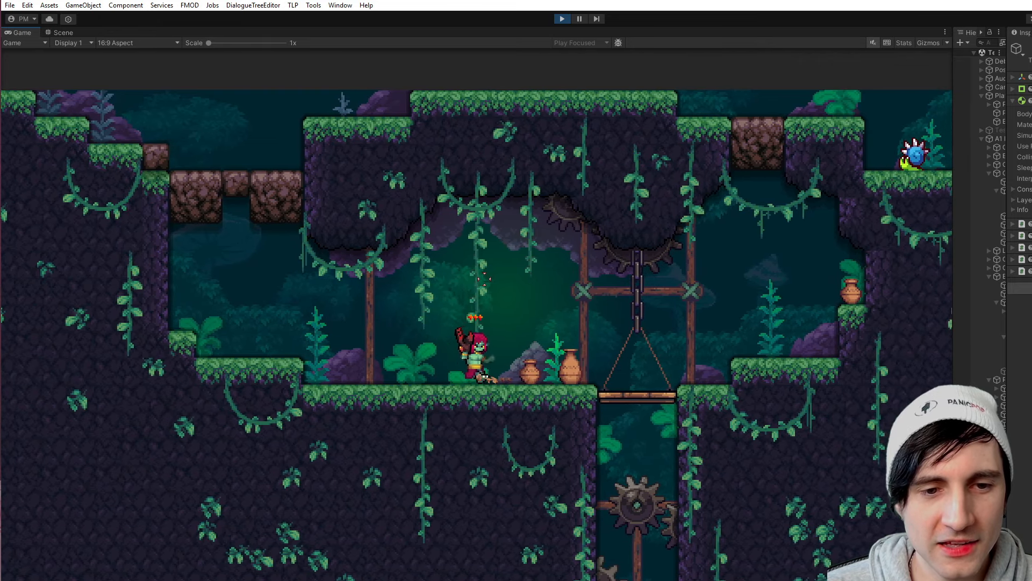
key("a")
key("a")
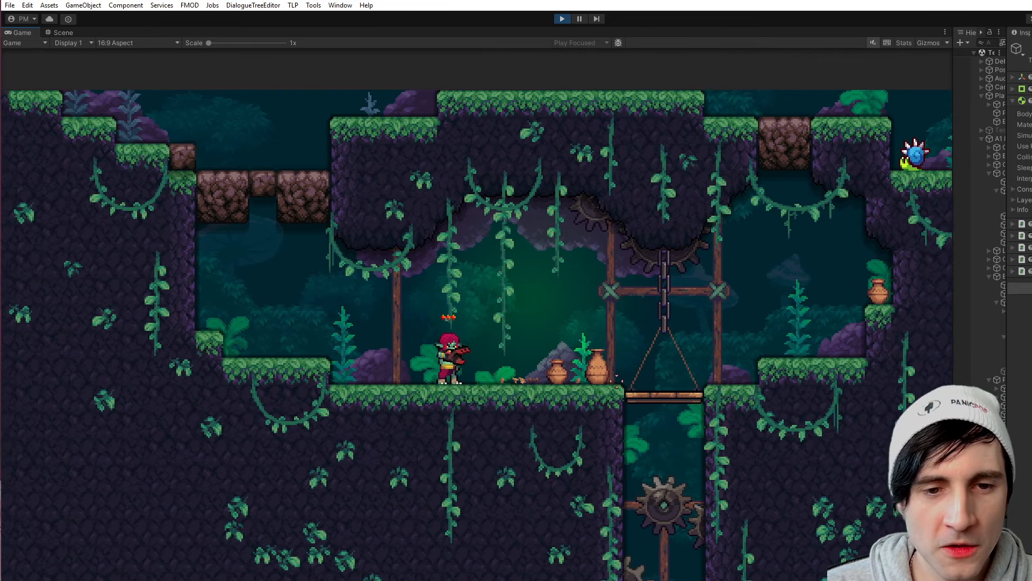
left_click(687, 386)
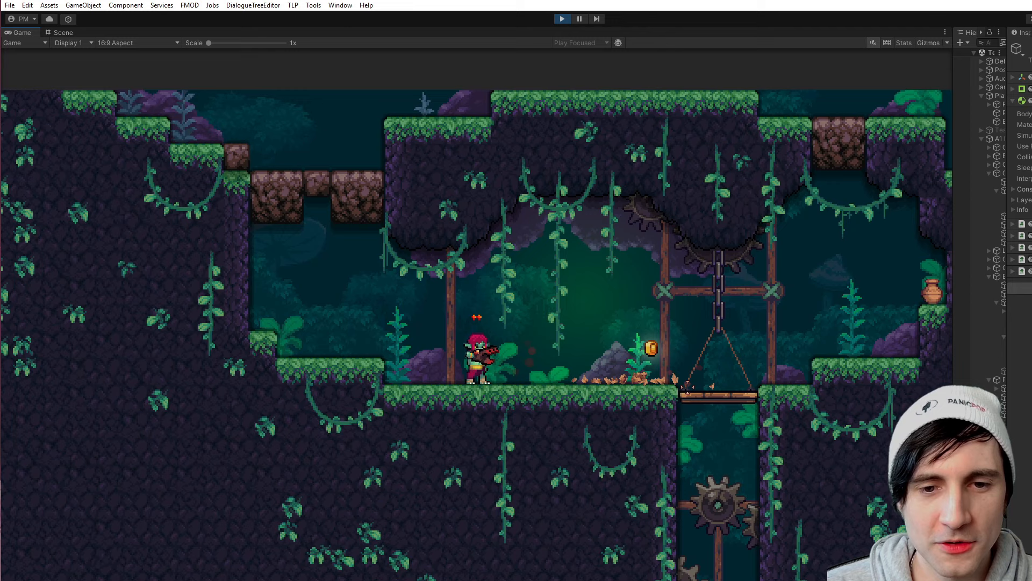
key("d")
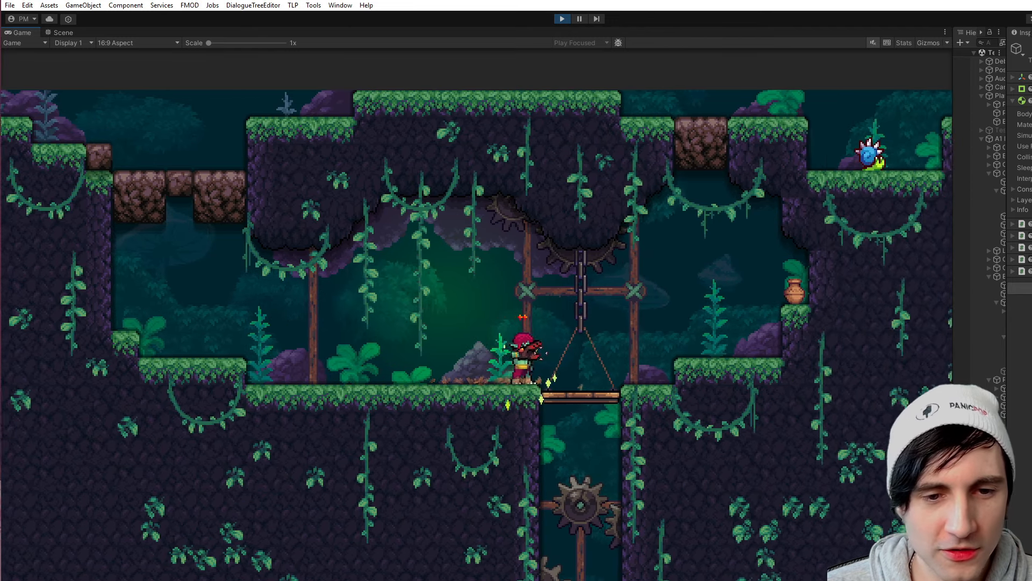
- Play-test more of the player's attacks while walking away from the elevator, and stop play mode
key("a")
left_click(304, 334)
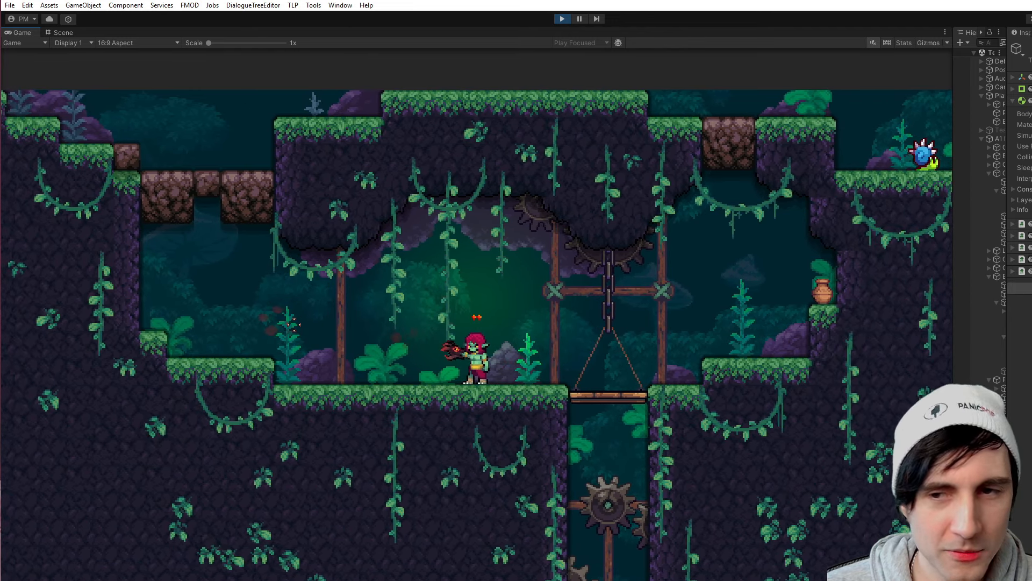
key("d")
left_click(285, 325)
right_click(306, 311)
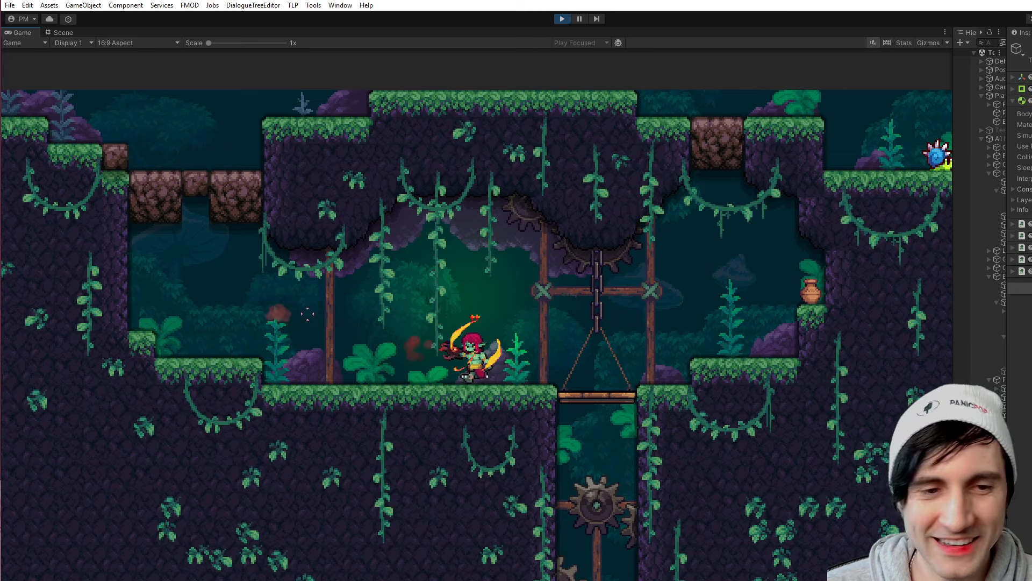
key("a")
key("ctrl+s")
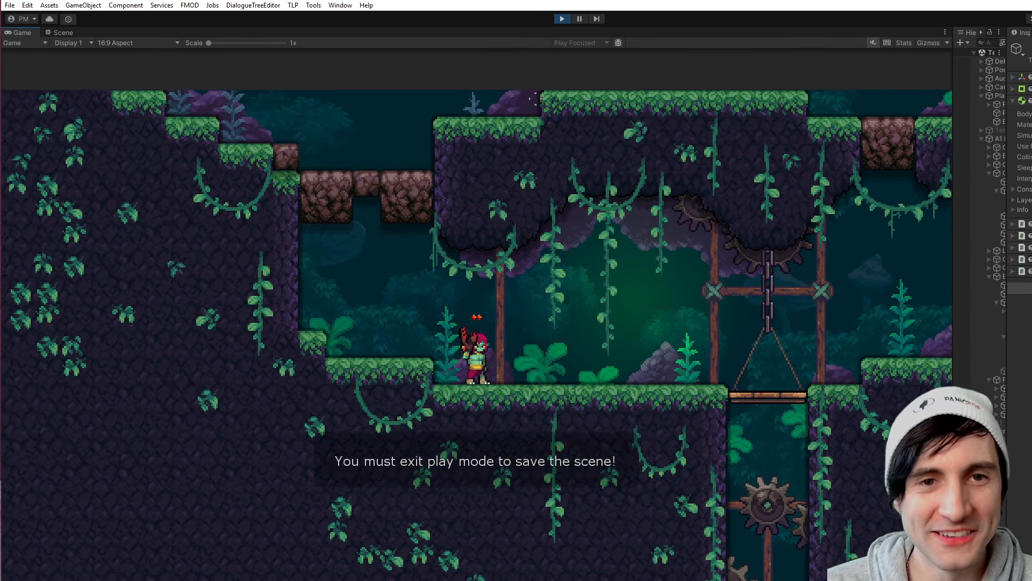
left_click(563, 20)
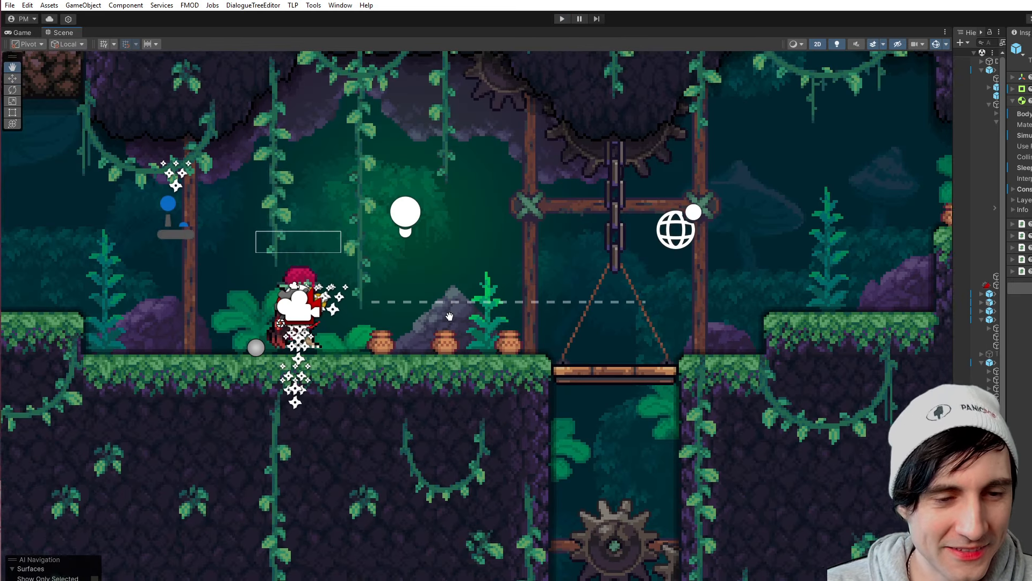
- Select the ground pot nearest the player and show its Rigidbody 2D settings in a widened Inspector, with the Pot script collapsed
scroll(552, 343, "up", 2)
left_click_drag(953, 250, 646, 250)
left_click_drag(984, 208, 808, 242)
middle_click_drag(244, 344, 271, 339)
scroll(272, 339, "up", 1)
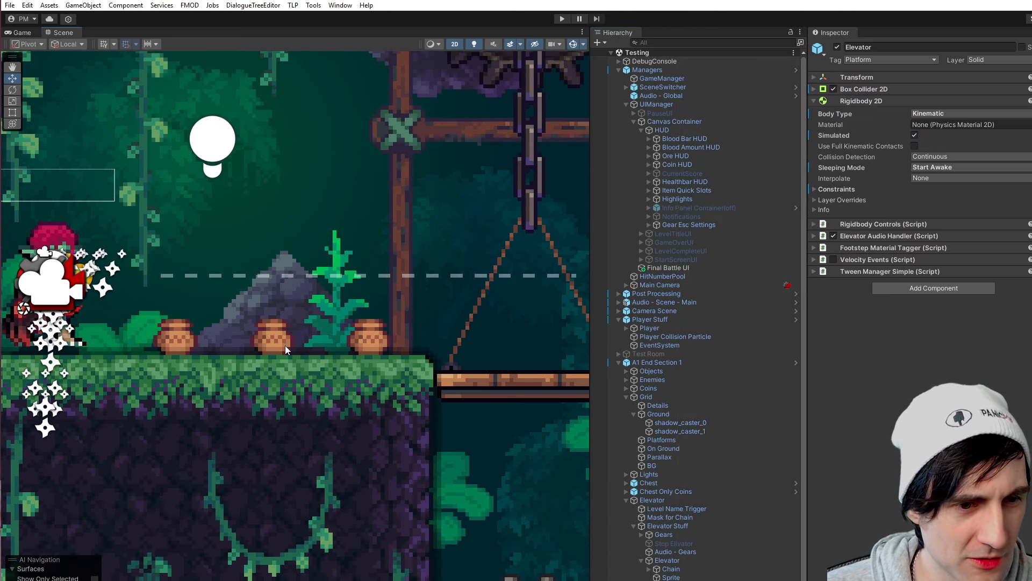
scroll(646, 404, "down", 2)
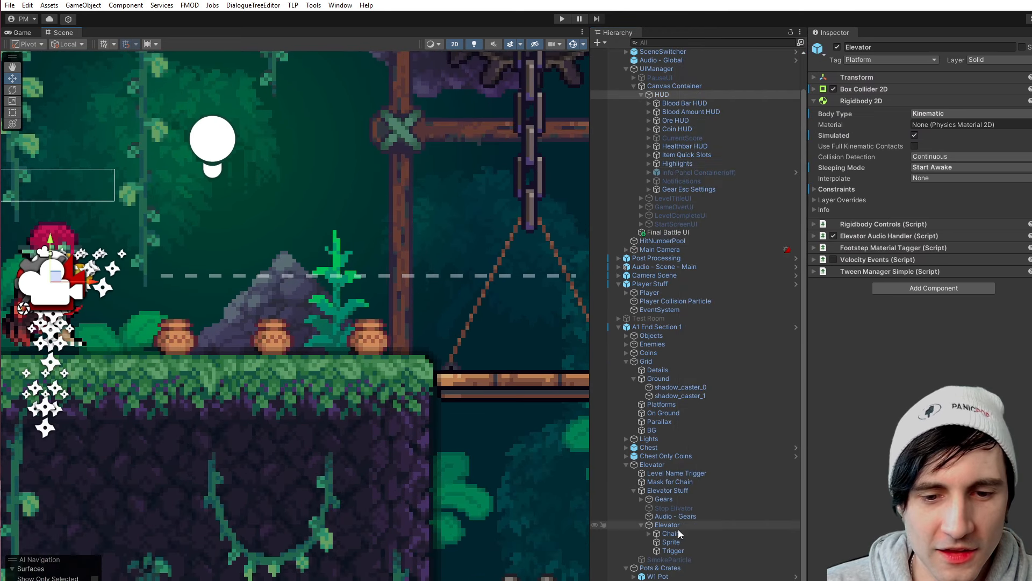
left_click(676, 579)
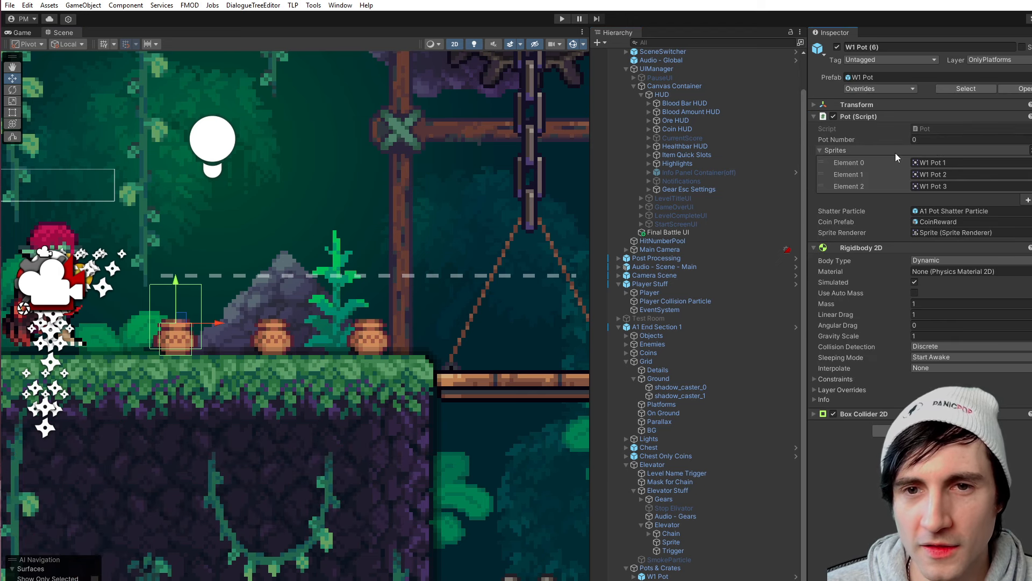
left_click_drag(804, 155, 537, 140)
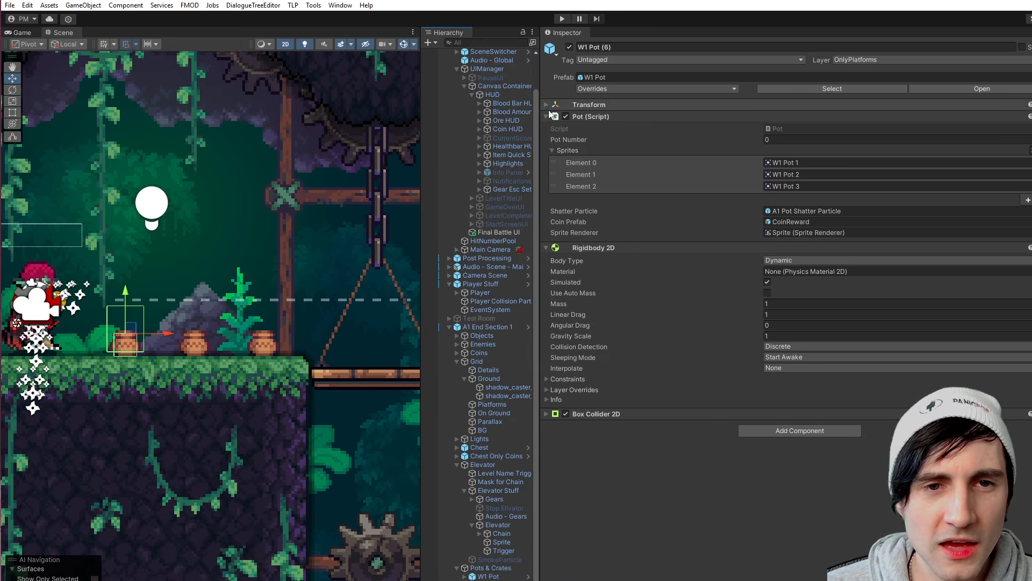
left_click(545, 117)
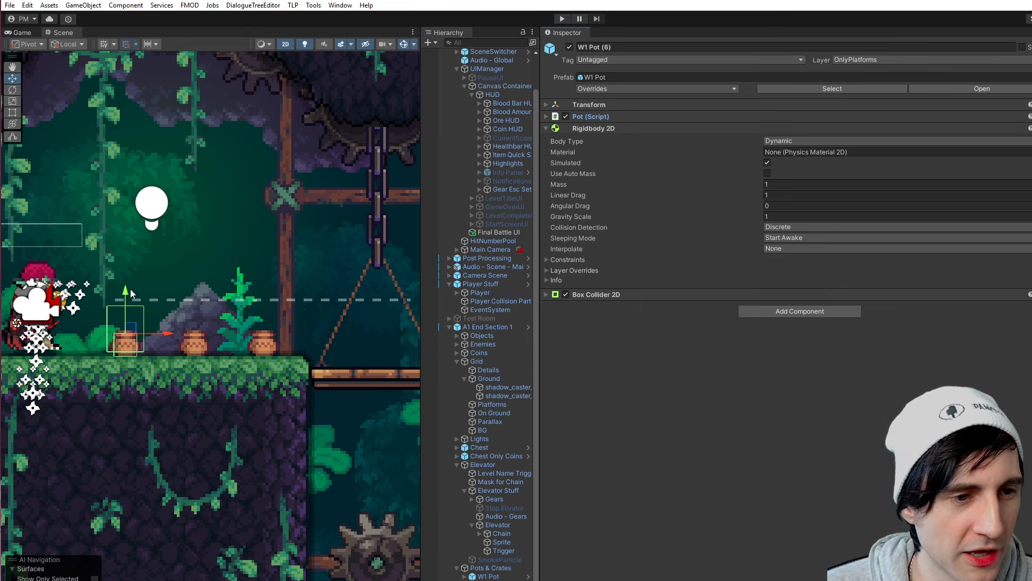
- Raise the pot nearest the player high into the air inside the elevator chamber, leaving the other two on the ground
left_click_drag(130, 289, 130, 82)
middle_click_drag(226, 274, 293, 355)
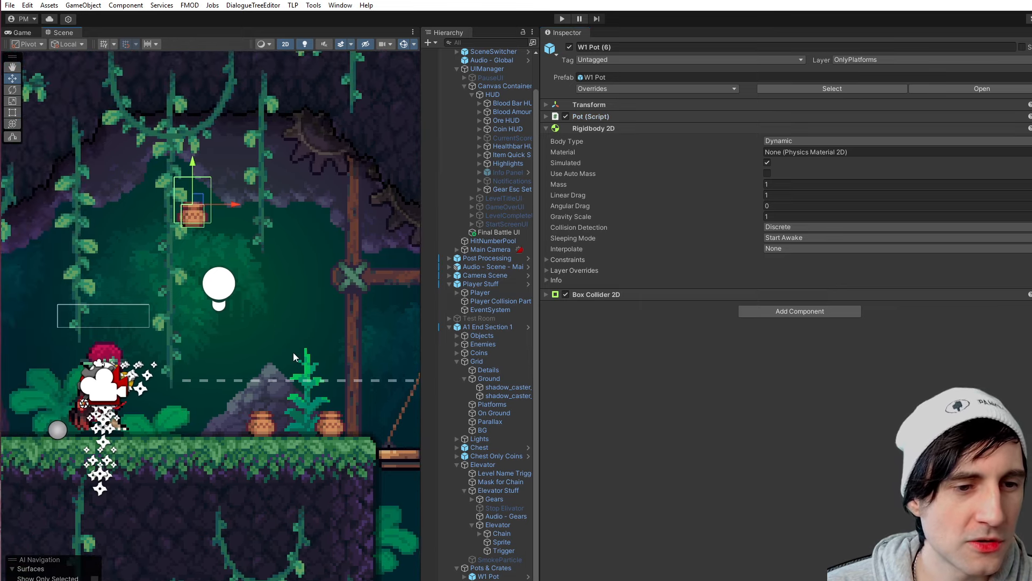
left_click(263, 423)
left_click(264, 424)
scroll(208, 259, "down", 5)
middle_click_drag(208, 259, 271, 249)
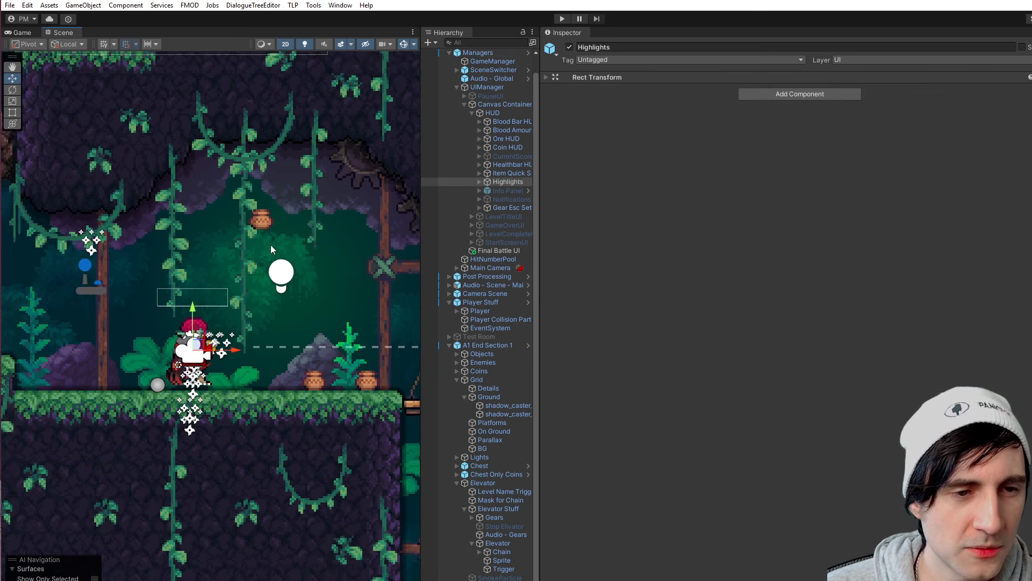
scroll(271, 248, "down", 1)
left_click(267, 230)
left_click(268, 232)
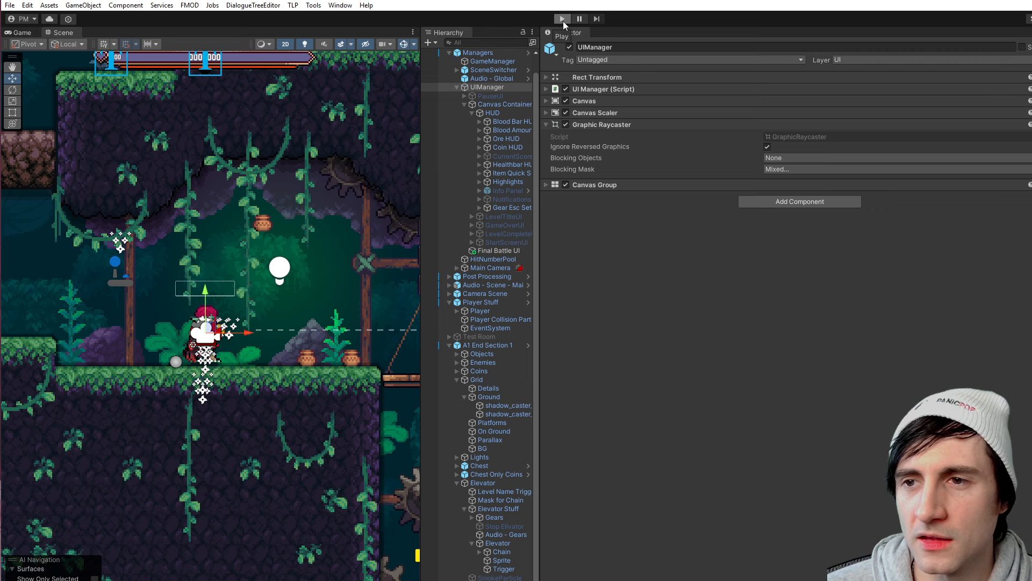
- Run the scene in an enlarged Game view and select the remaining pots W1 Pot (4) and W1 Pot (1) for inspection
left_click(562, 19)
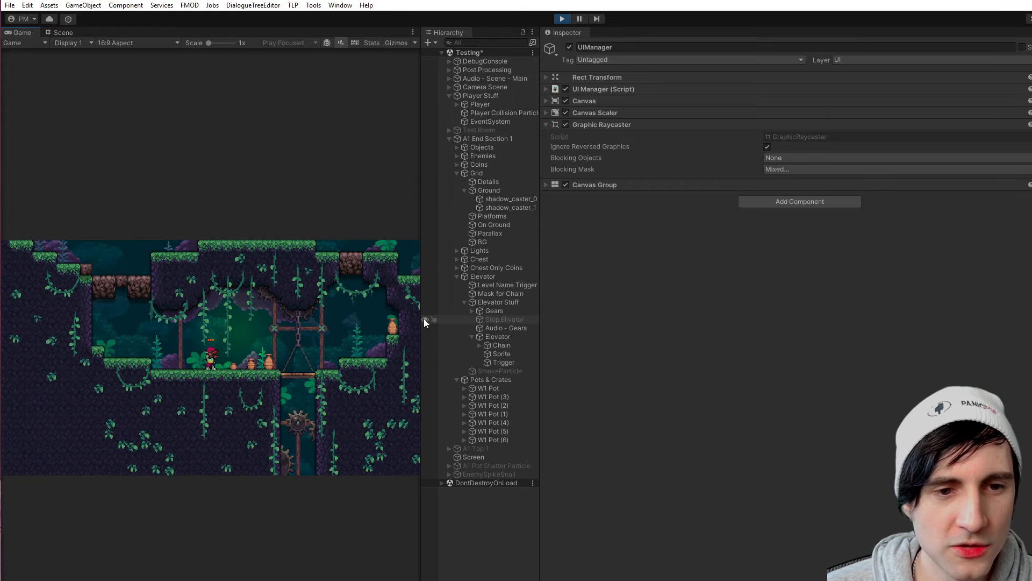
left_click_drag(422, 328, 745, 345)
left_click(818, 422)
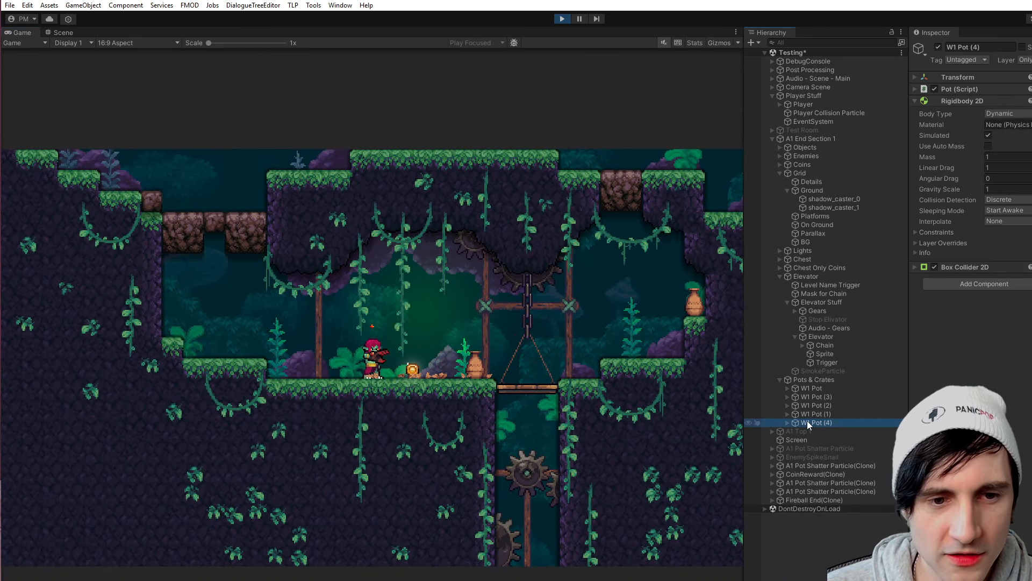
left_click(815, 414)
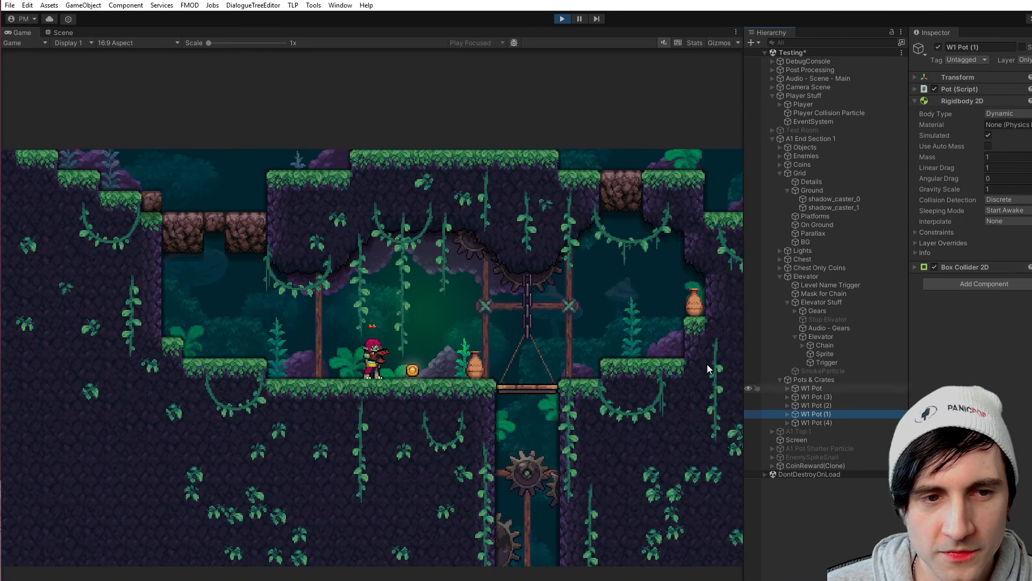
- In the Scene view during play, lift W1 Pot (4) beside the elevator into the air and let it drop, twice
left_click(65, 33)
left_click(824, 397)
left_click(821, 421)
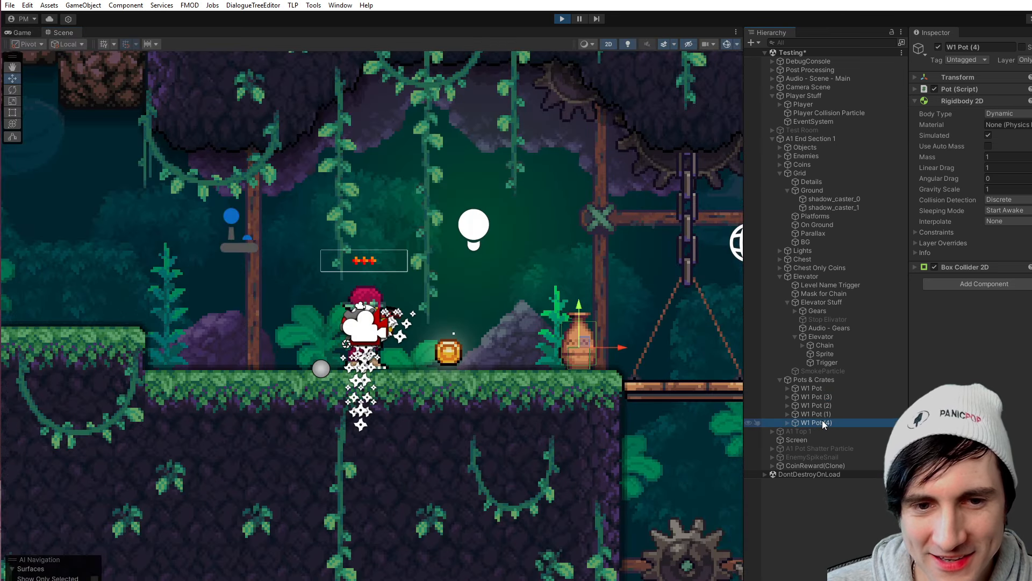
left_click_drag(579, 310, 560, 140)
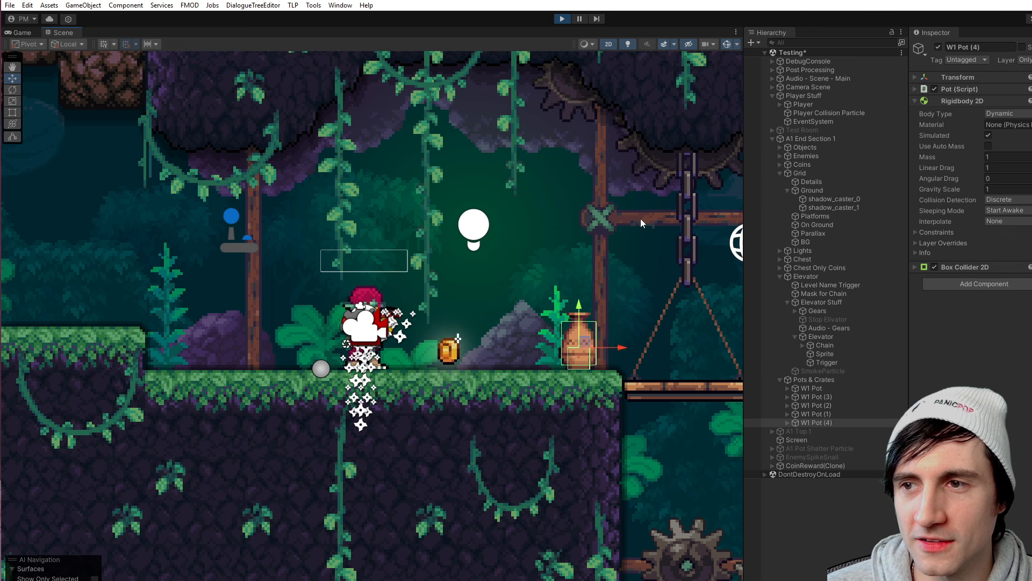
left_click_drag(579, 310, 582, 142)
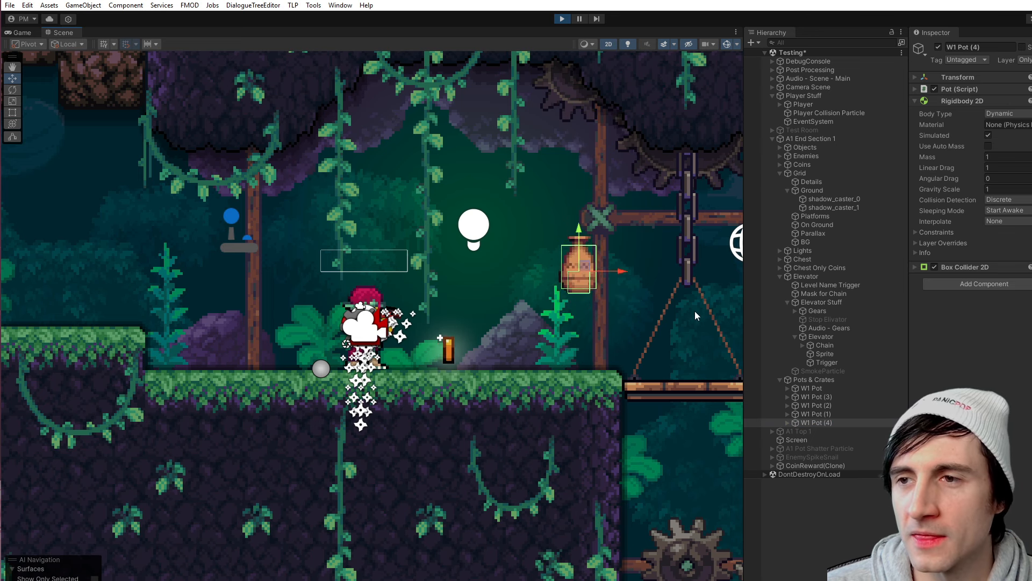
- Move W1 Pot (4) onto the dirt blocks above the far side of the chamber while the scene is running
scroll(435, 246, "down", 4)
middle_click_drag(262, 227, 362, 302)
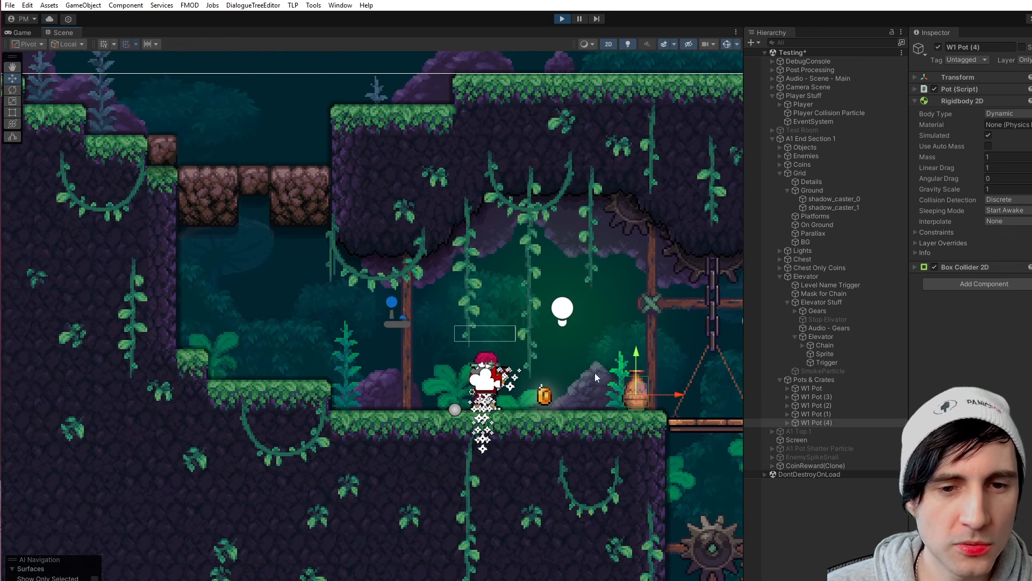
left_click_drag(636, 384, 215, 120)
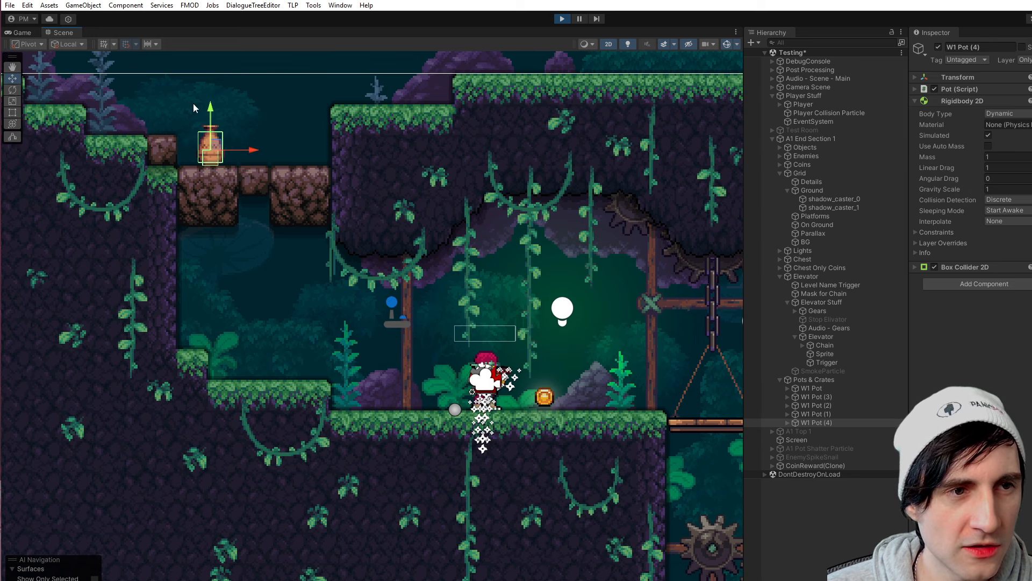
- In the running game, destroy the dirt block under the pot so it falls, break the pot, and stop play mode
left_click(20, 33)
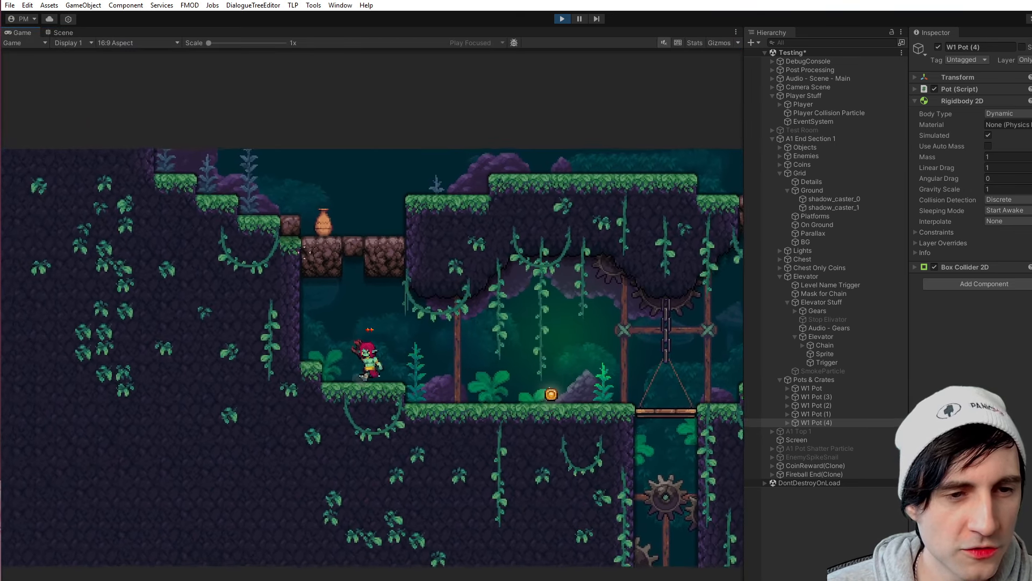
left_click(317, 273)
key("d")
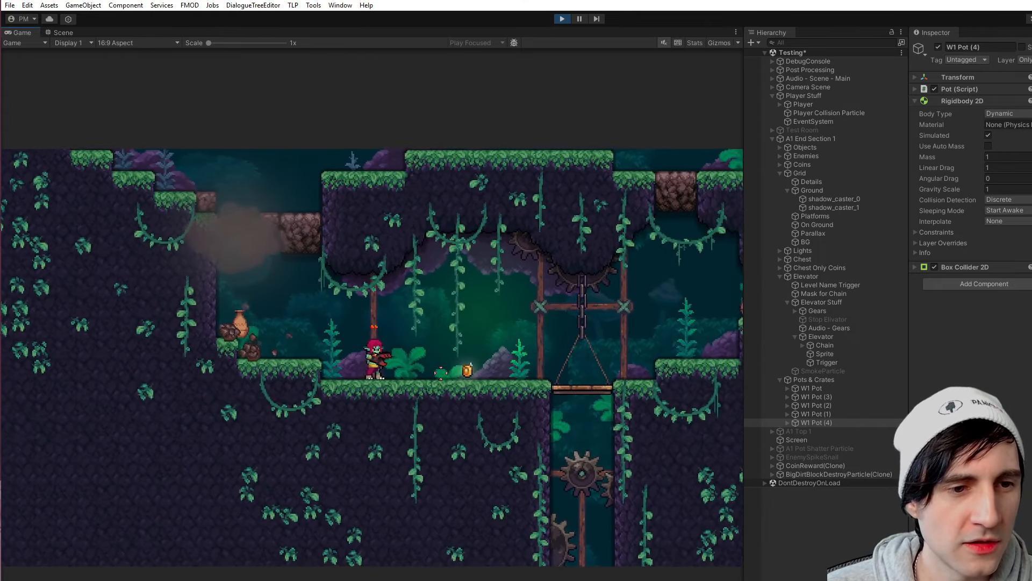
key("a")
key("space")
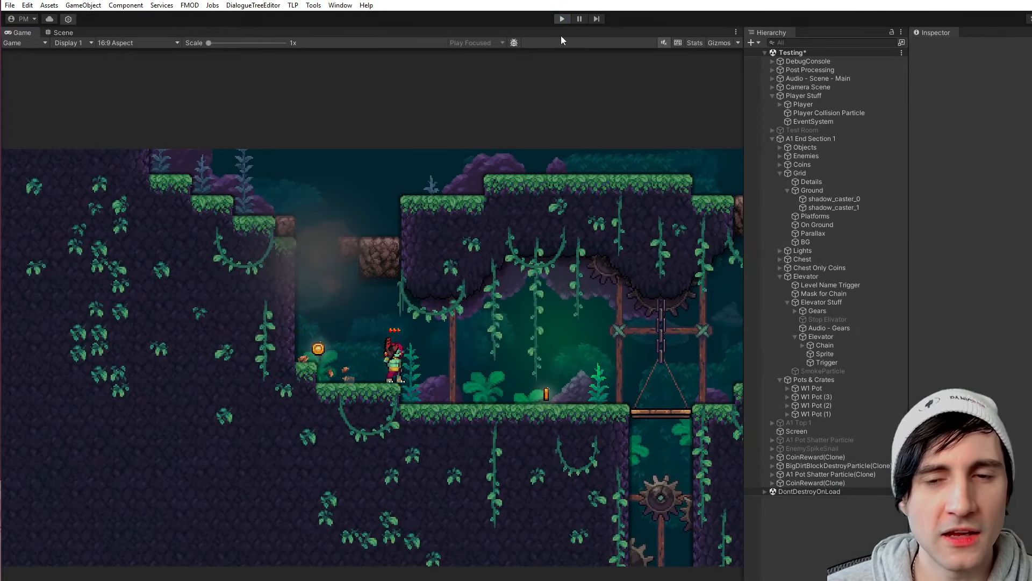
left_click(562, 19)
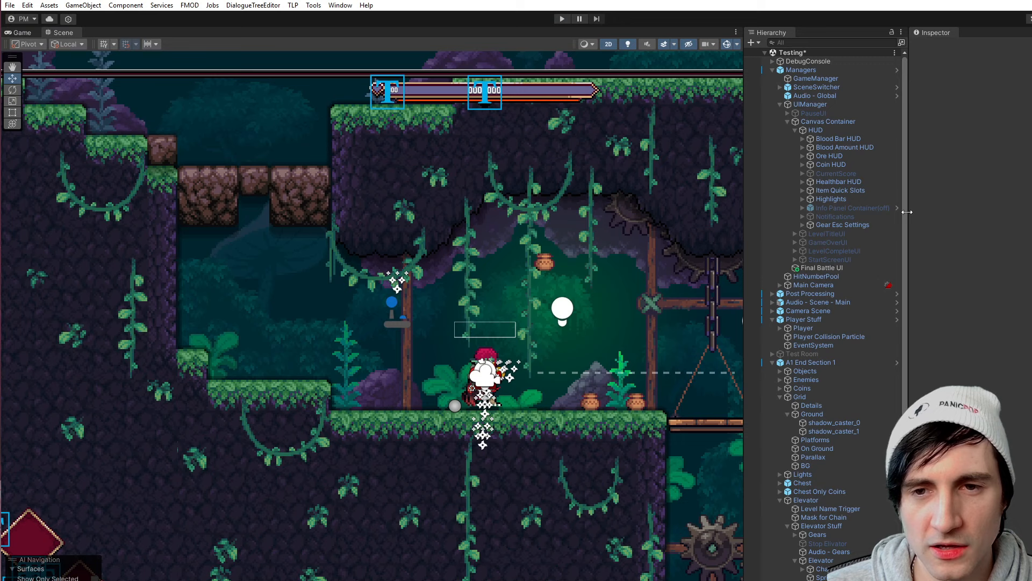
- Select the pot nearest the elevator, expand its Box Collider 2D below the Rigidbody 2D, and examine its collider outlines up close
left_click_drag(908, 212, 802, 212)
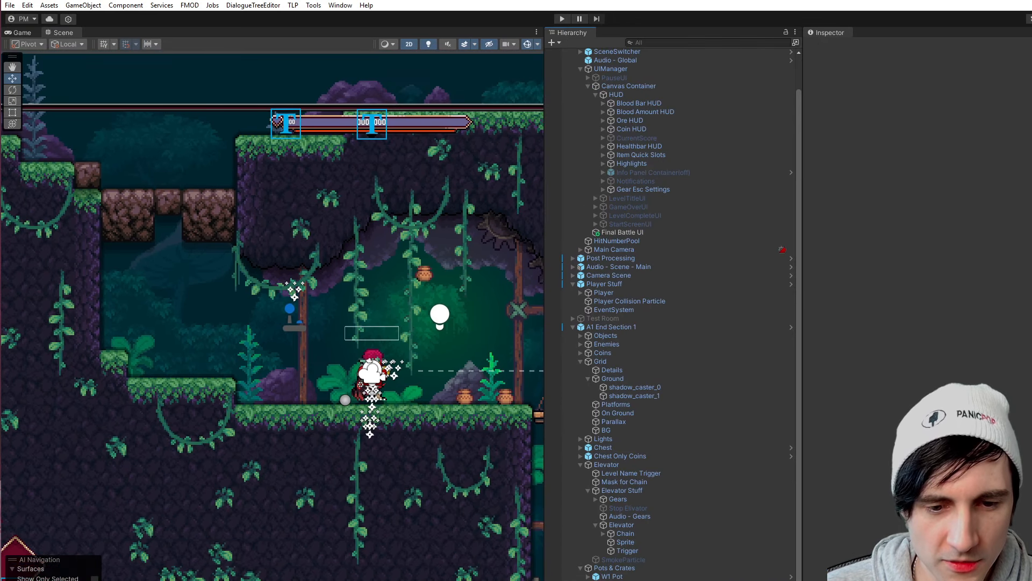
left_click_drag(799, 170, 684, 185)
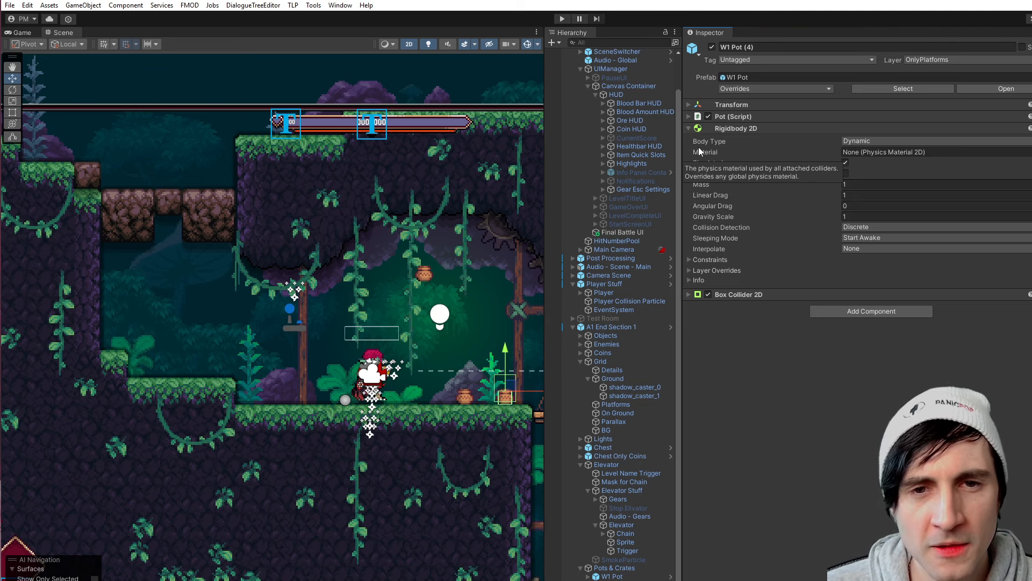
mouse_move(682, 154)
left_mouse_down()
mouse_move(569, 156)
mouse_move(668, 162)
left_mouse_up()
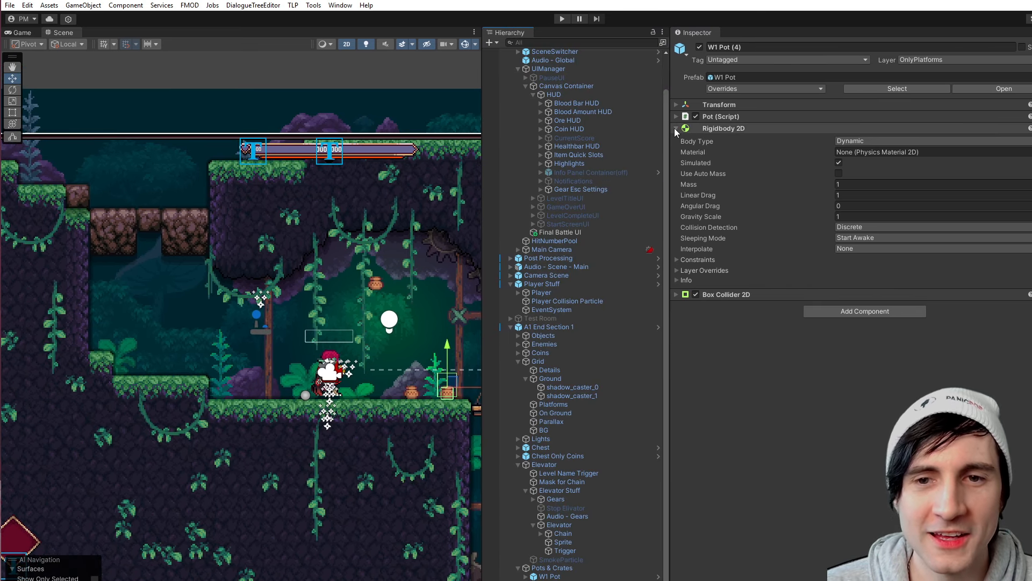
left_click(676, 295)
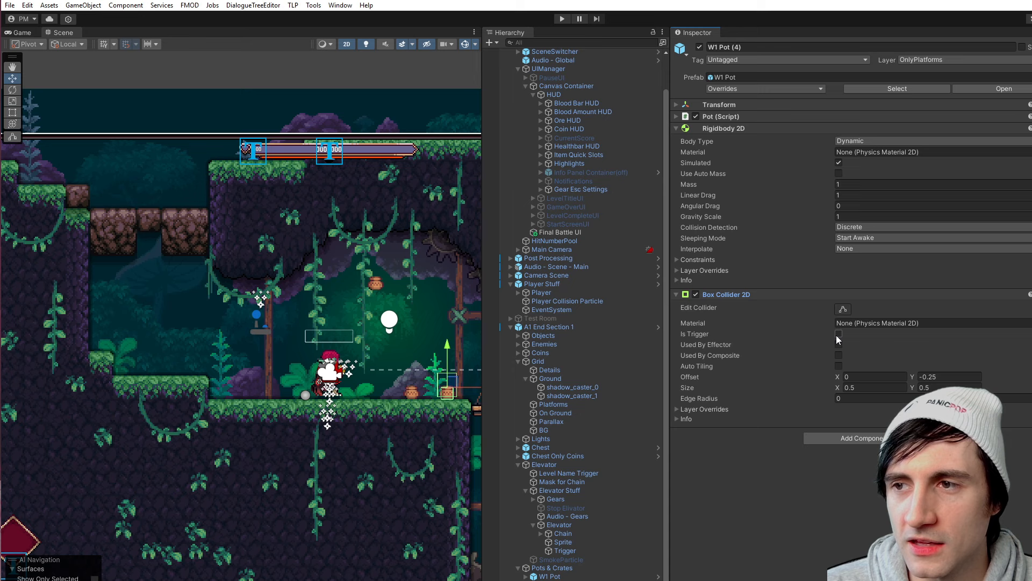
middle_click_drag(400, 371, 292, 328)
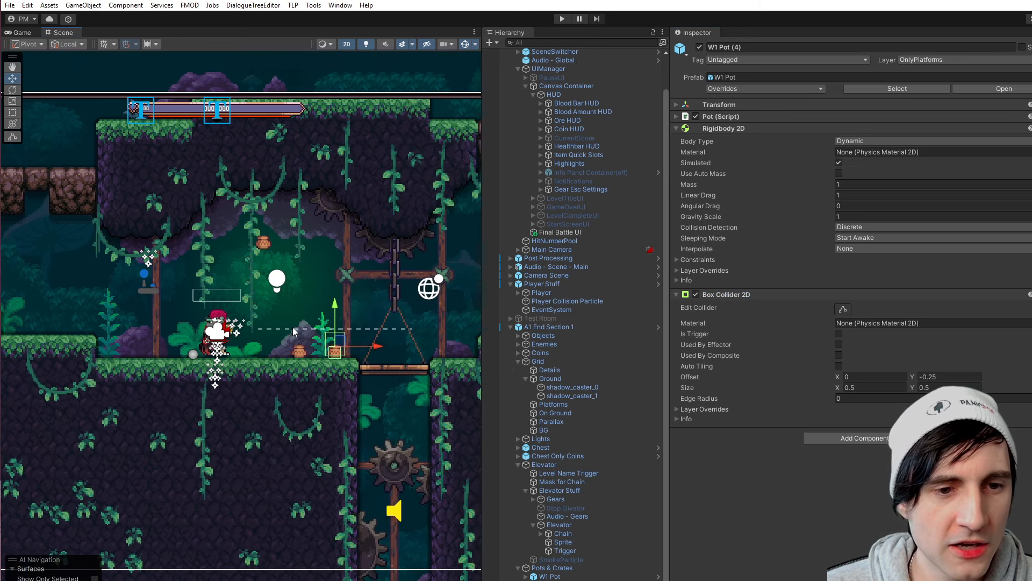
scroll(347, 357, "up", 14)
scroll(417, 404, "up", 2)
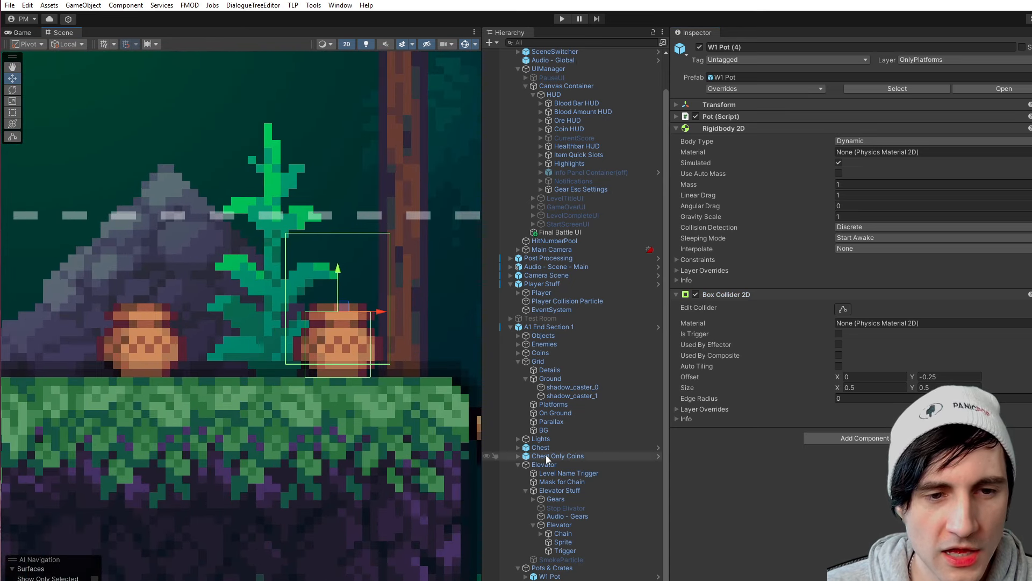
scroll(363, 327, "down", 3)
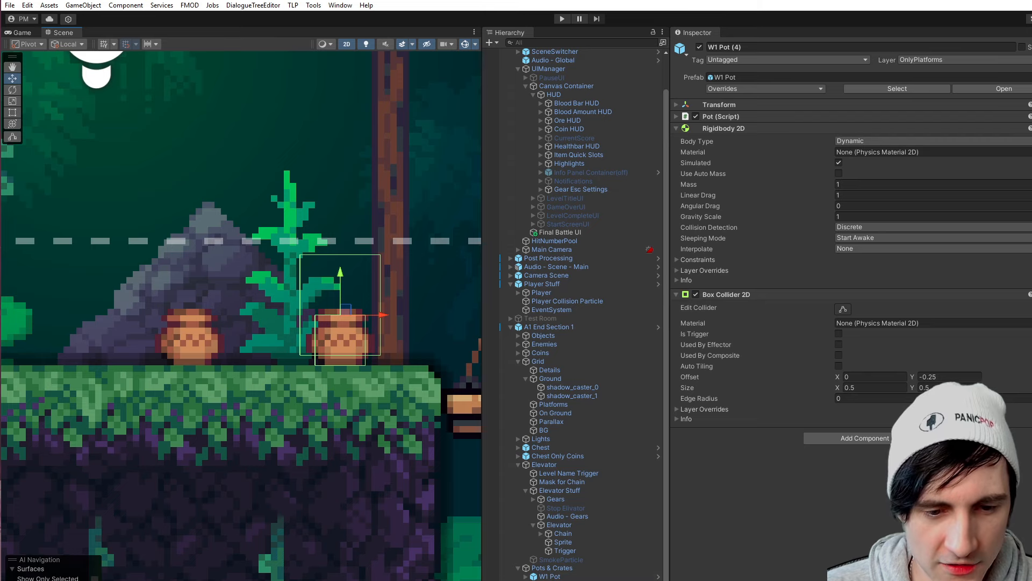
- Open the W1 Pot prefab in context, select its Trigger child, and toggle the Box Collider 2D's Is Trigger option off and back on
key("p")
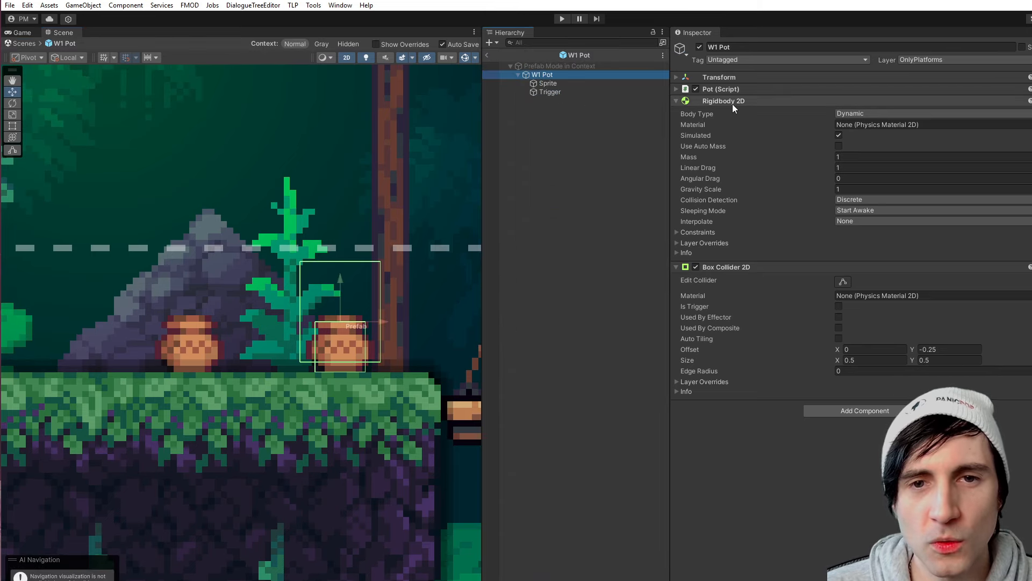
left_click(551, 91)
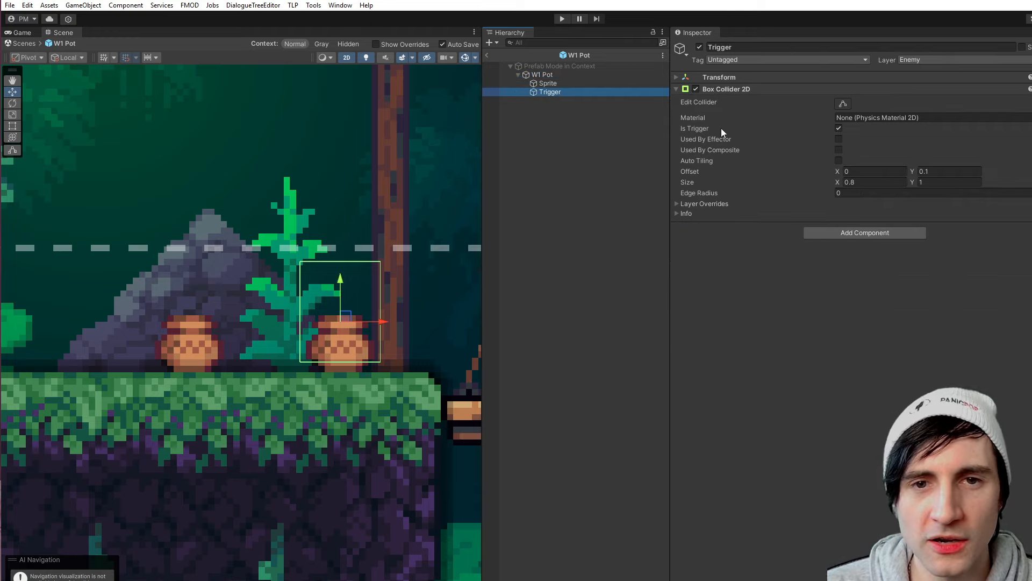
left_click(839, 128)
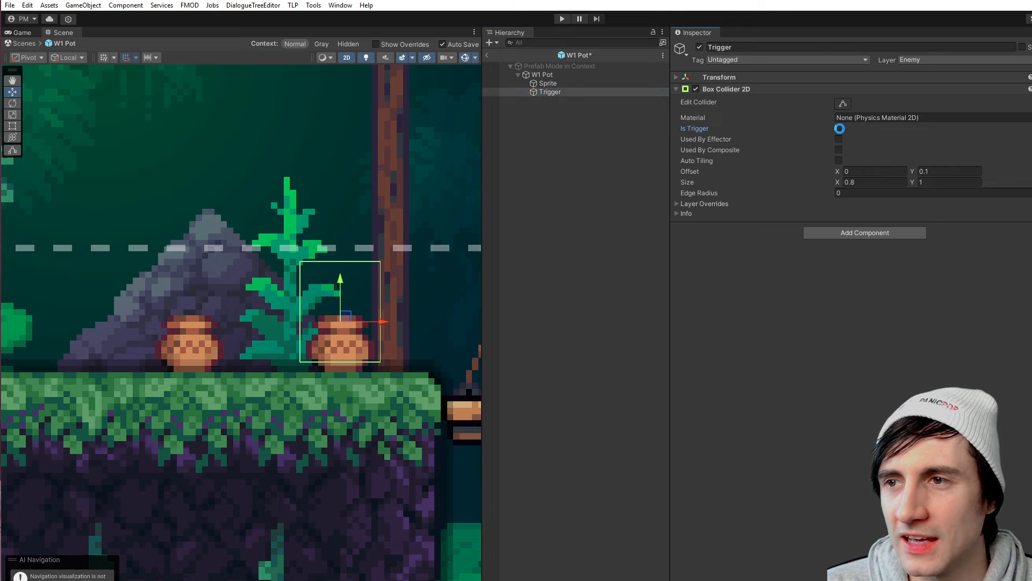
scroll(325, 286, "up", 2)
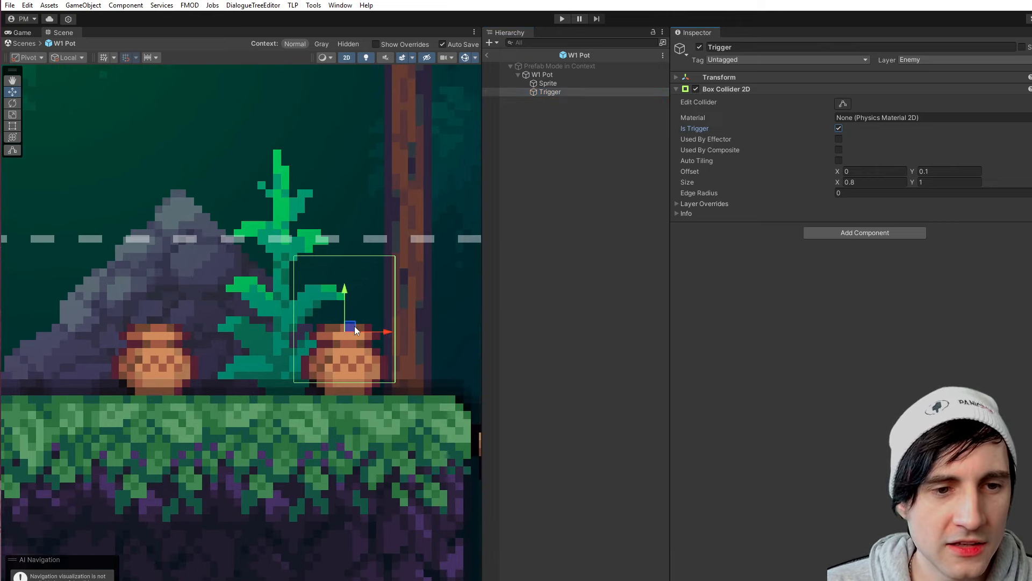
- Try moving the Trigger child in the scene, undo the move, and widen the Inspector
left_click_drag(366, 329, 385, 309)
key("ctrl+z")
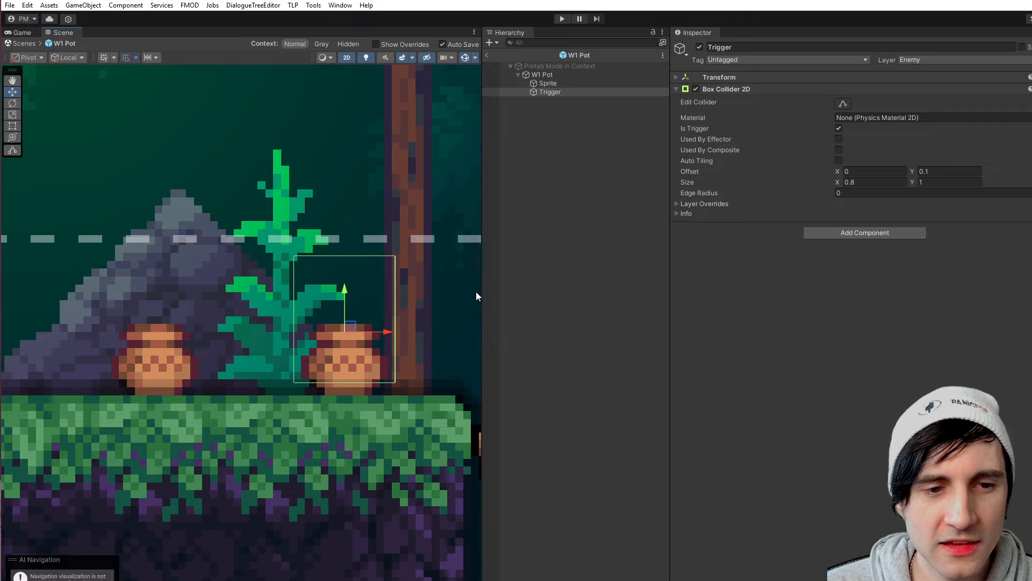
left_click_drag(662, 186, 595, 191)
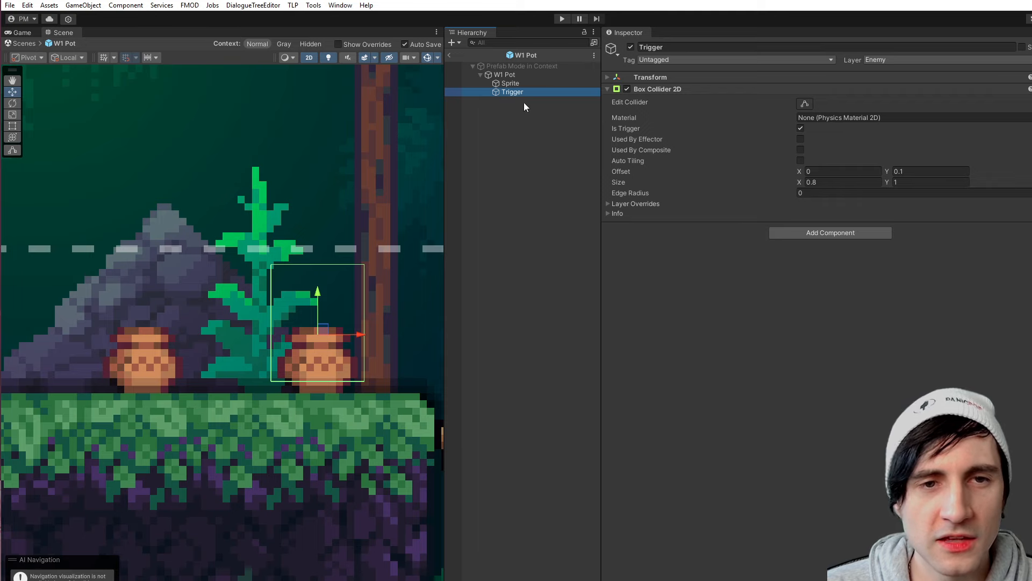
- Select the W1 Pot root object and toggle its Box Collider 2D component off and back on
left_click(510, 83)
left_click(507, 75)
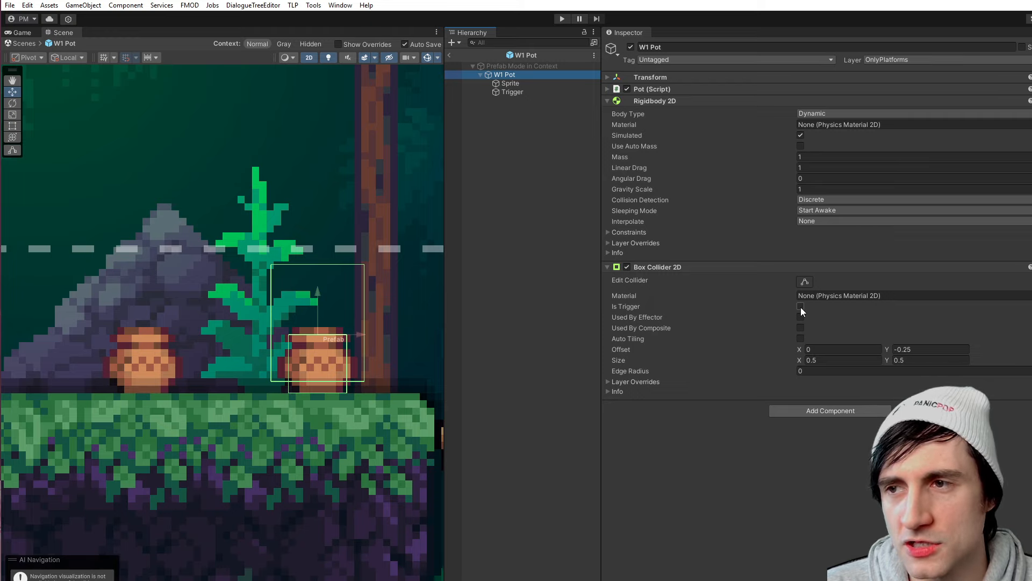
scroll(326, 367, "up", 5)
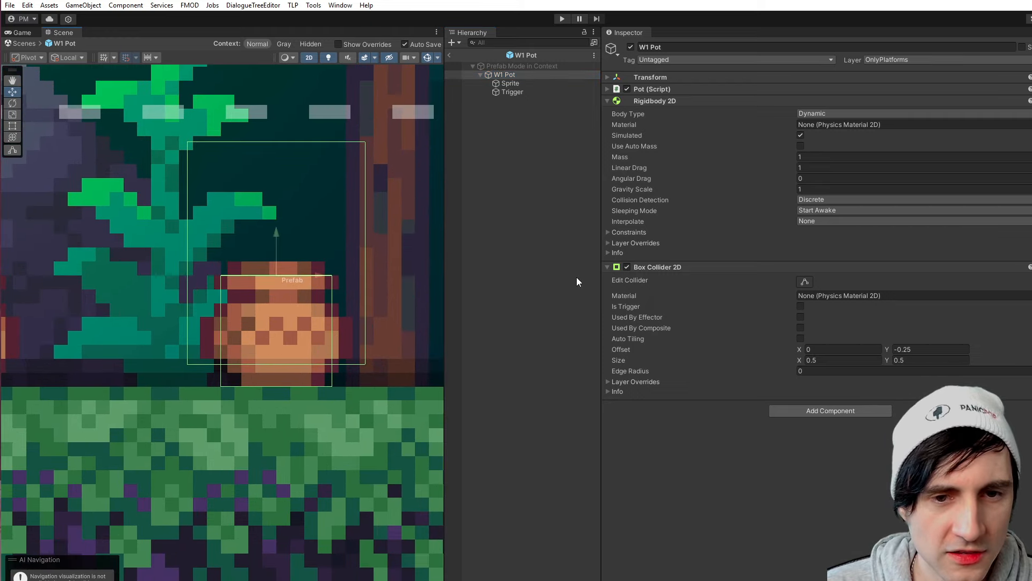
left_click(627, 267)
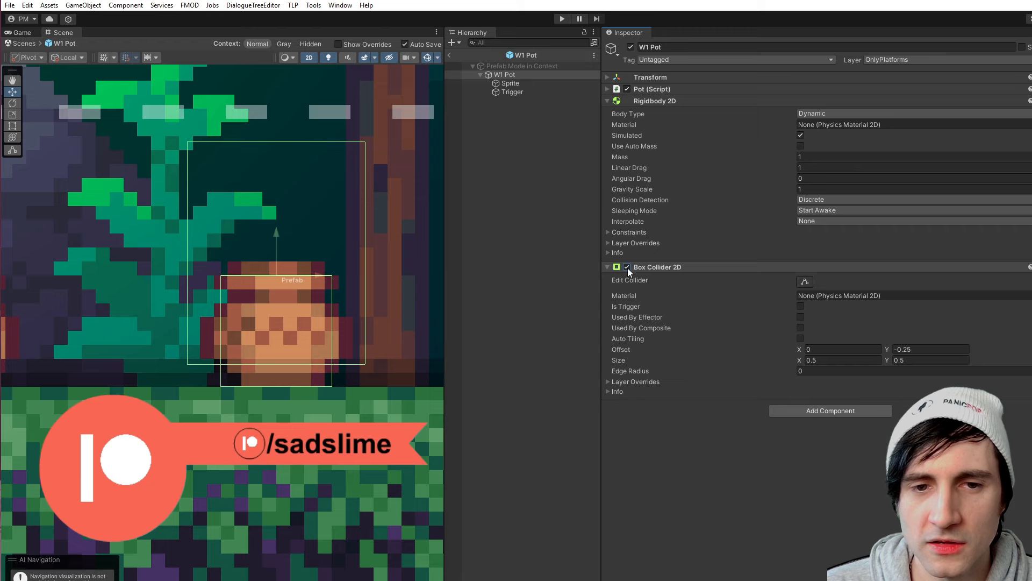
left_click(628, 268)
- Check the Trigger child's collider outline once more, then leave the W1 Pot prefab and return to the elevator chamber scene
left_click(508, 92)
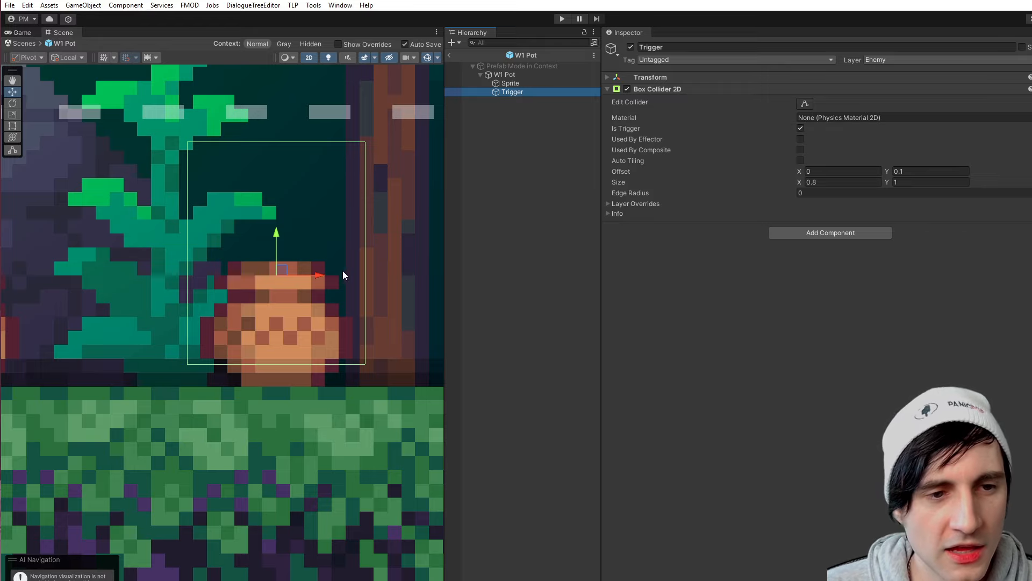
left_click(449, 55)
scroll(266, 321, "down", 3)
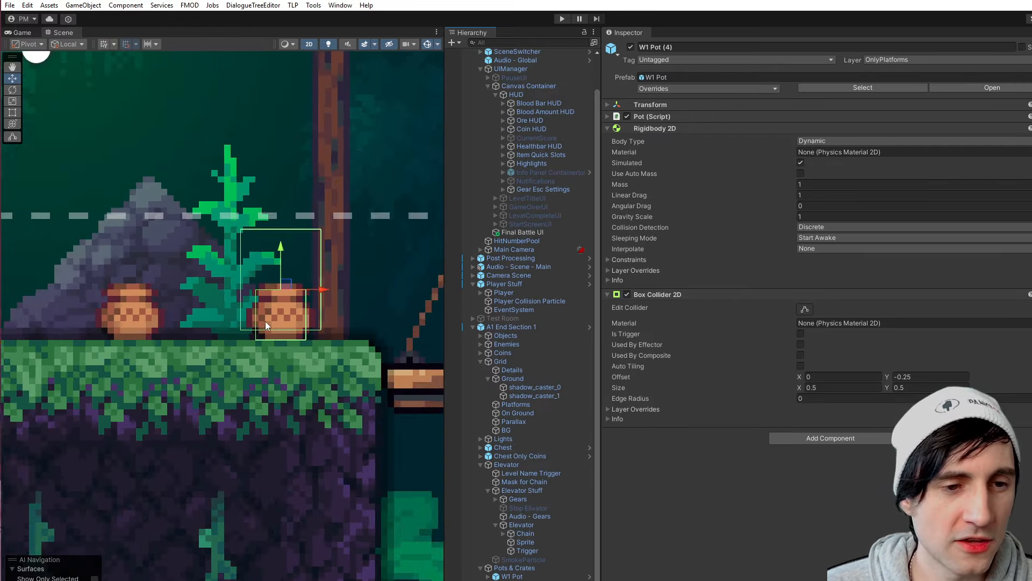
scroll(231, 375, "down", 5)
middle_click_drag(162, 366, 221, 340)
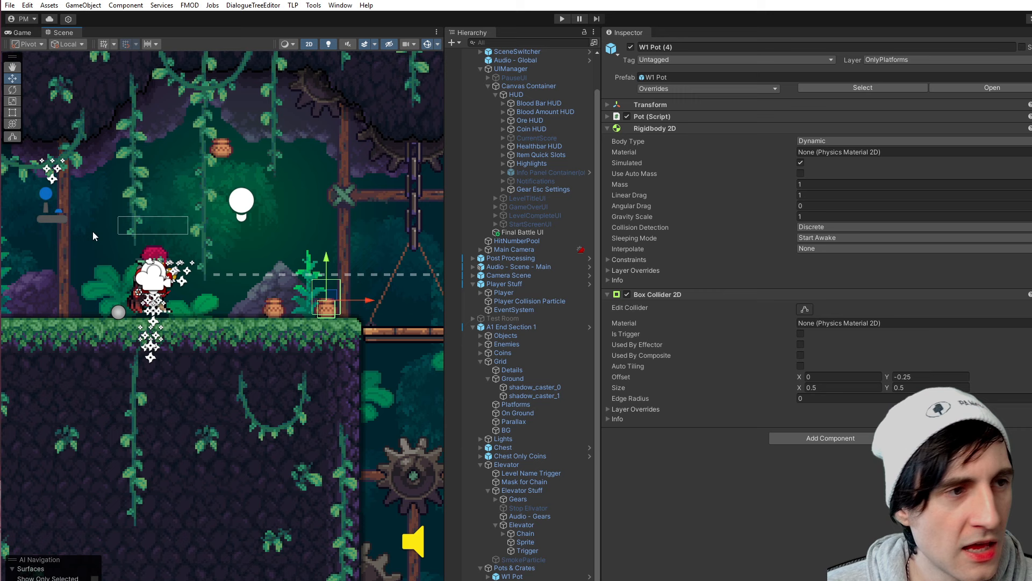
- Switch to Visual Studio and examine the OnTriggerEnter2D method in OnTriggerEnterDo.cs, highlighting its name
key("alt+Tab")
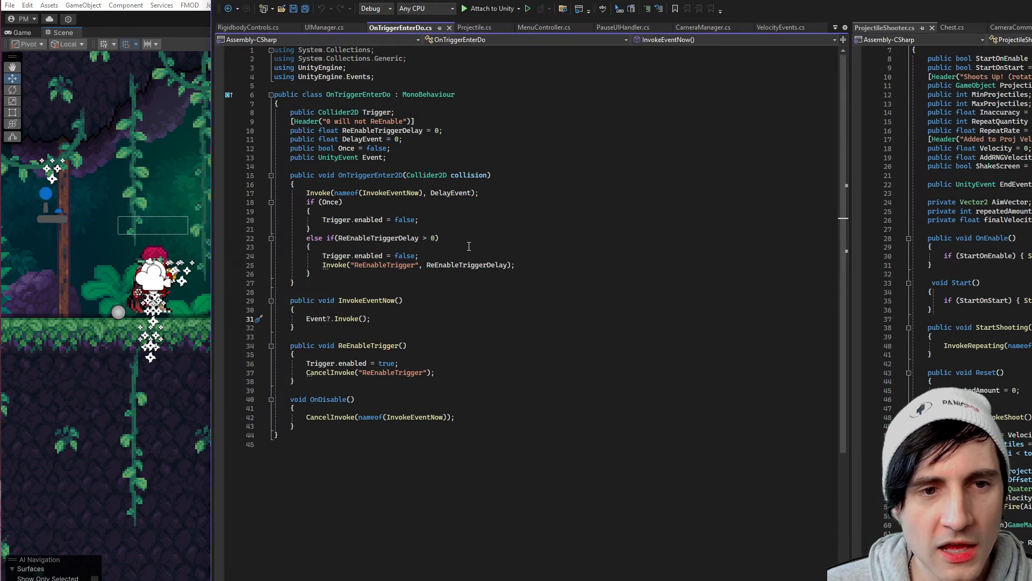
double_click(370, 176)
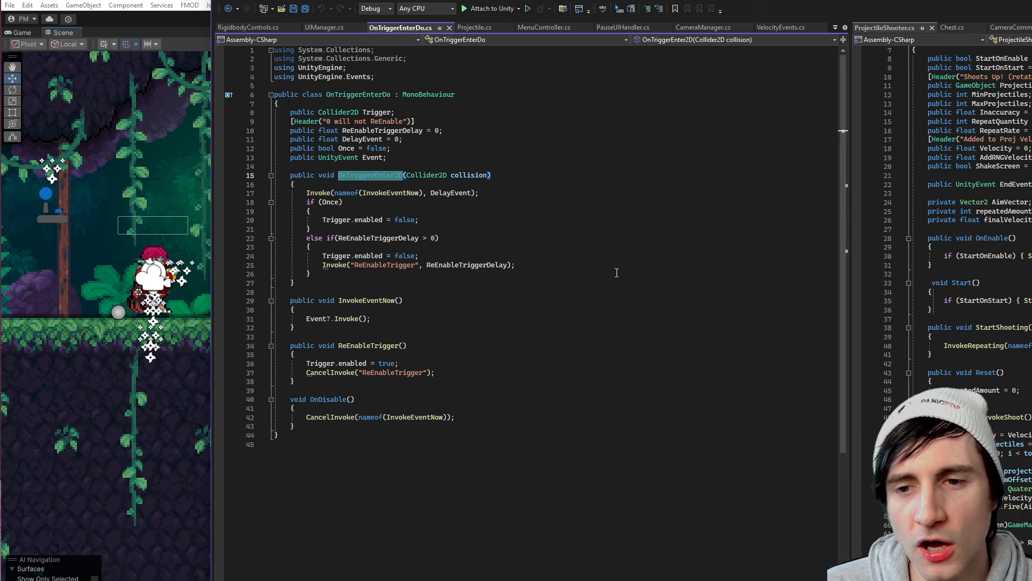
left_click(569, 250)
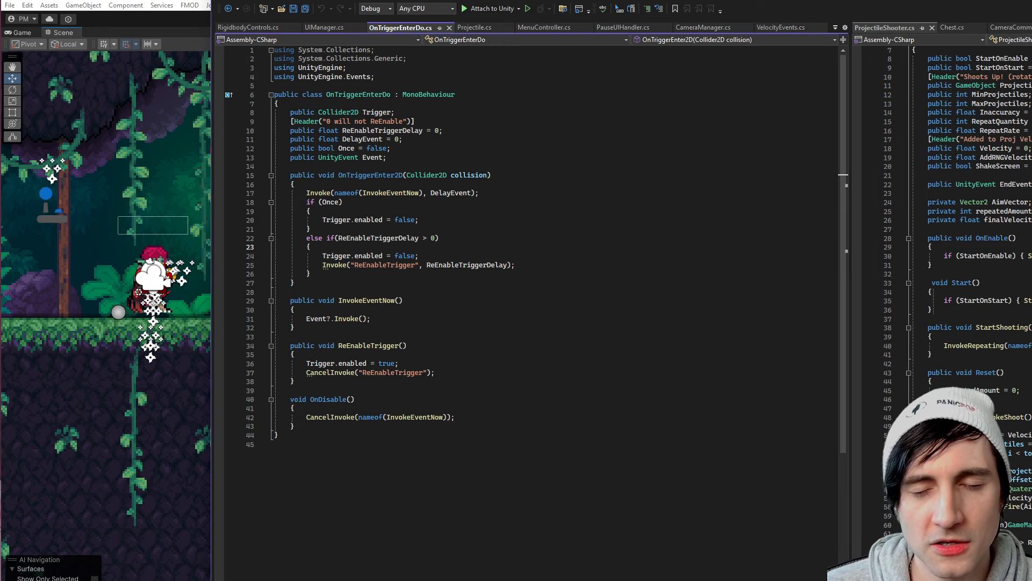
- Switch to the browser and look through the story and gameplay images on The Last Phoenix Kickstarter page
key("alt+Tab")
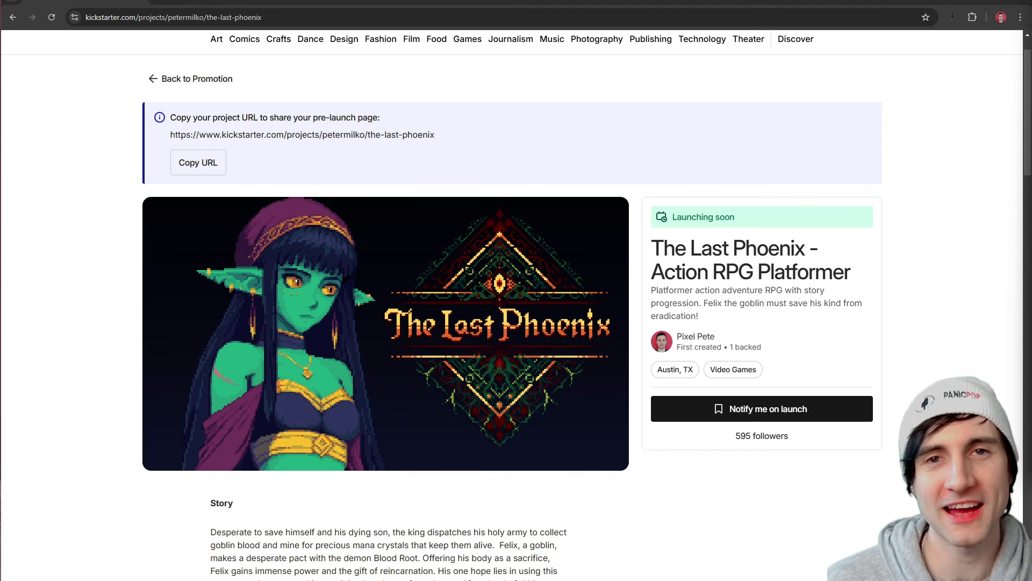
scroll(127, 361, "down", 6)
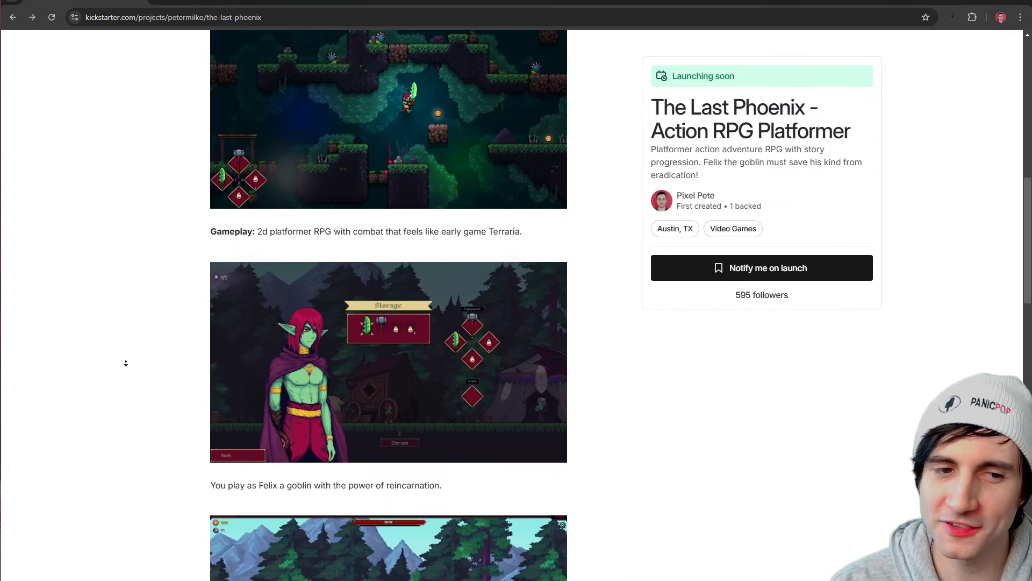
scroll(126, 361, "down", 10)
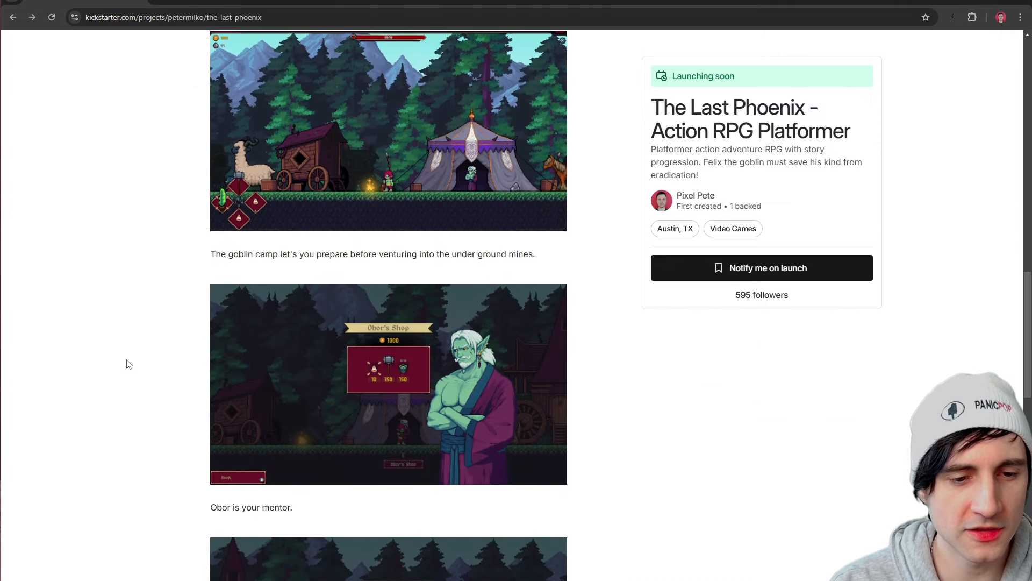
scroll(129, 364, "down", 12)
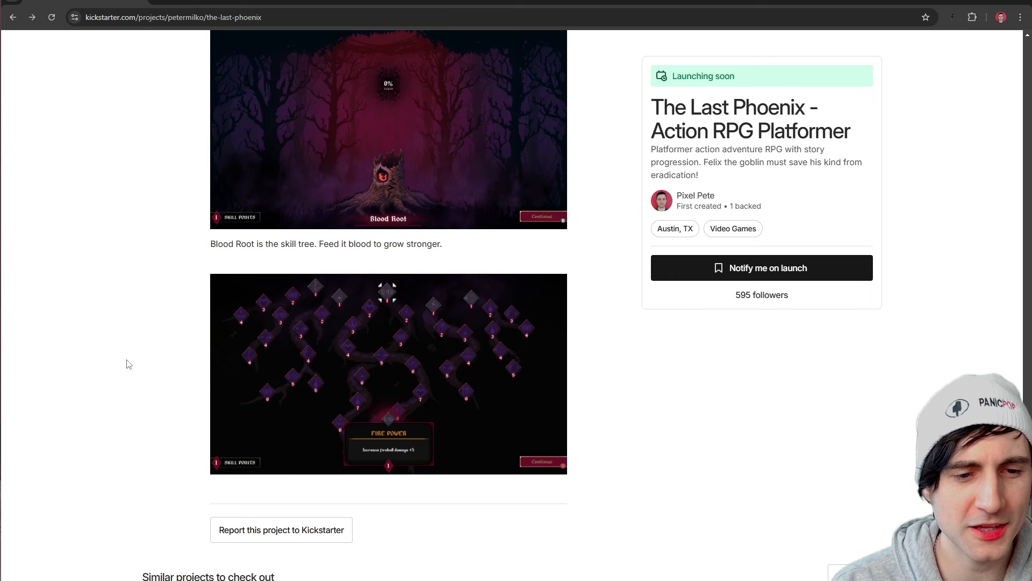
scroll(129, 365, "up", 12)
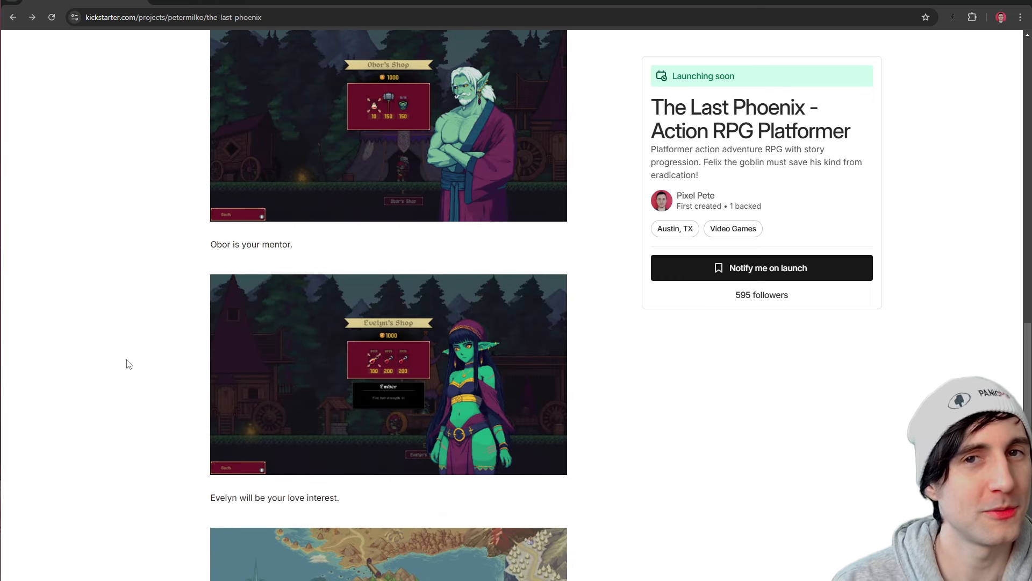
scroll(127, 363, "up", 10)
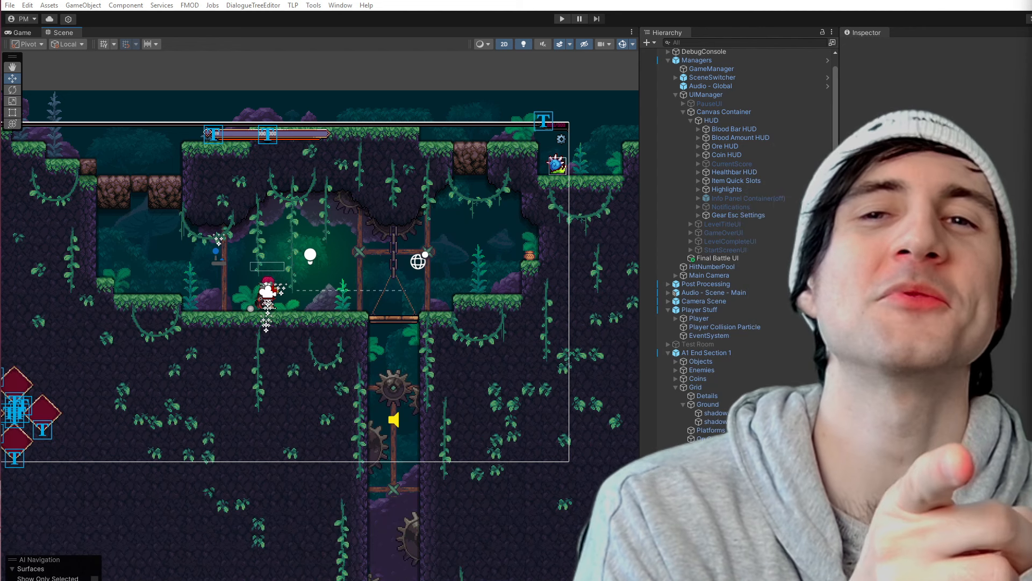